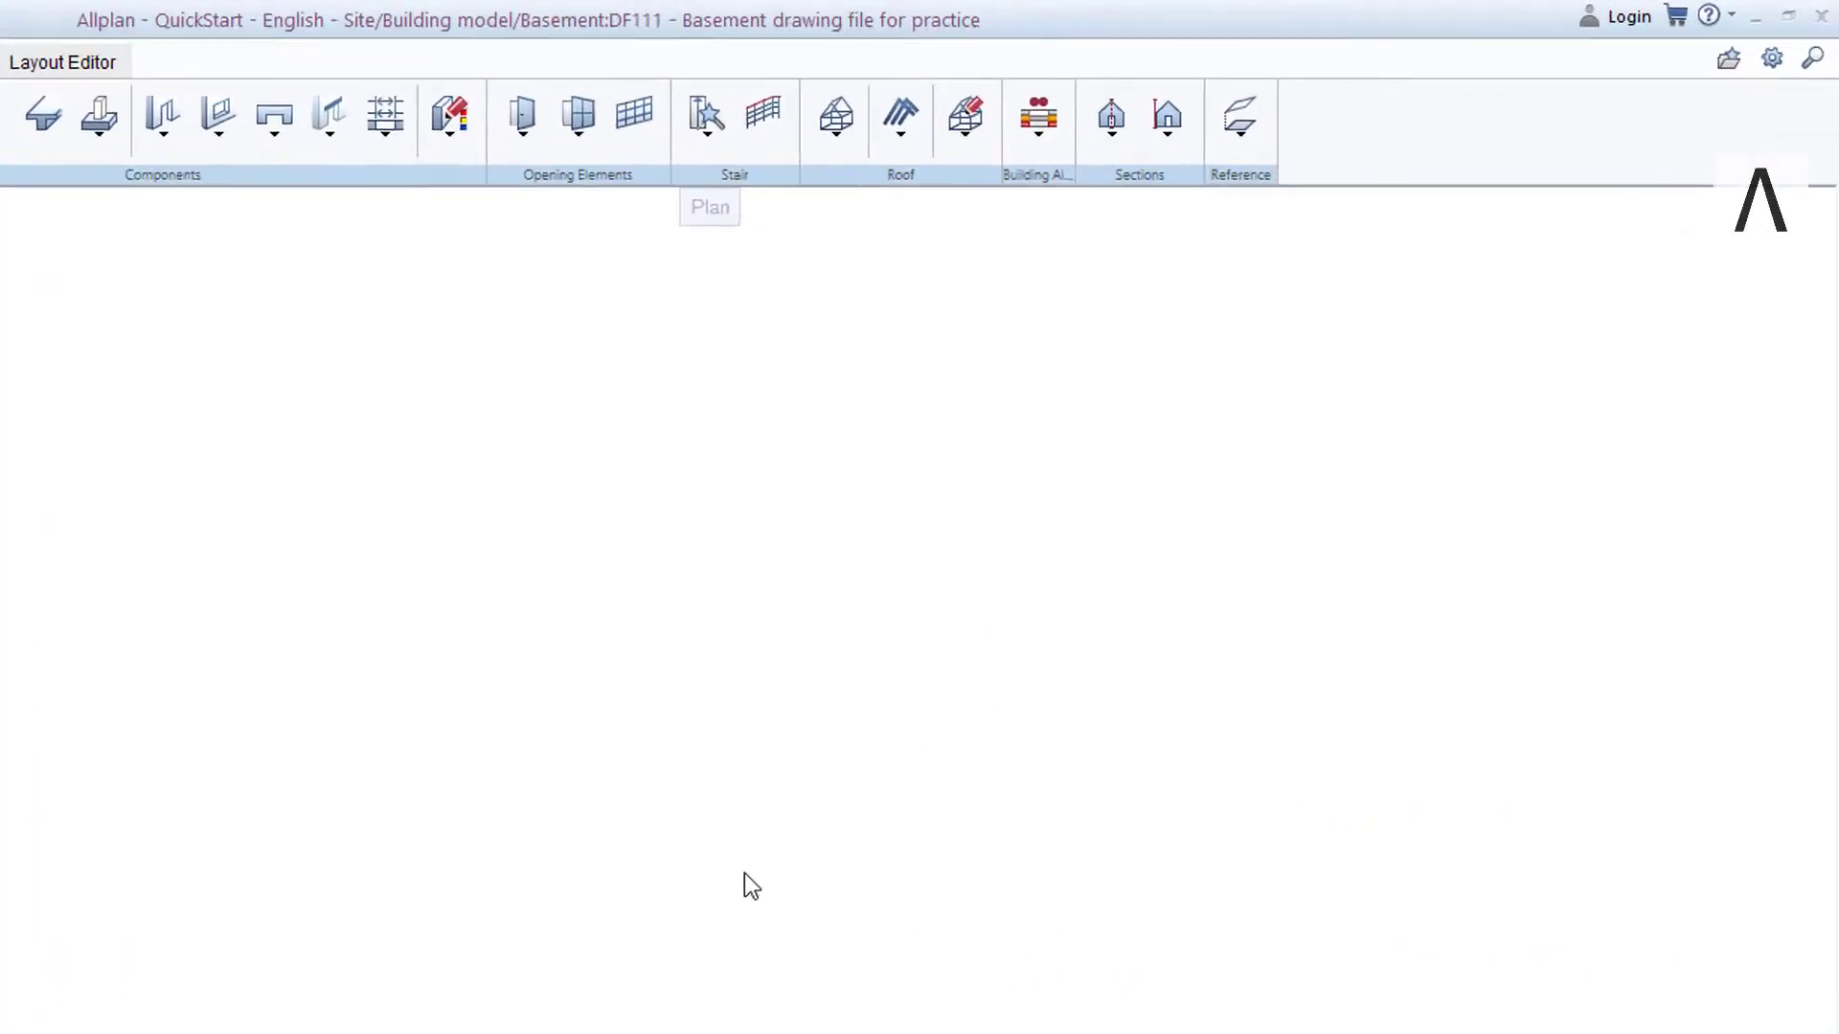
Open the Welcome Screen and the First Steps – Allplan QuickStart guide.
{"action": "left_click", "coordinate": [1695, 17]}
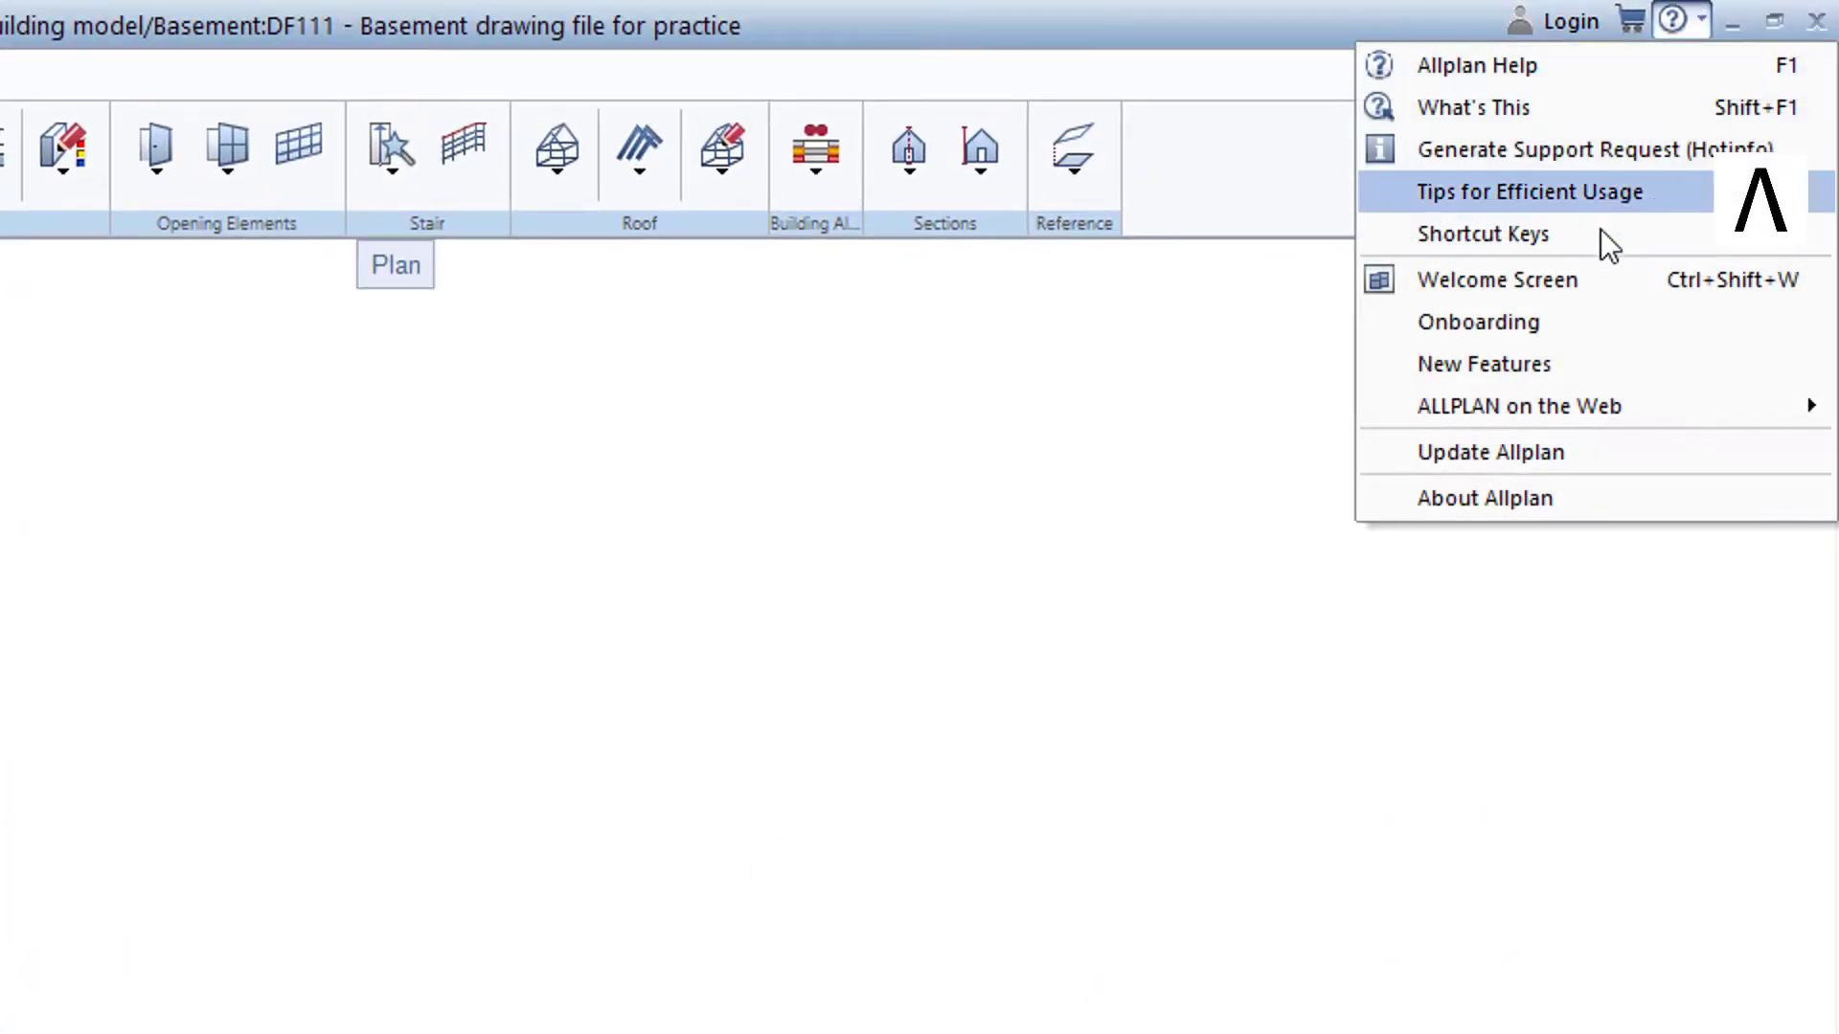
{"action": "left_click", "coordinate": [1587, 280]}
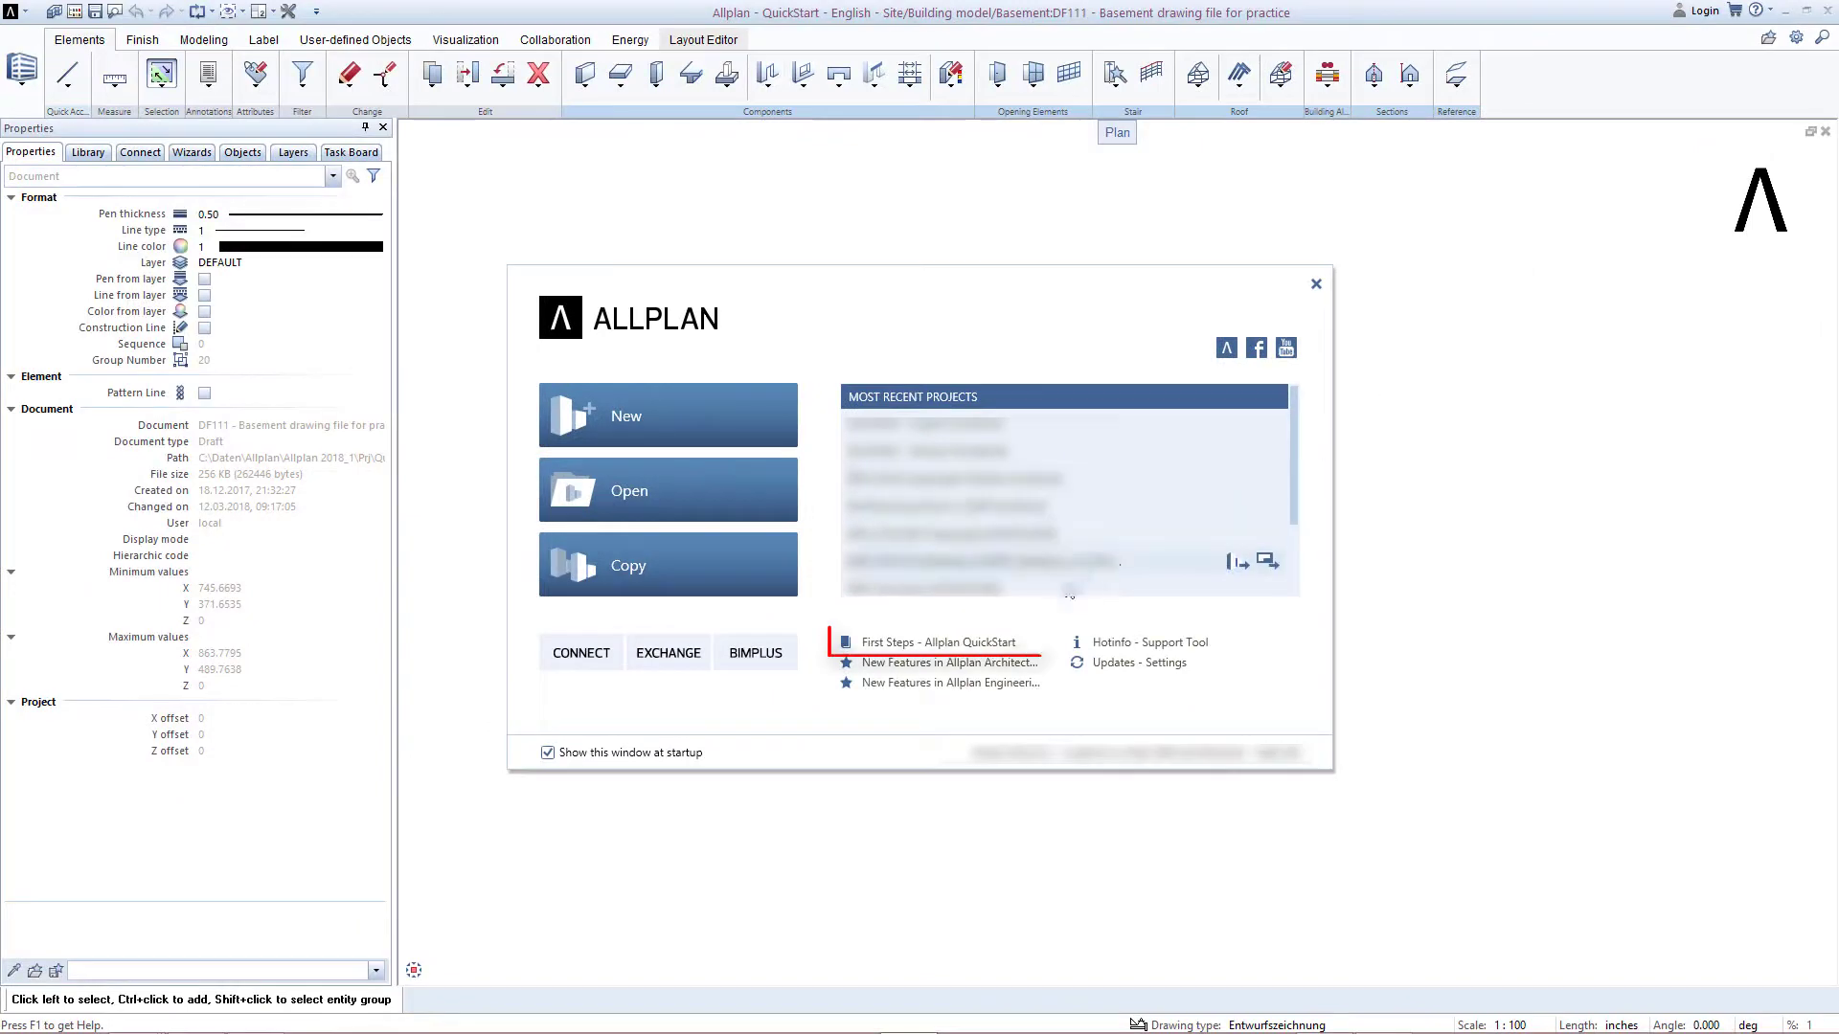
{"action": "left_click", "coordinate": [990, 652]}
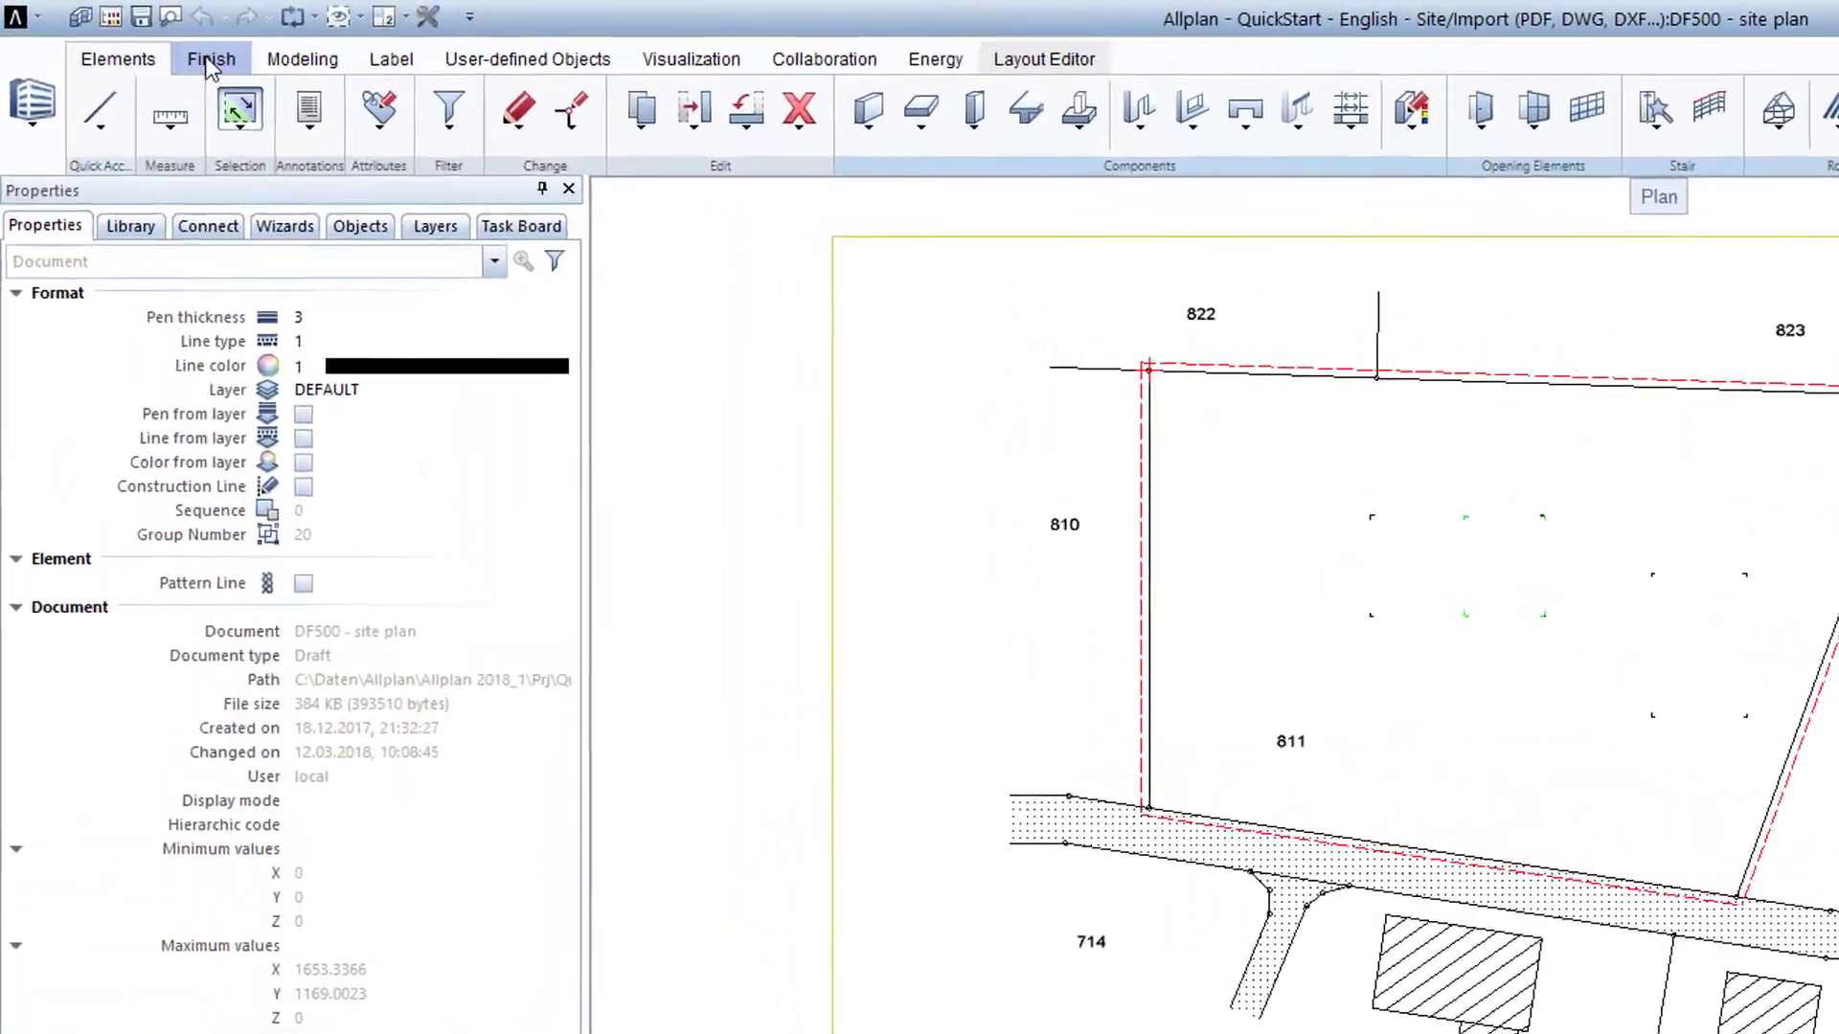
Copy the drawing file 500 site plan and paste it under the Import structural level as drawing file 501.
{"action": "left_click", "coordinate": [139, 20]}
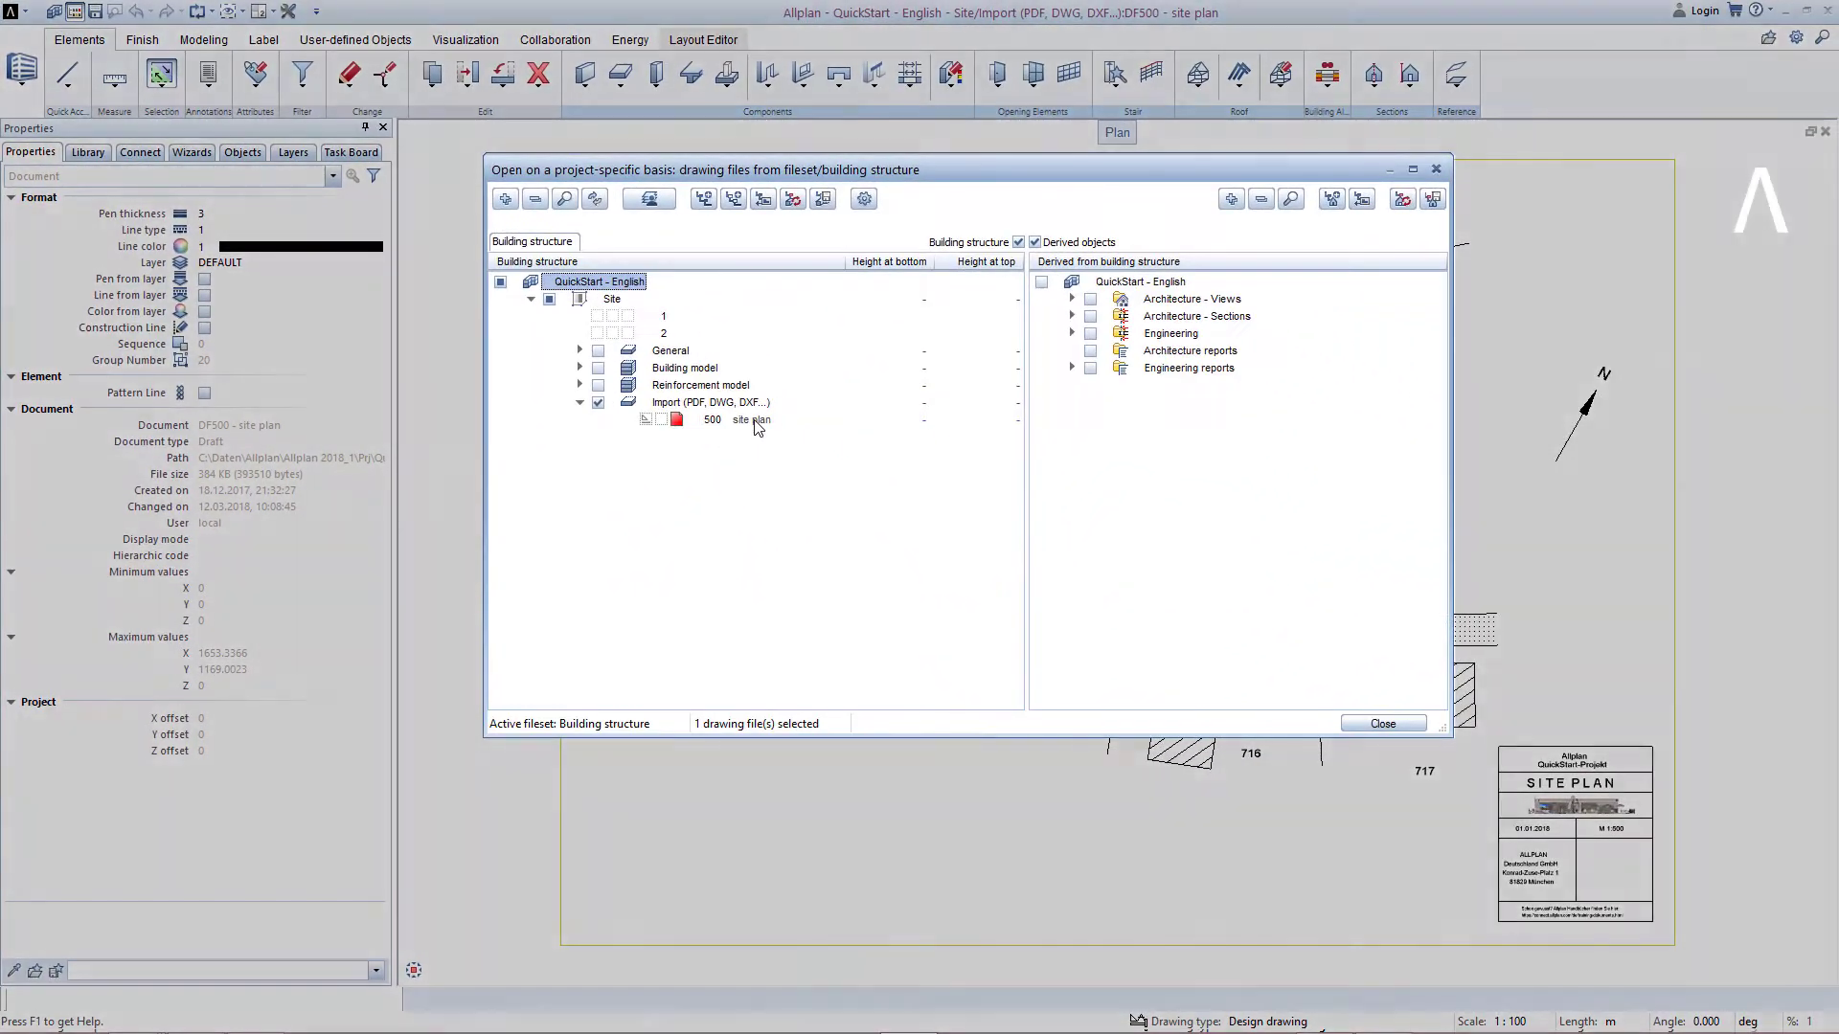
{"action": "right_click", "coordinate": [889, 497]}
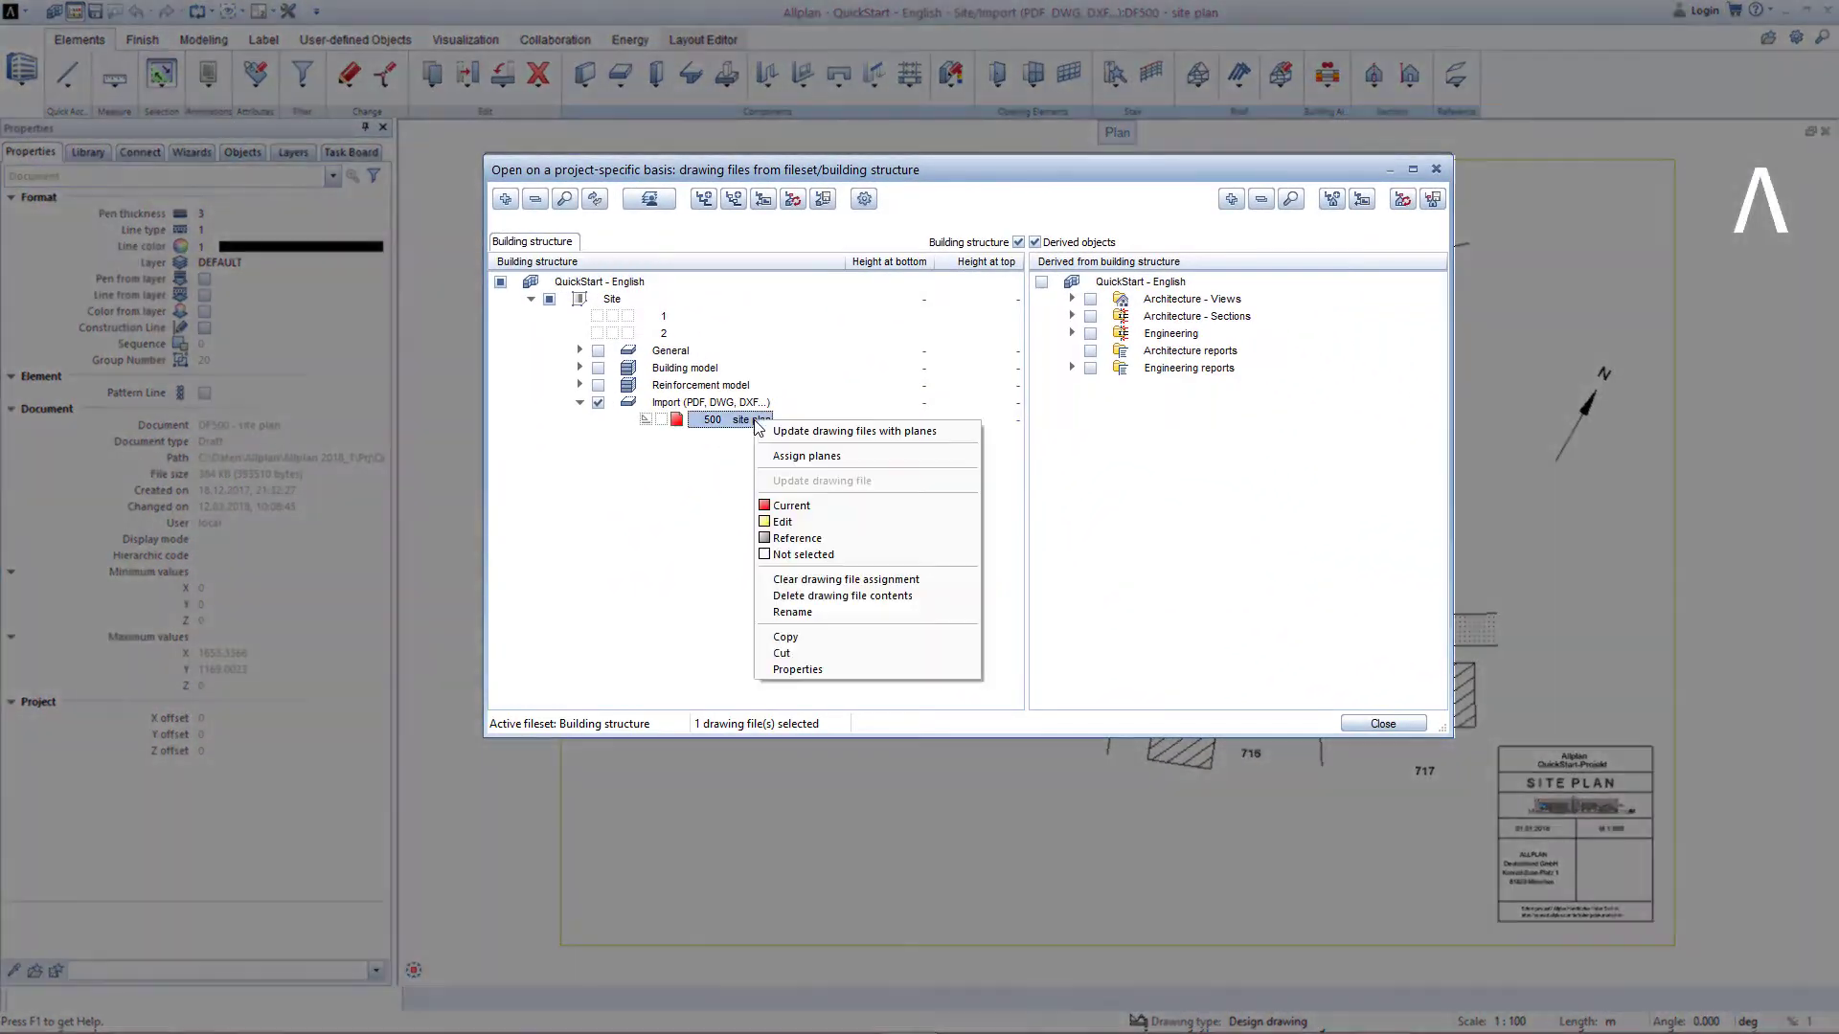
{"action": "left_click", "coordinate": [792, 636]}
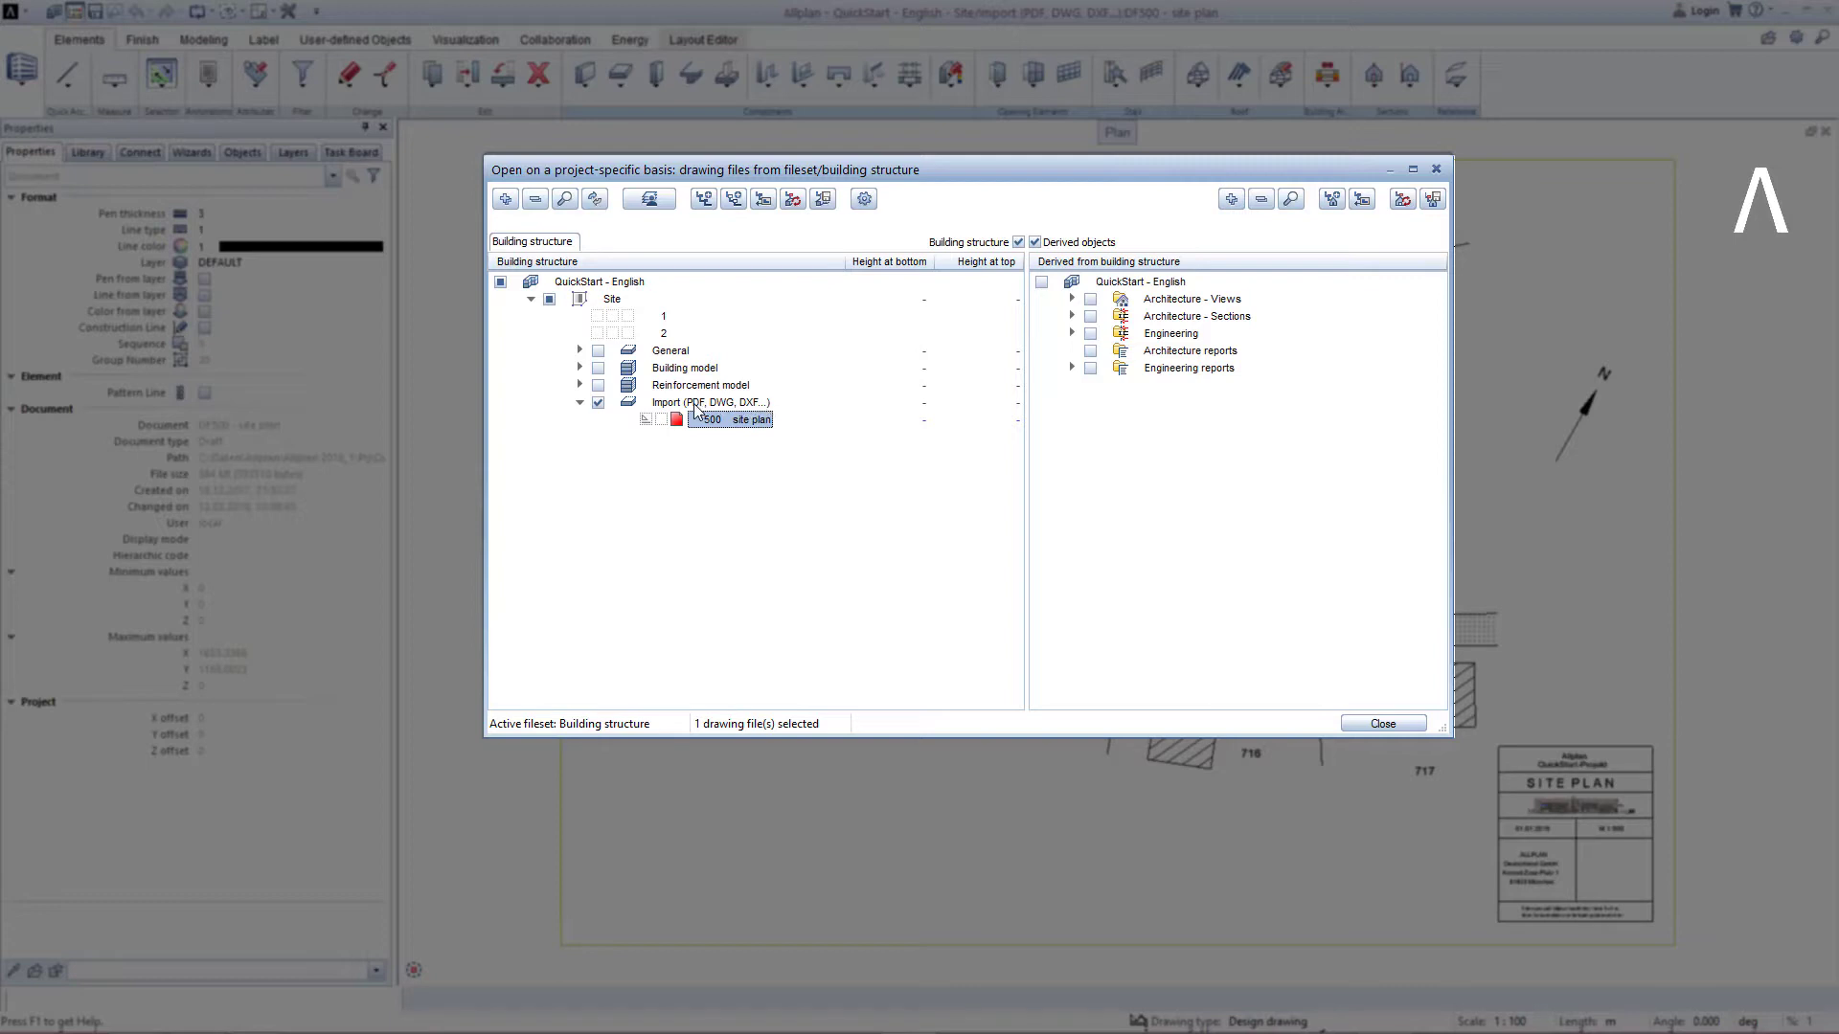
{"action": "right_click", "coordinate": [750, 404]}
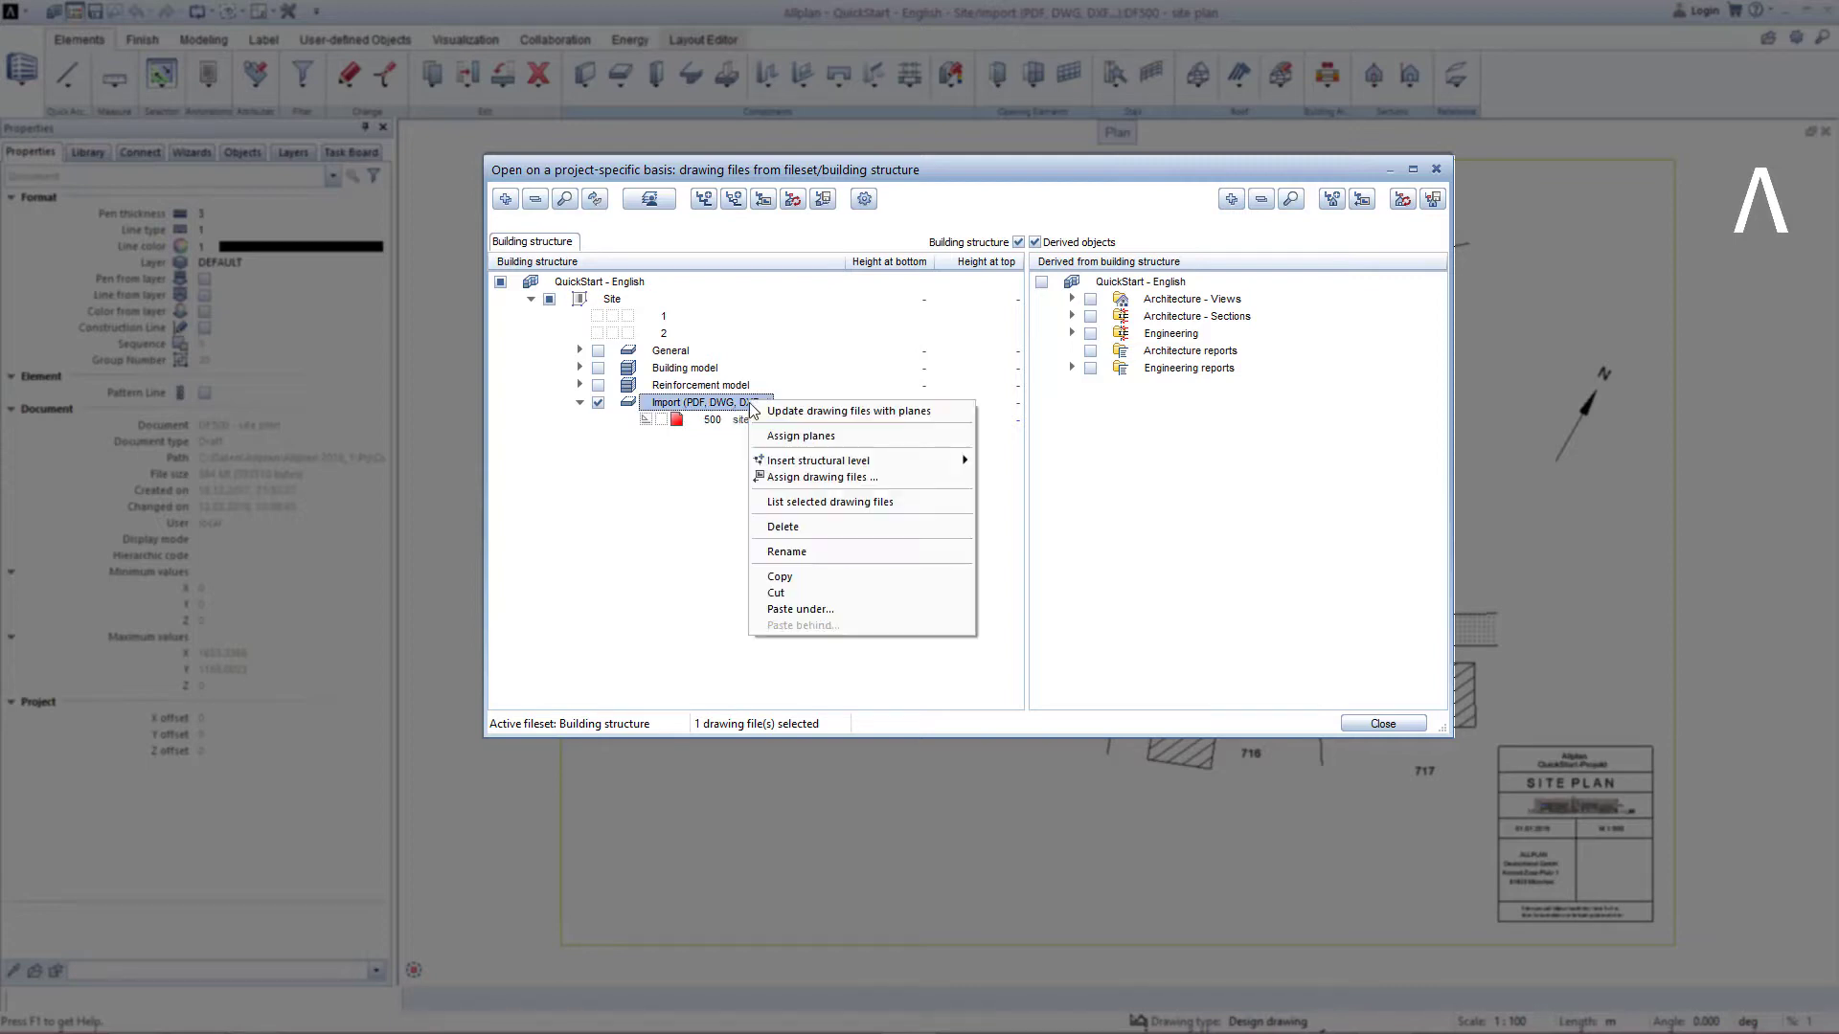
{"action": "left_click", "coordinate": [800, 609]}
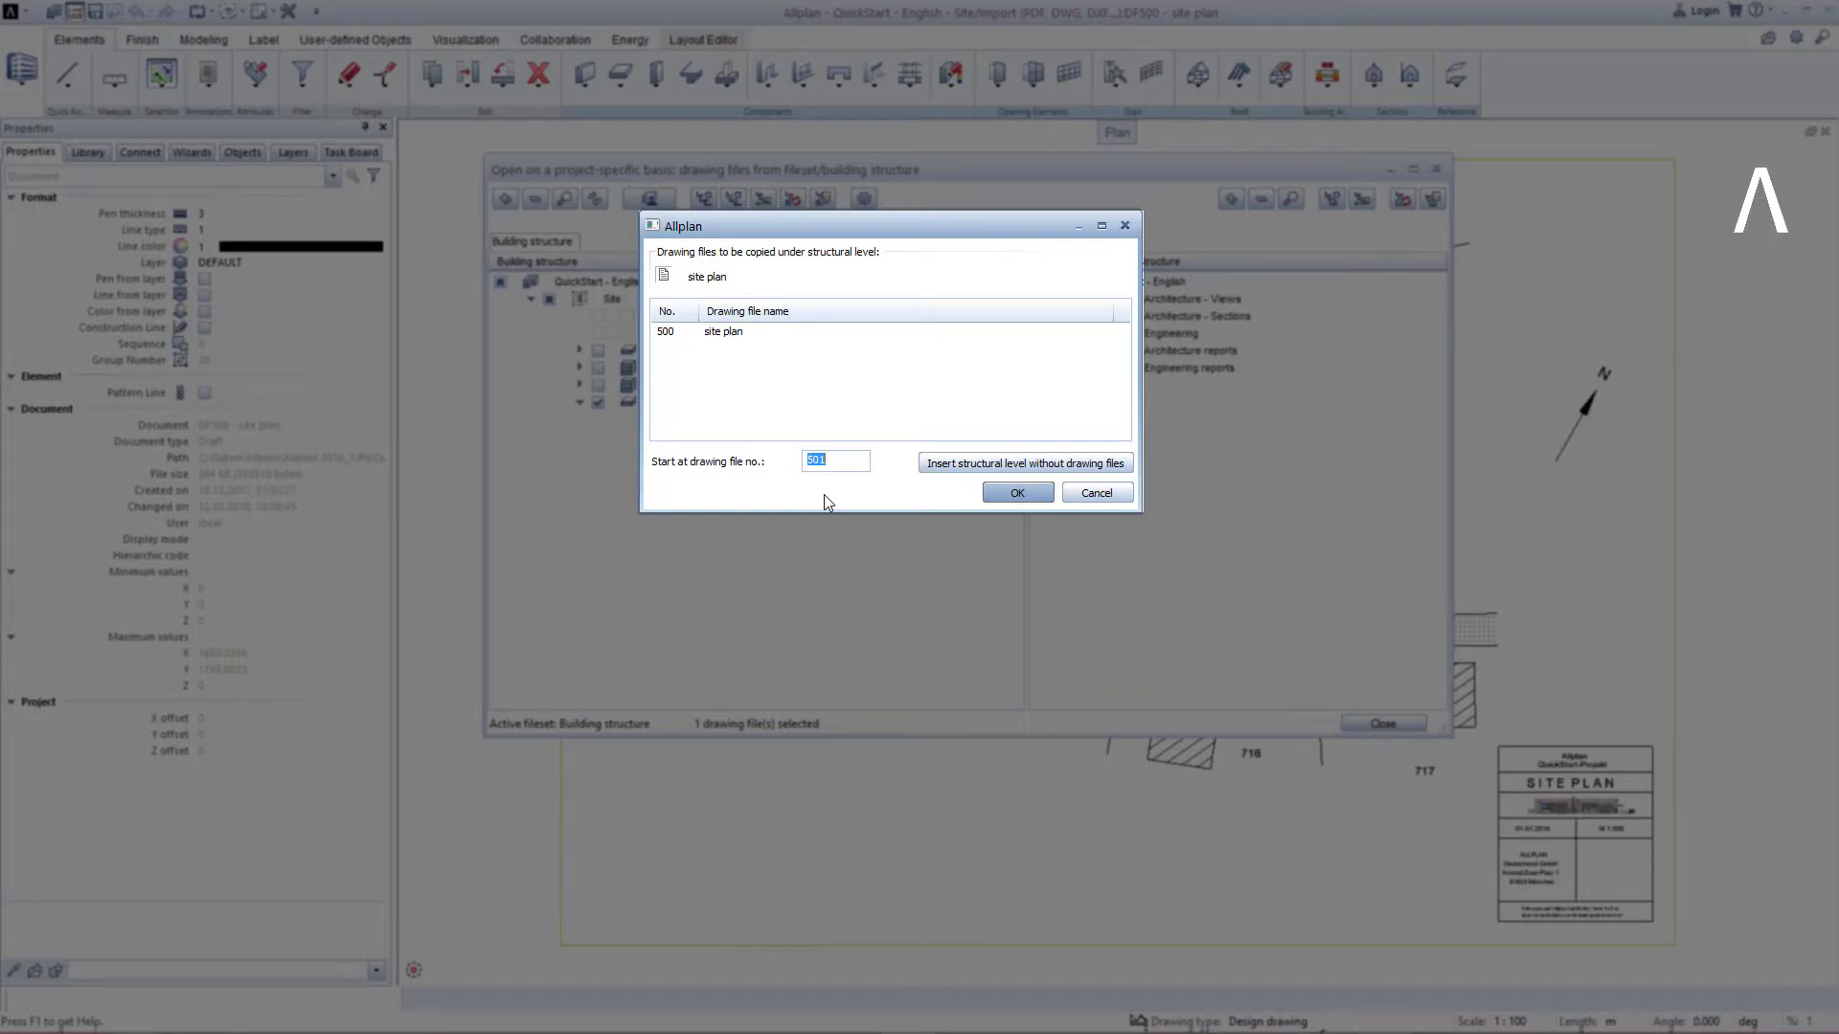
{"action": "left_click", "coordinate": [987, 495]}
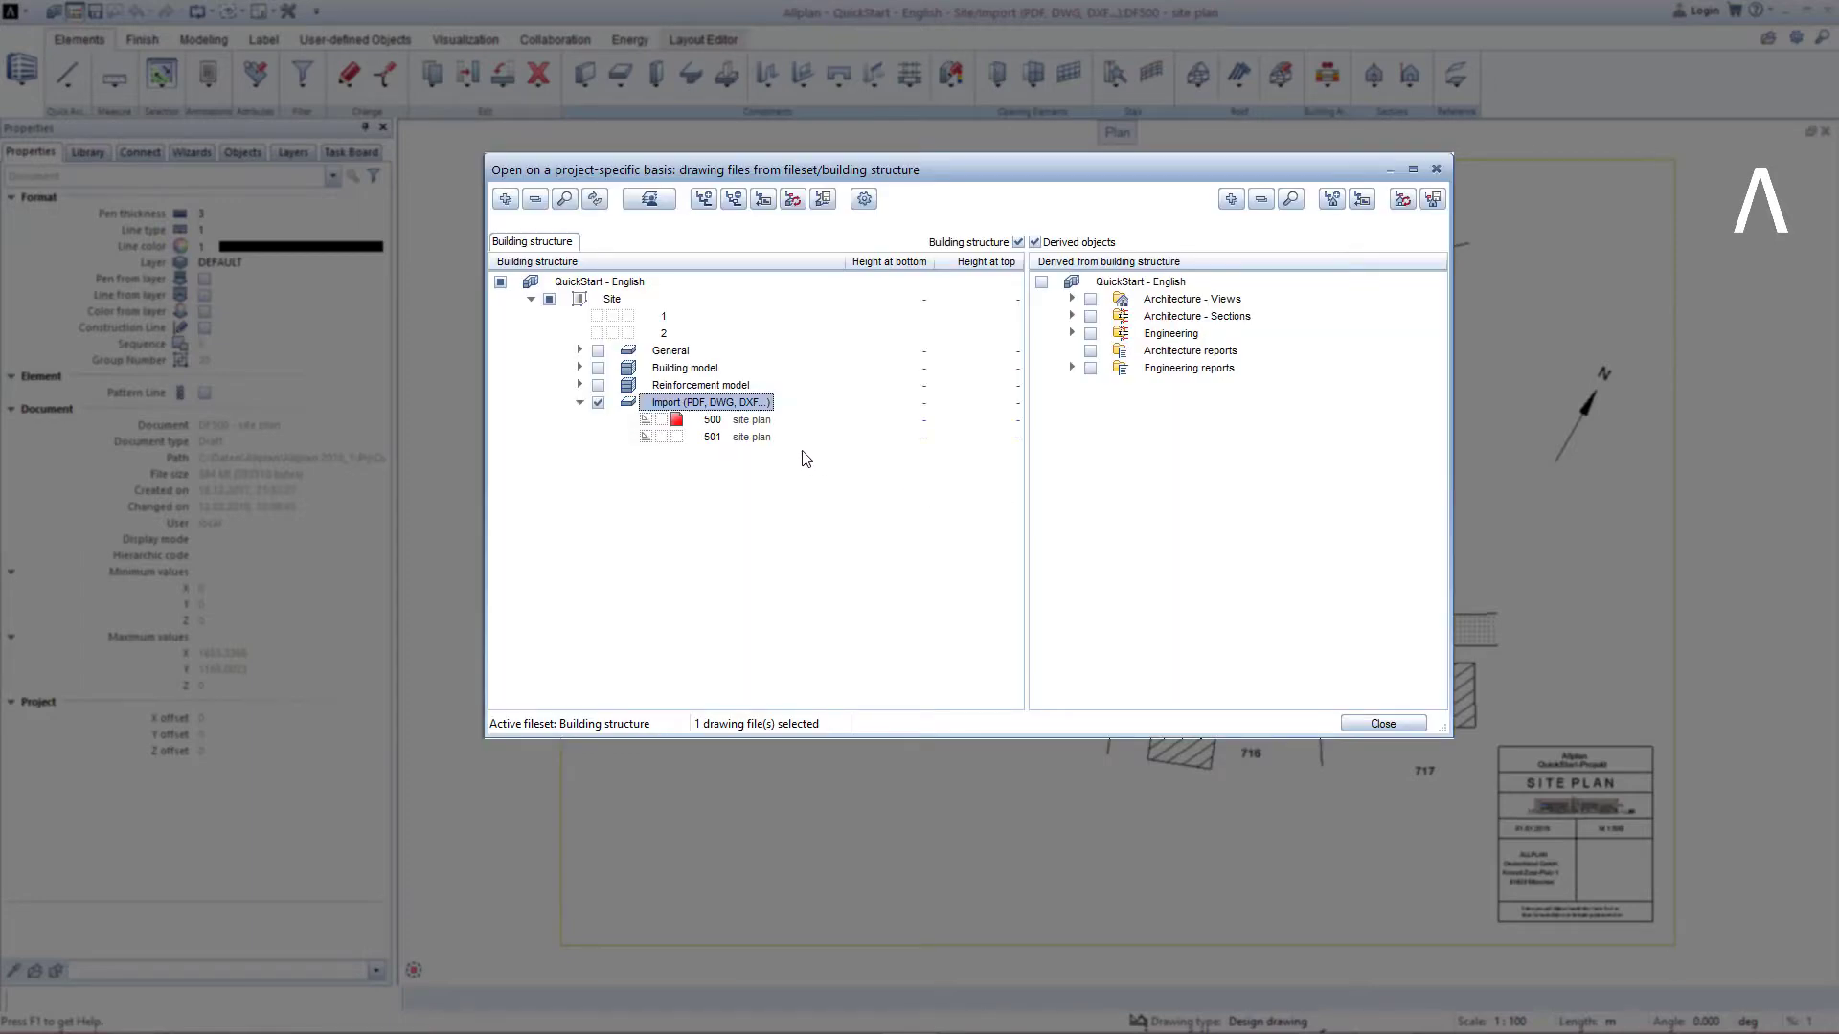
Rename drawing file 500 as "site plan original".
{"action": "right_click", "coordinate": [770, 426]}
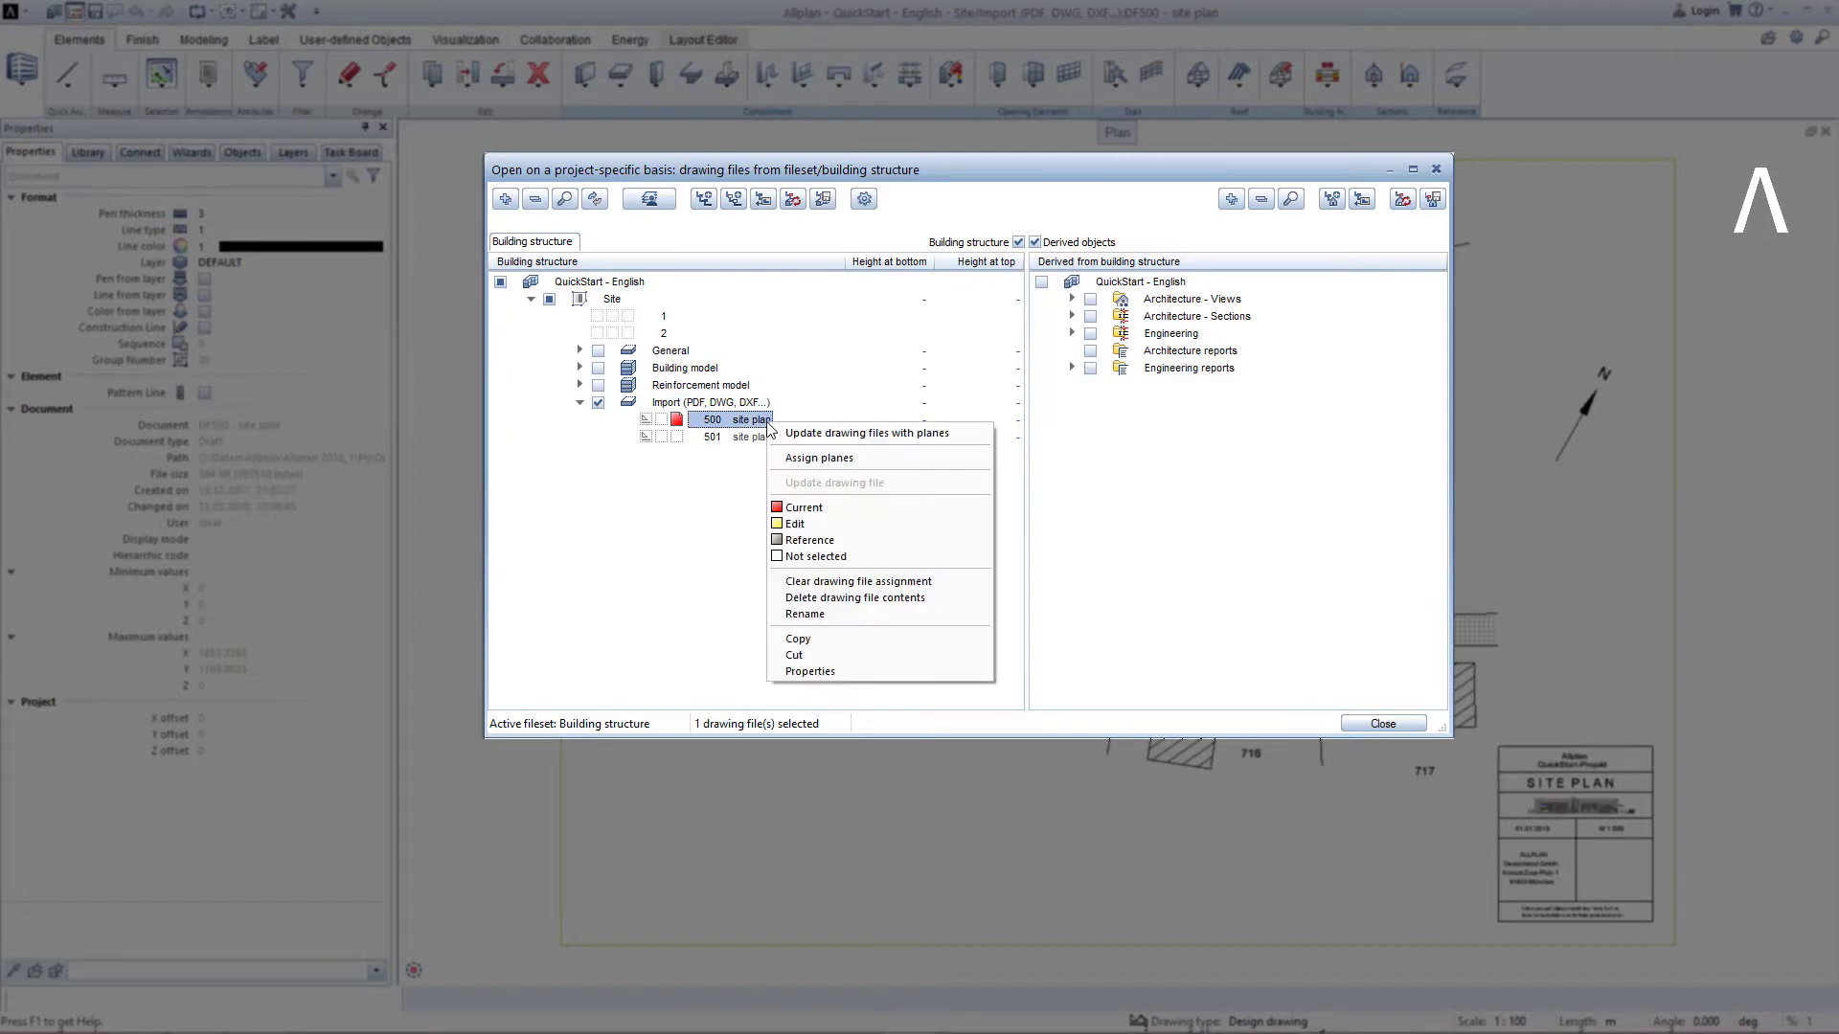
{"action": "left_click", "coordinate": [809, 616]}
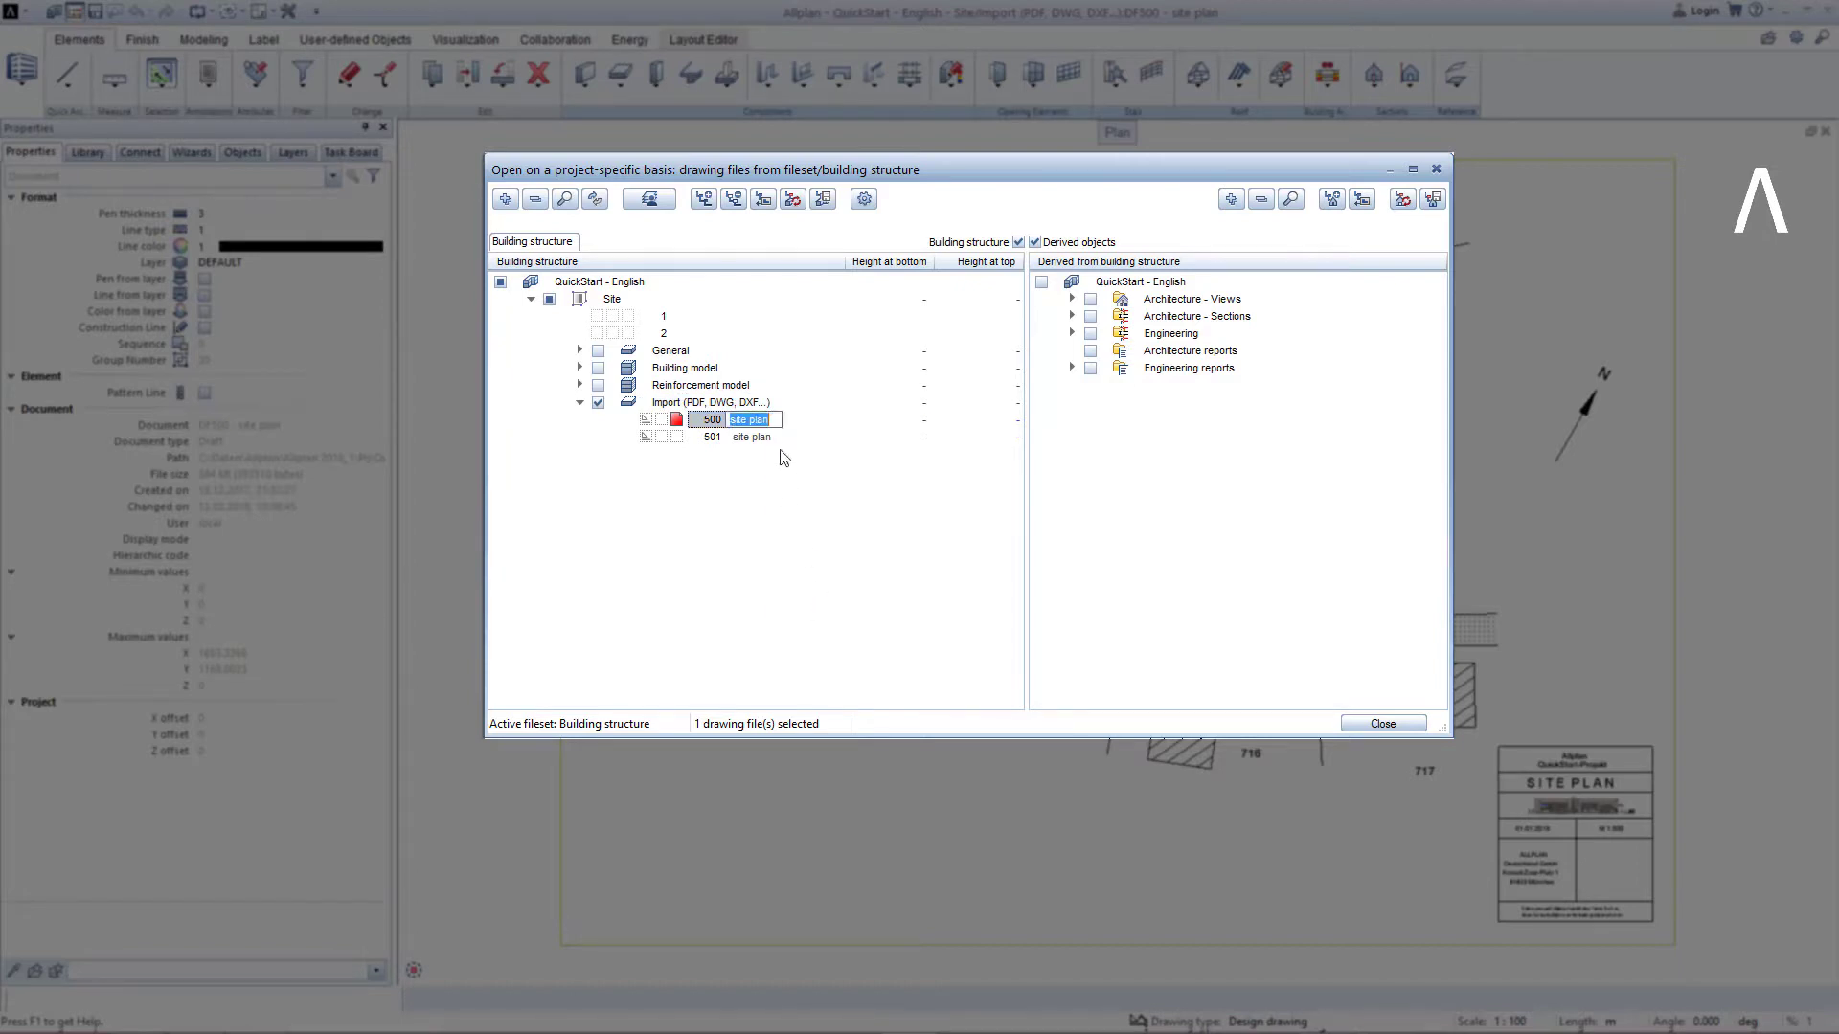
{"action": "left_click", "coordinate": [774, 419]}
{"action": "key", "text": "Return"}
Rename drawing file 501 as "site plan working copy".
{"action": "right_click", "coordinate": [755, 443]}
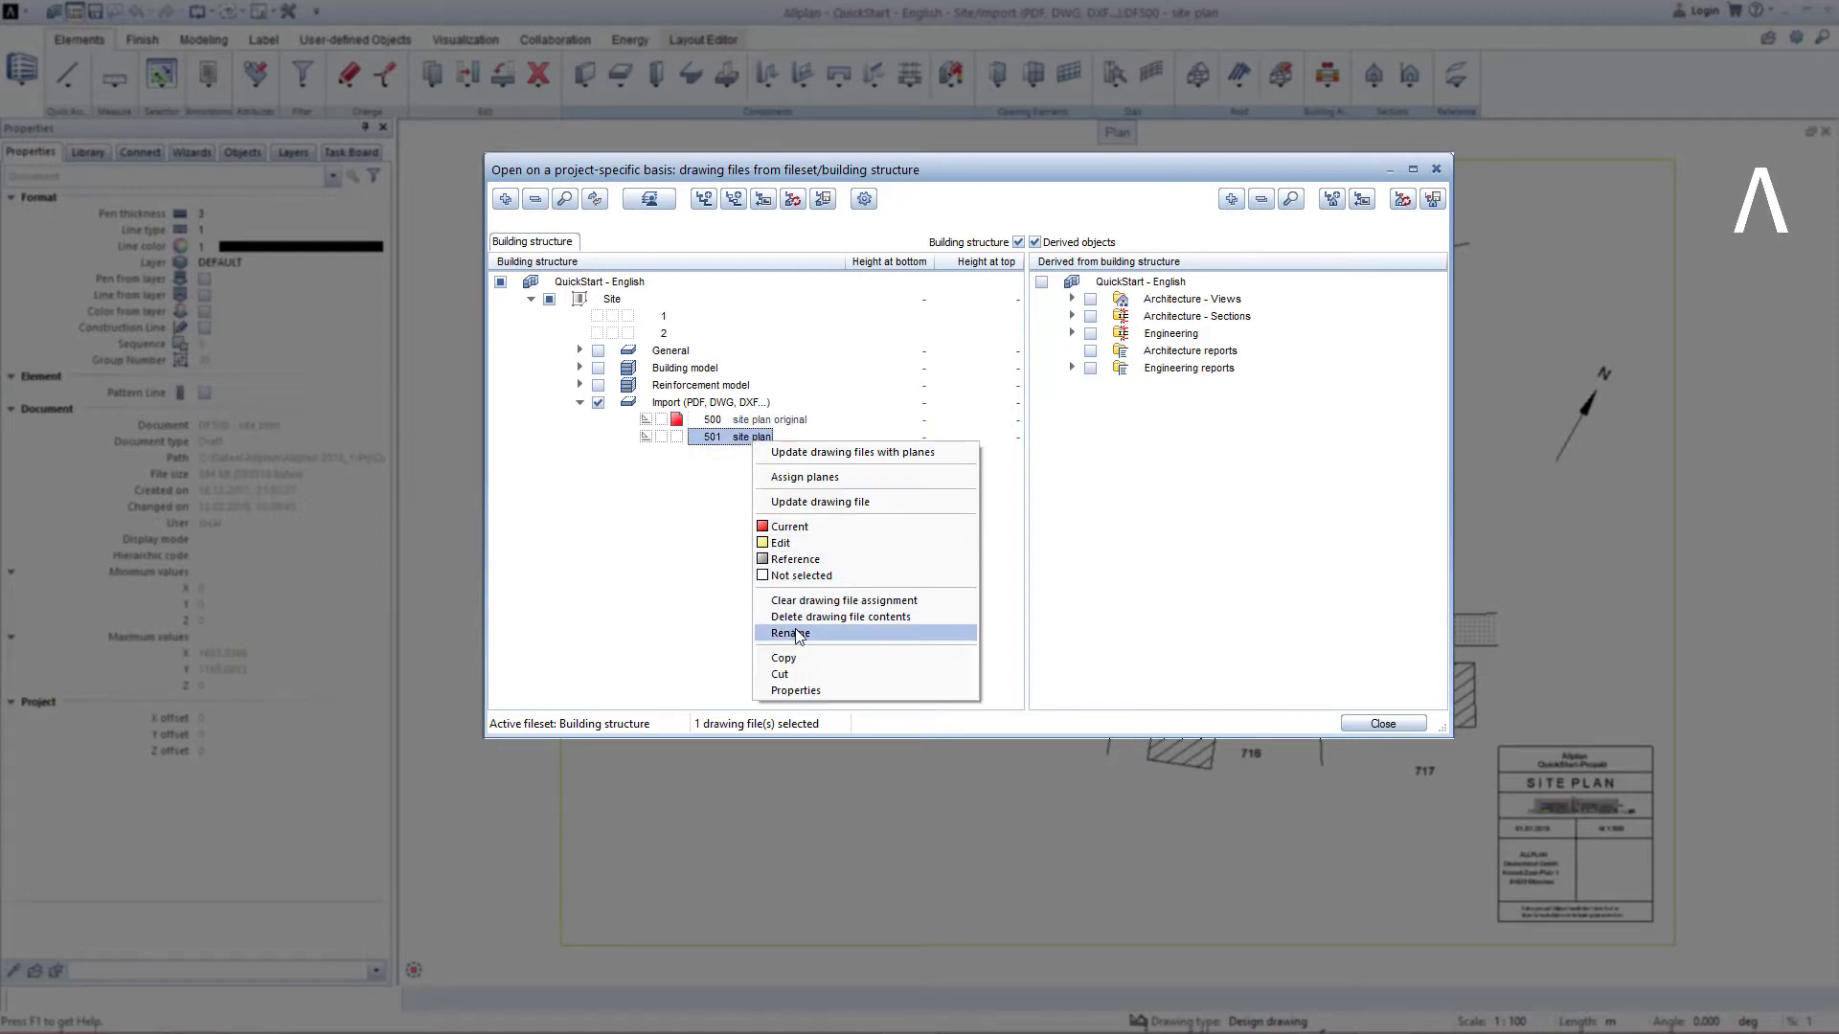
{"action": "left_click", "coordinate": [801, 635]}
{"action": "left_click", "coordinate": [775, 440]}
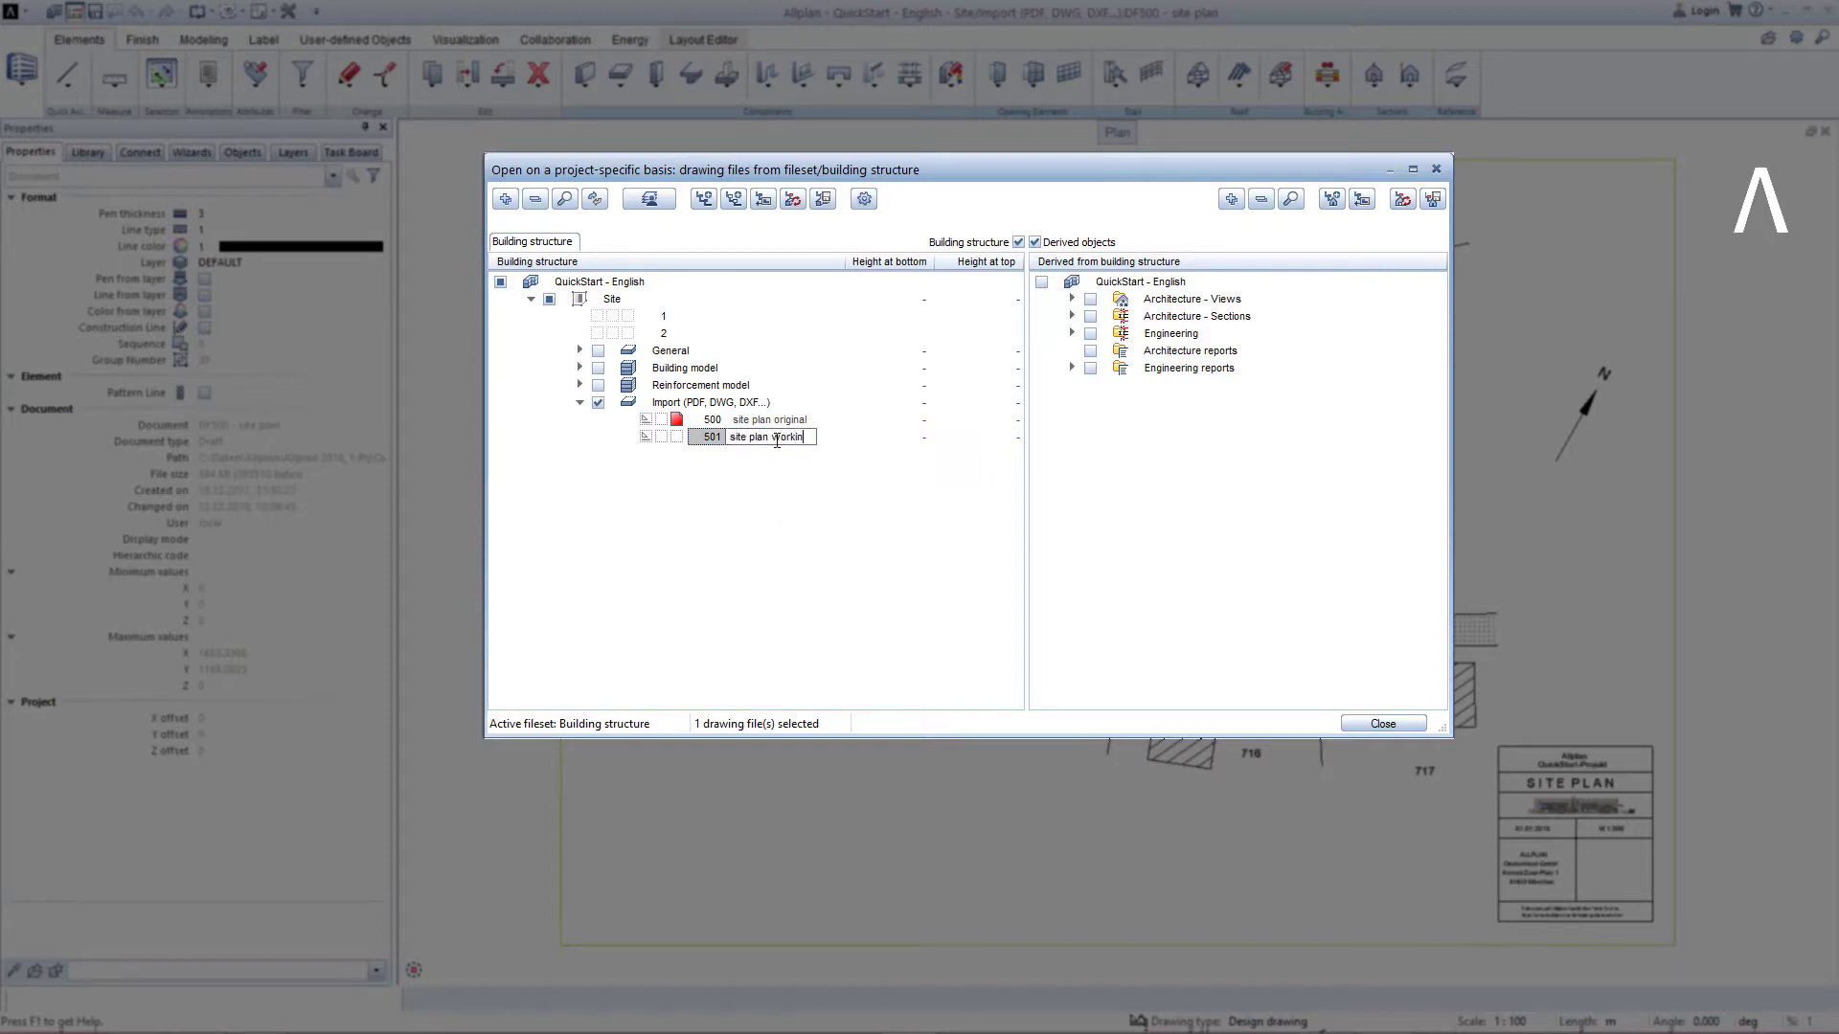
{"action": "key", "text": "Return"}
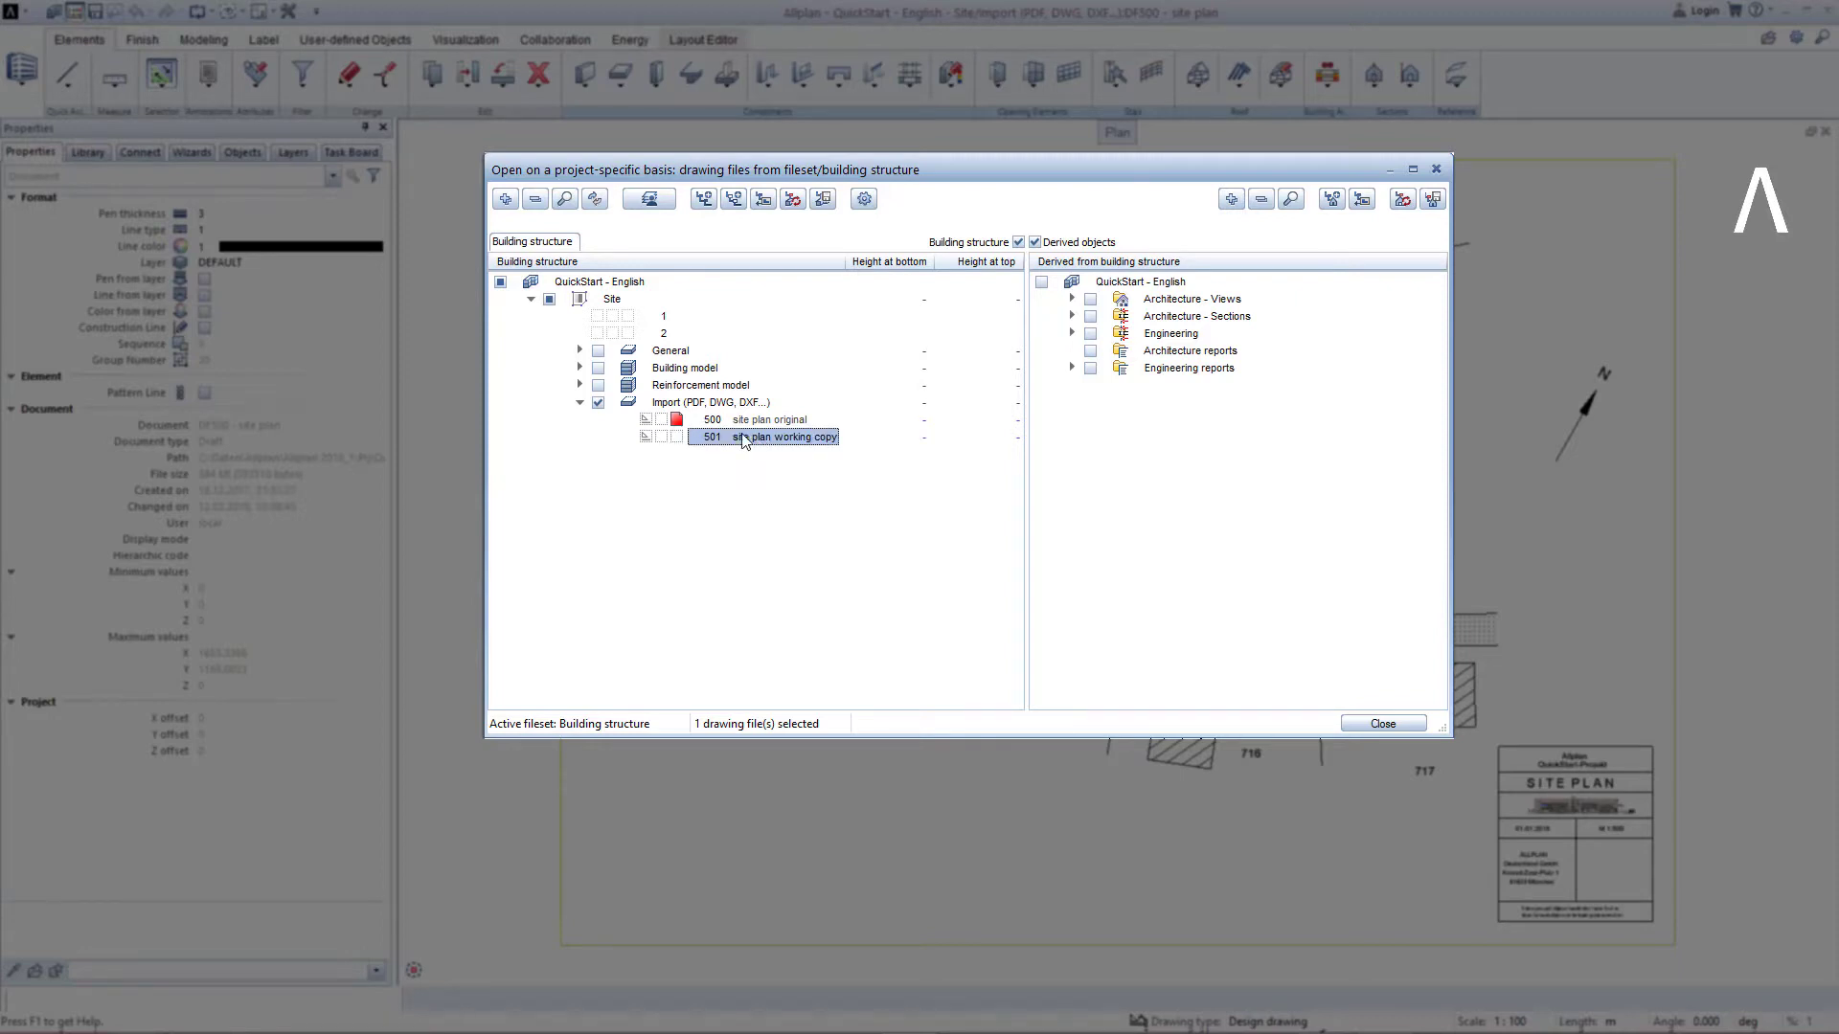
Make drawing file 501 the only current file, deselect file 500, and close the drawing file dialog.
{"action": "left_click", "coordinate": [645, 420]}
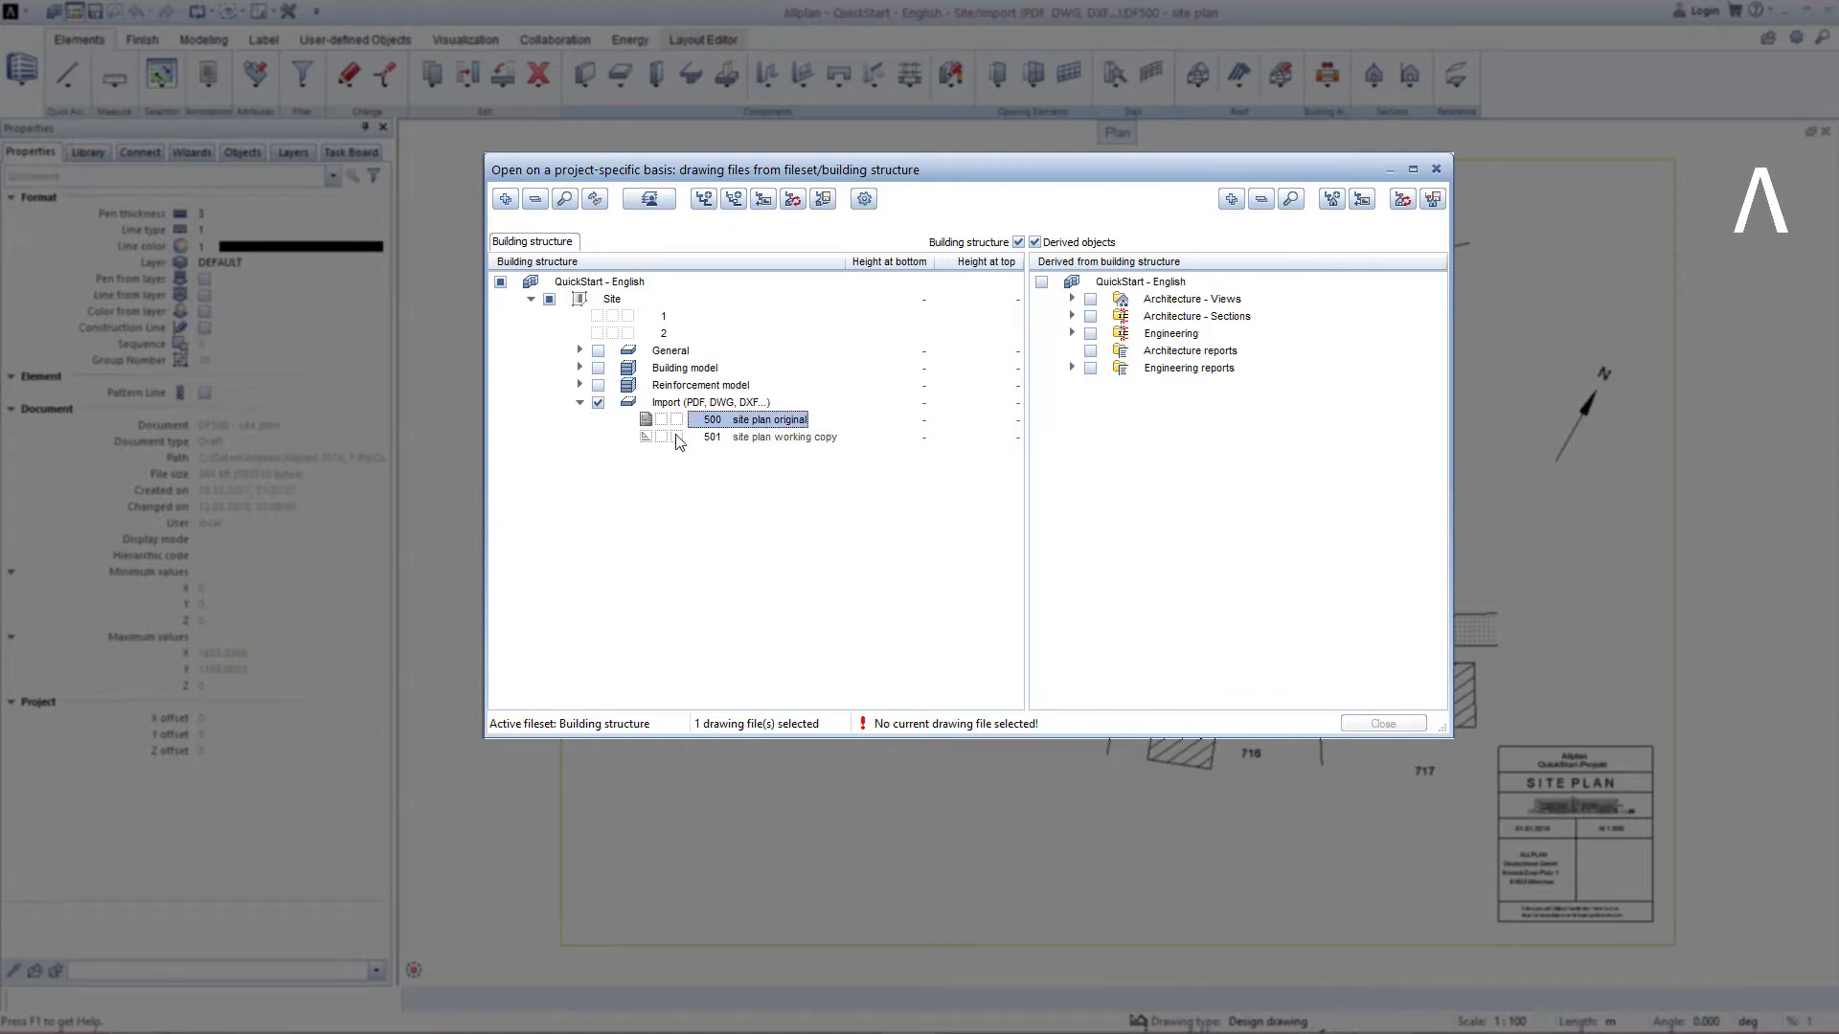
{"action": "left_click", "coordinate": [677, 437]}
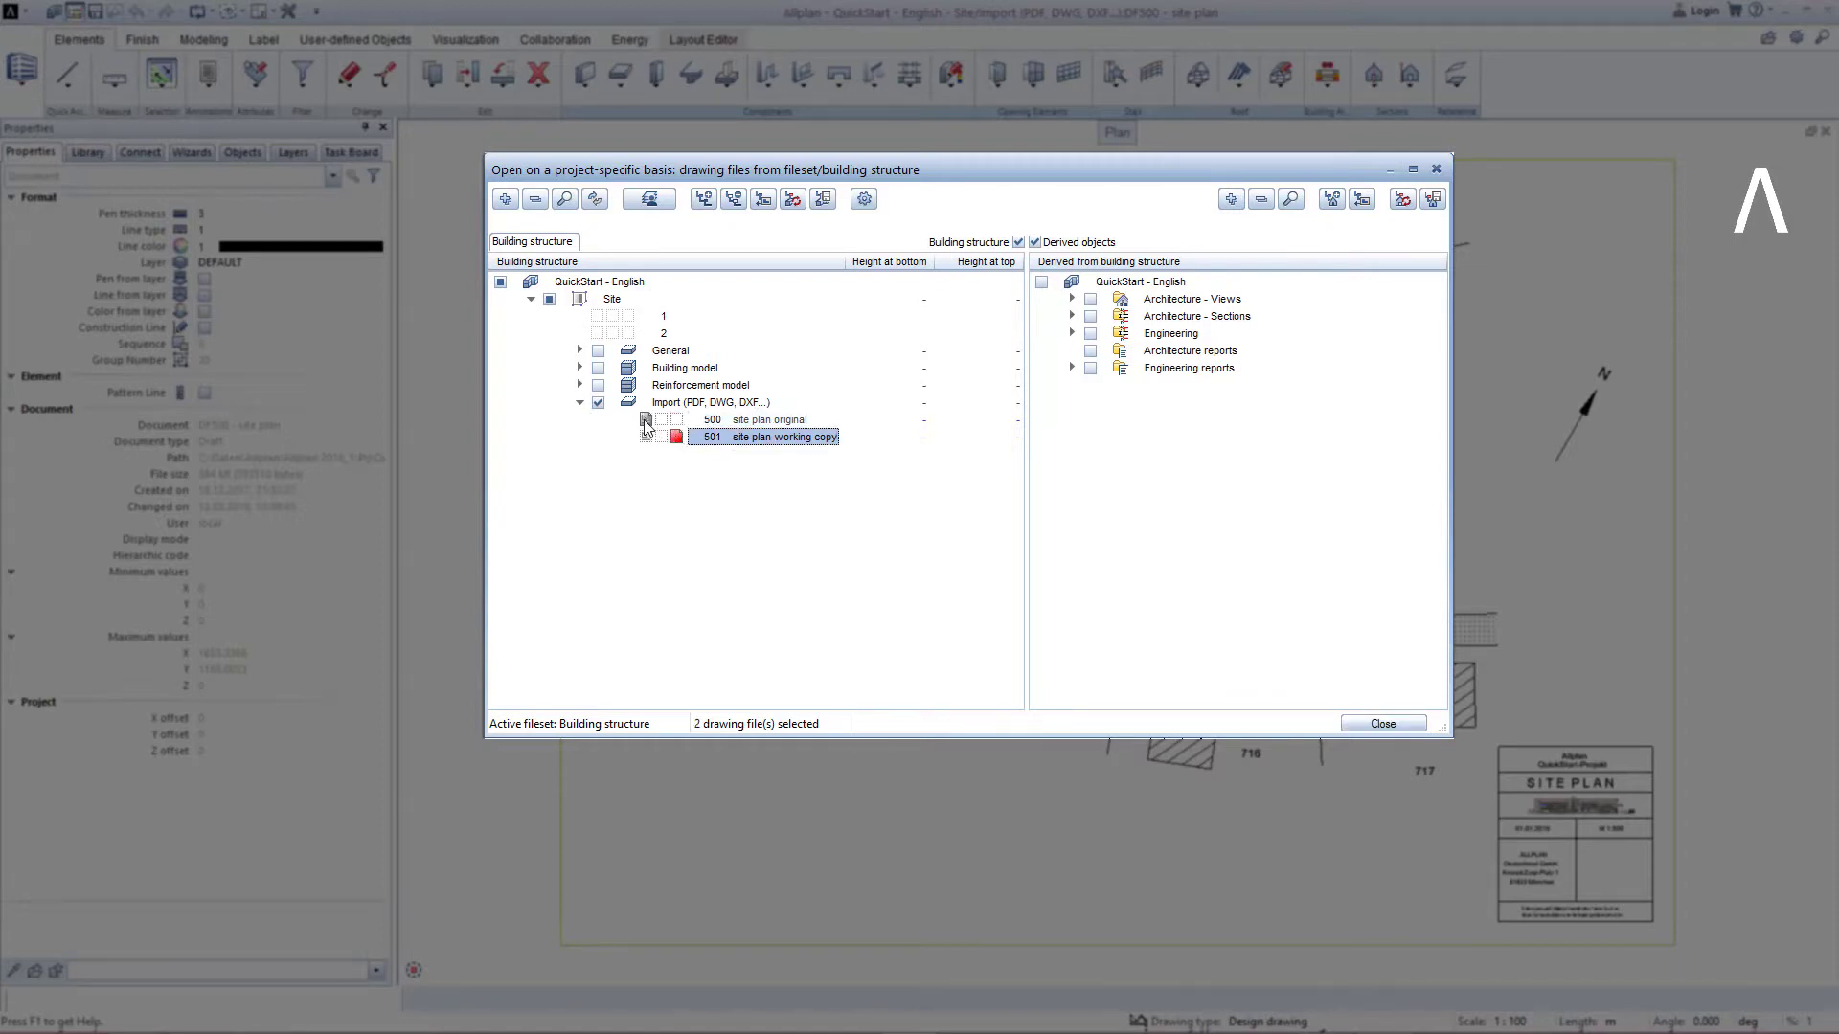
{"action": "left_click", "coordinate": [645, 420]}
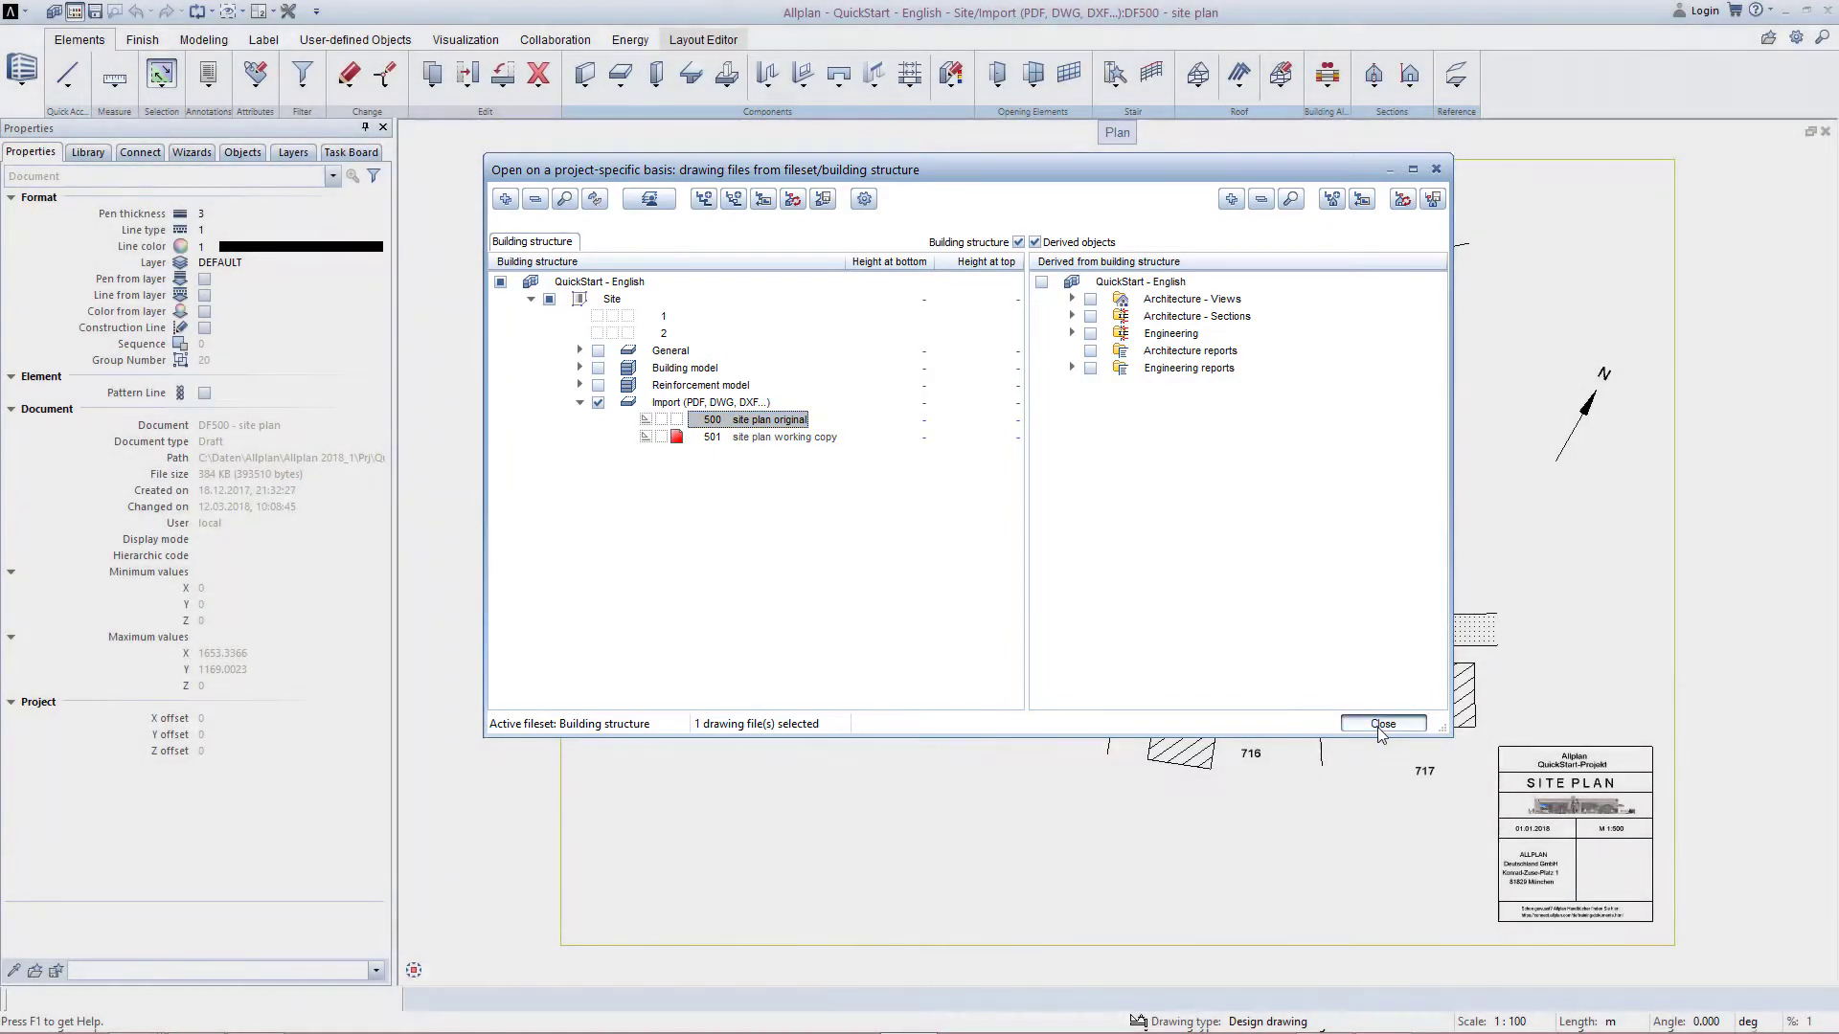
{"action": "left_click", "coordinate": [1377, 725]}
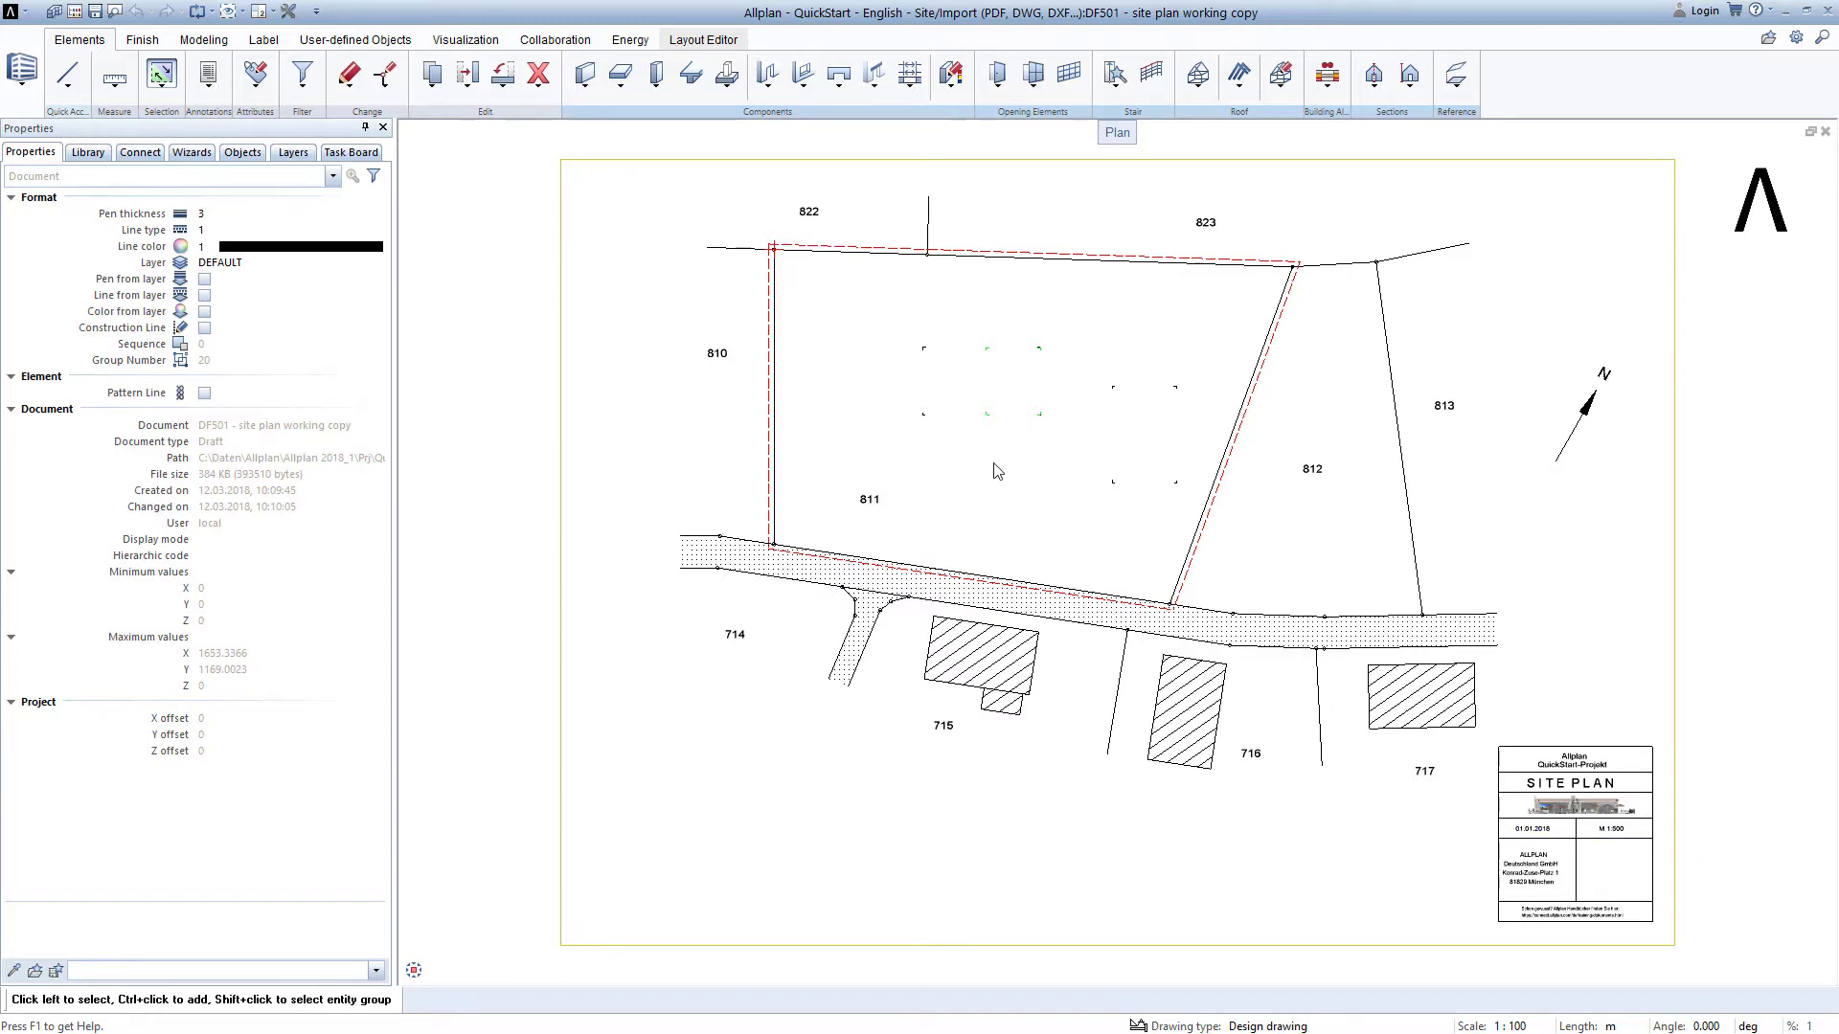
Resize all site plan elements by a factor of 5 from the drawing origin.
{"action": "left_click", "coordinate": [20, 84]}
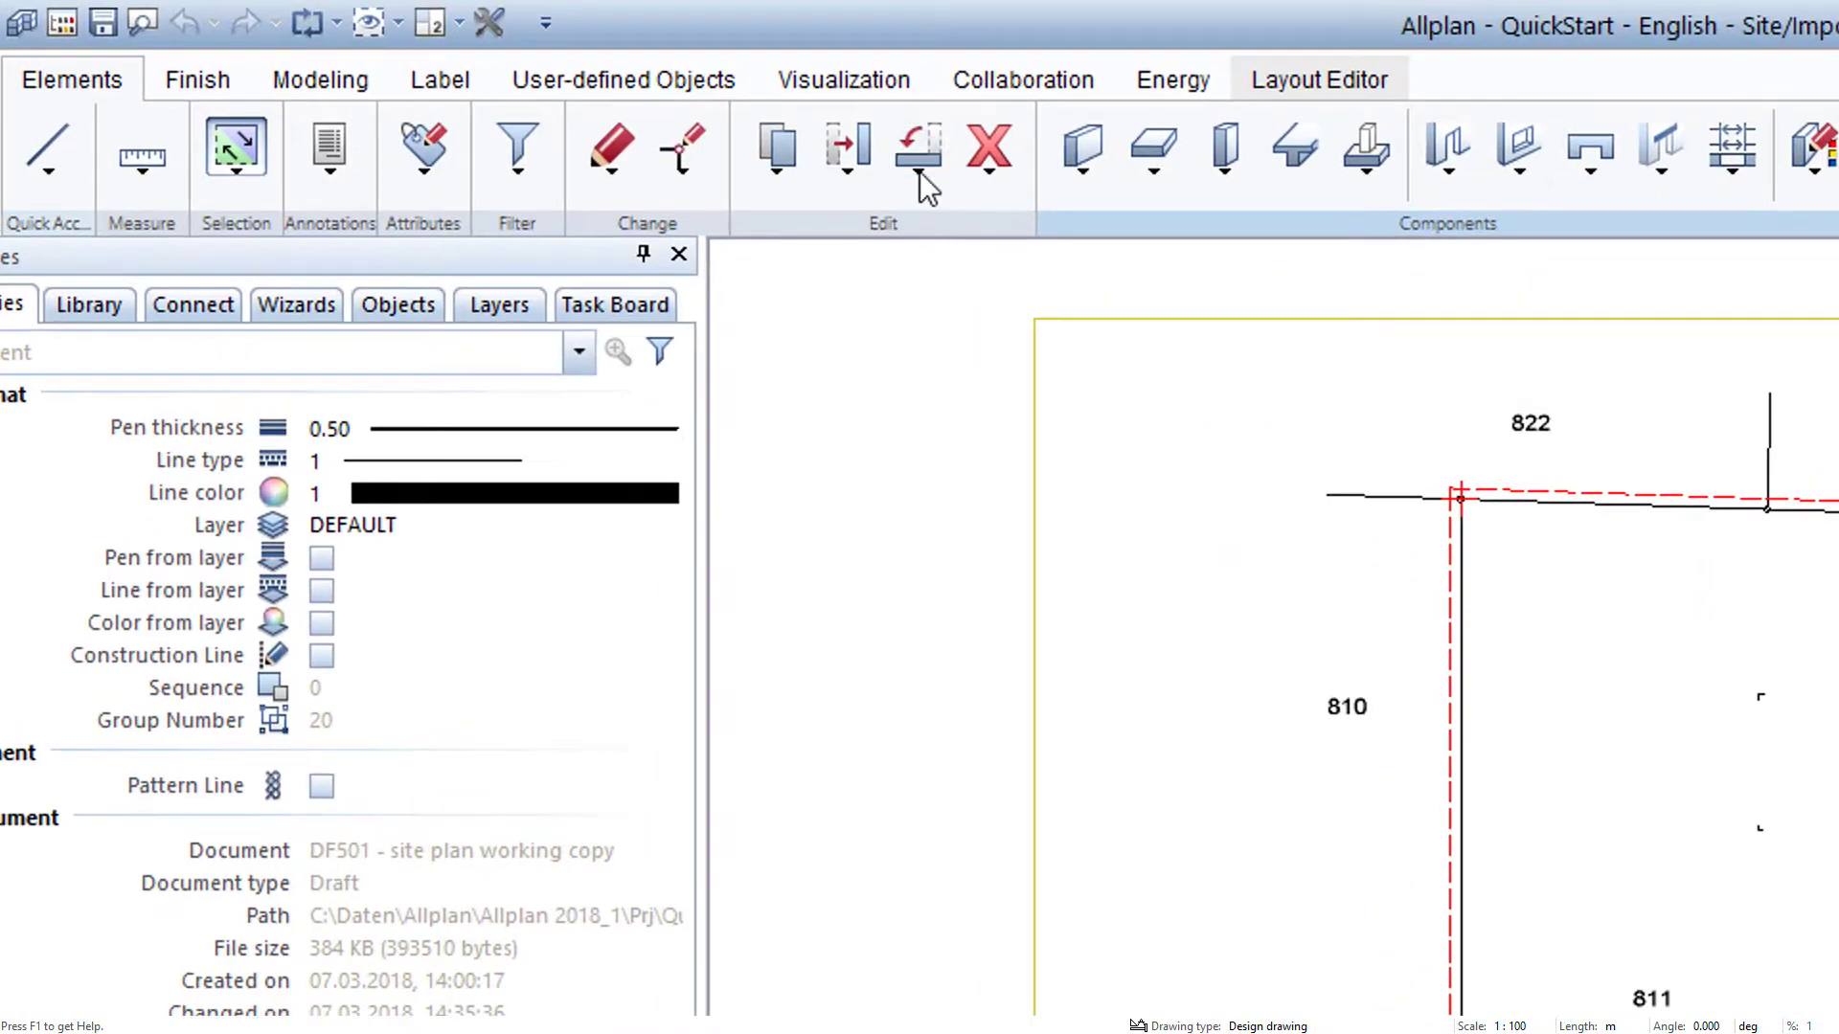
{"action": "left_click", "coordinate": [919, 171]}
{"action": "left_click", "coordinate": [978, 318]}
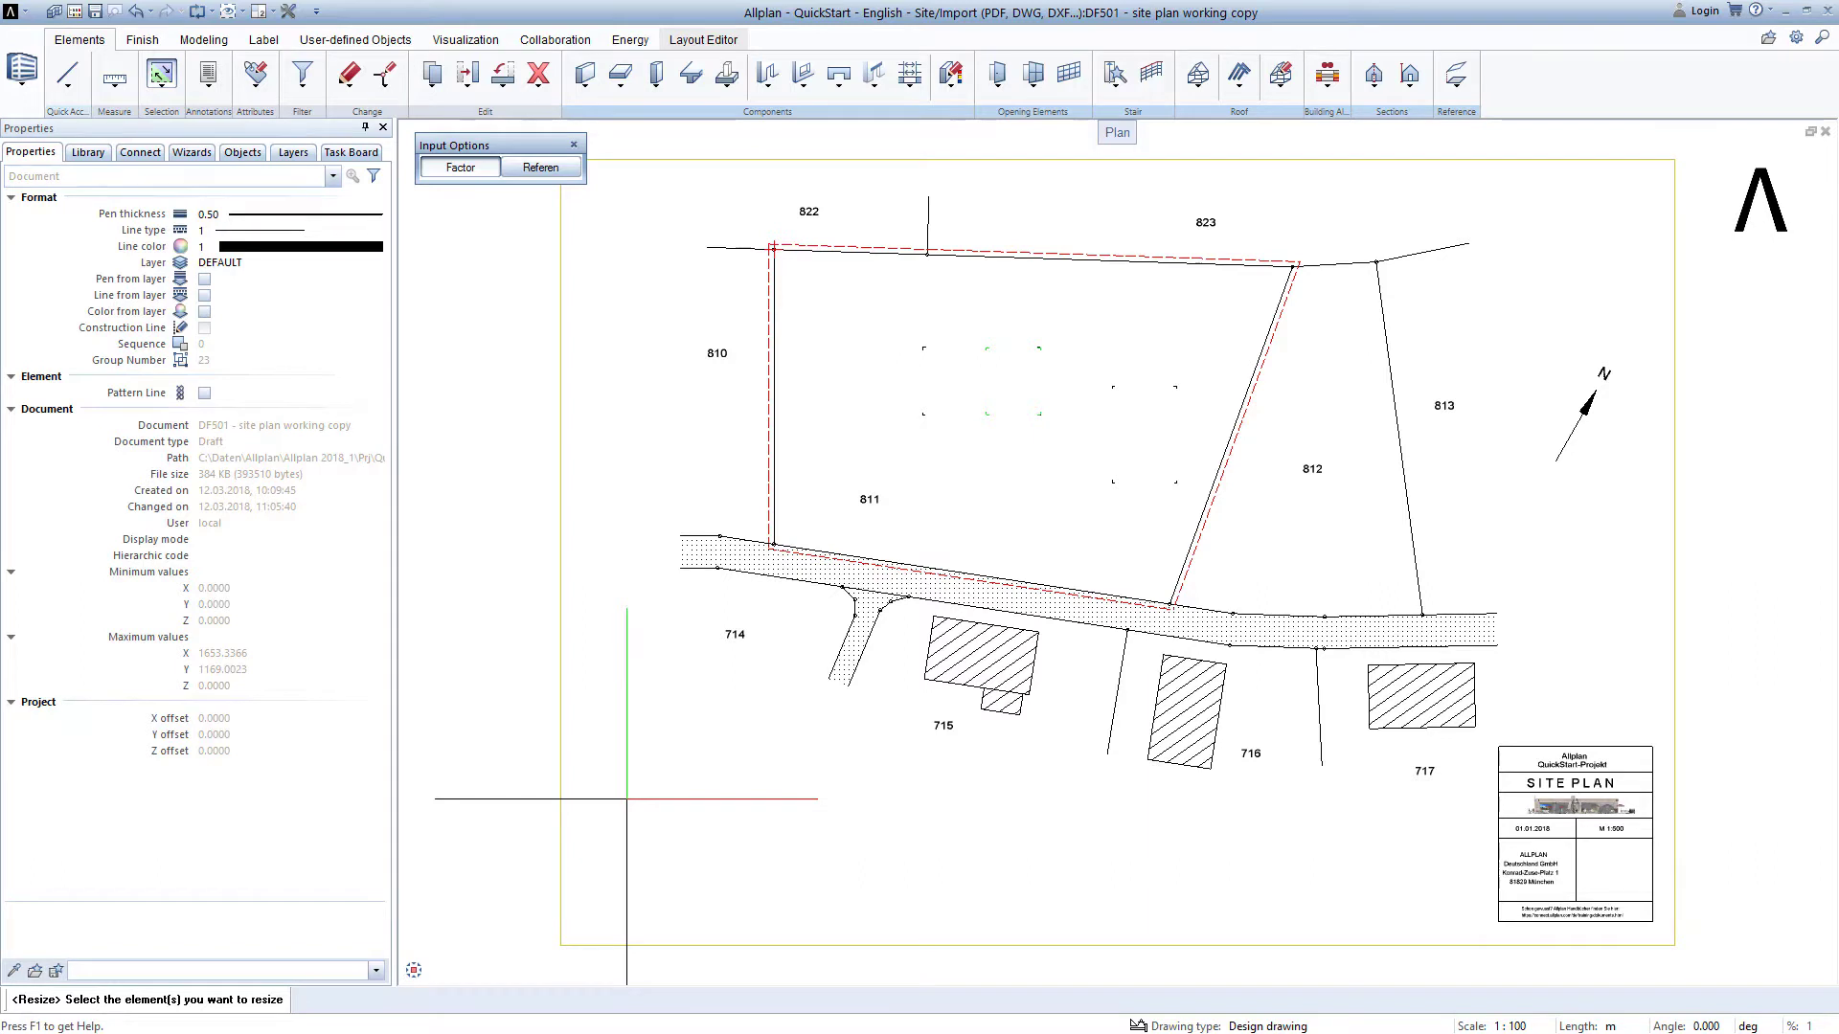
{"action": "right_click", "coordinate": [626, 798]}
{"action": "right_click", "coordinate": [626, 799]}
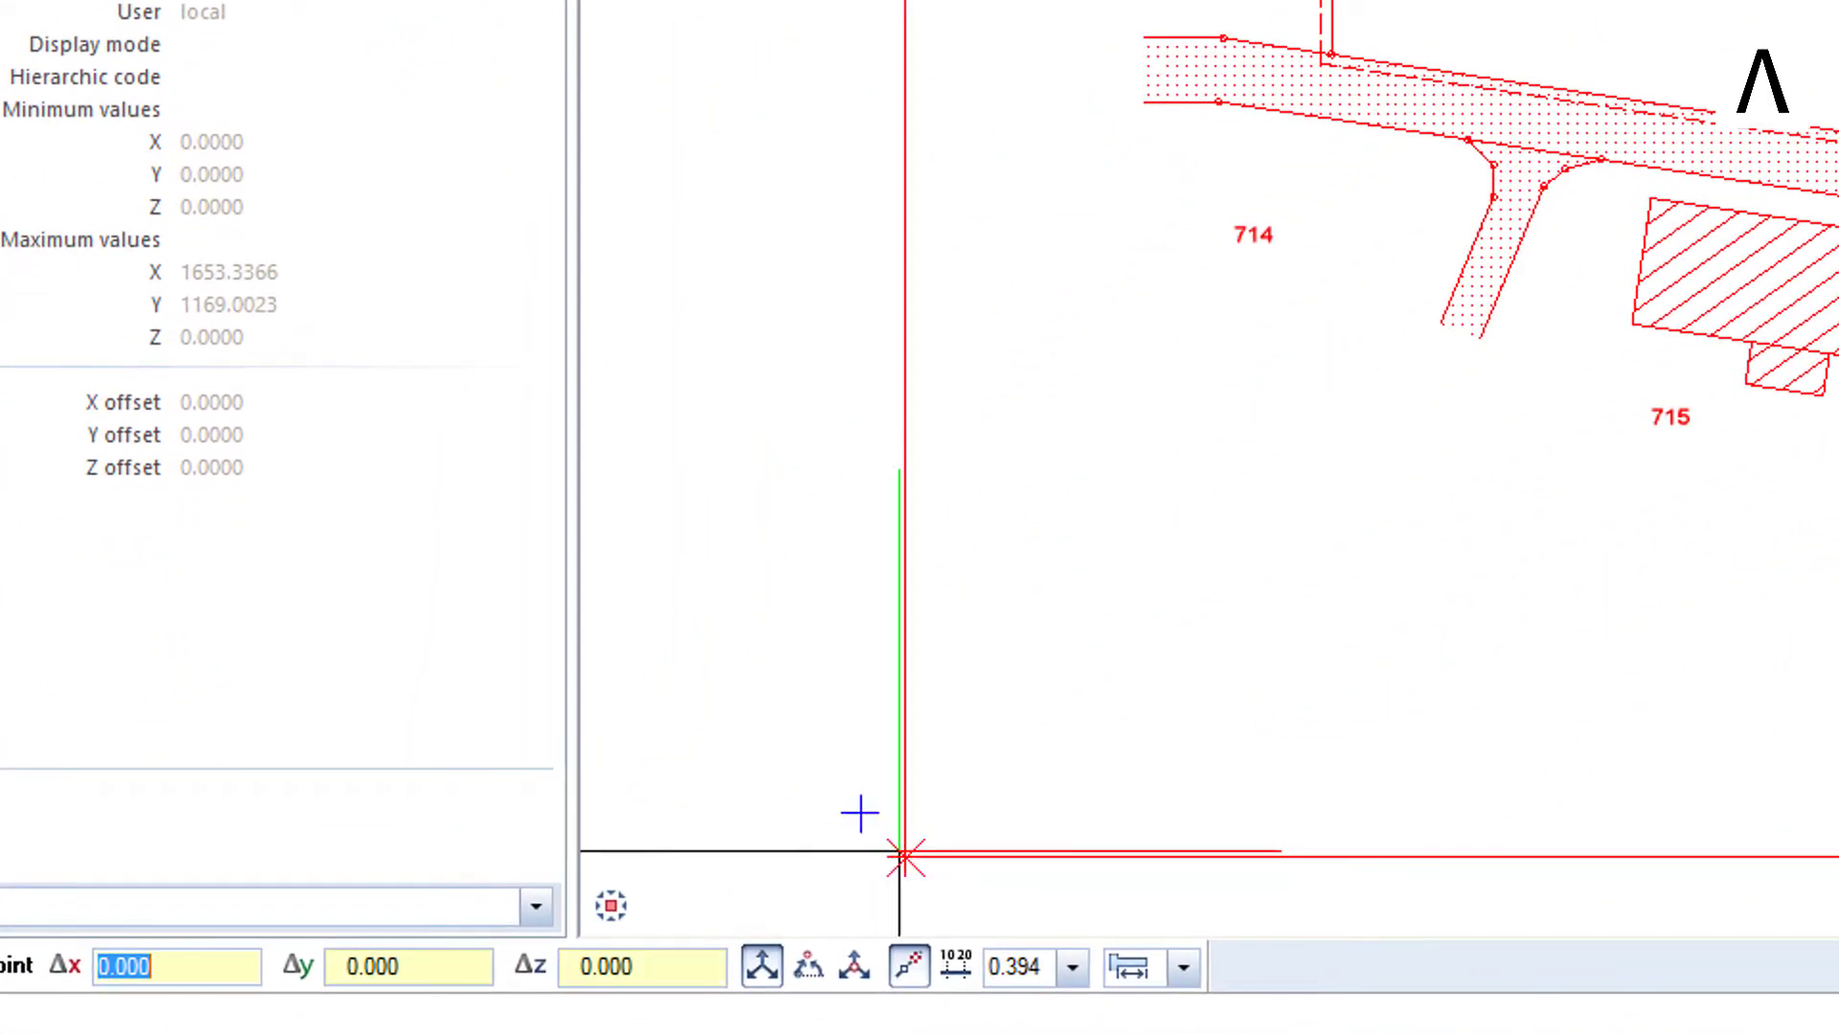
{"action": "left_click", "coordinate": [860, 813]}
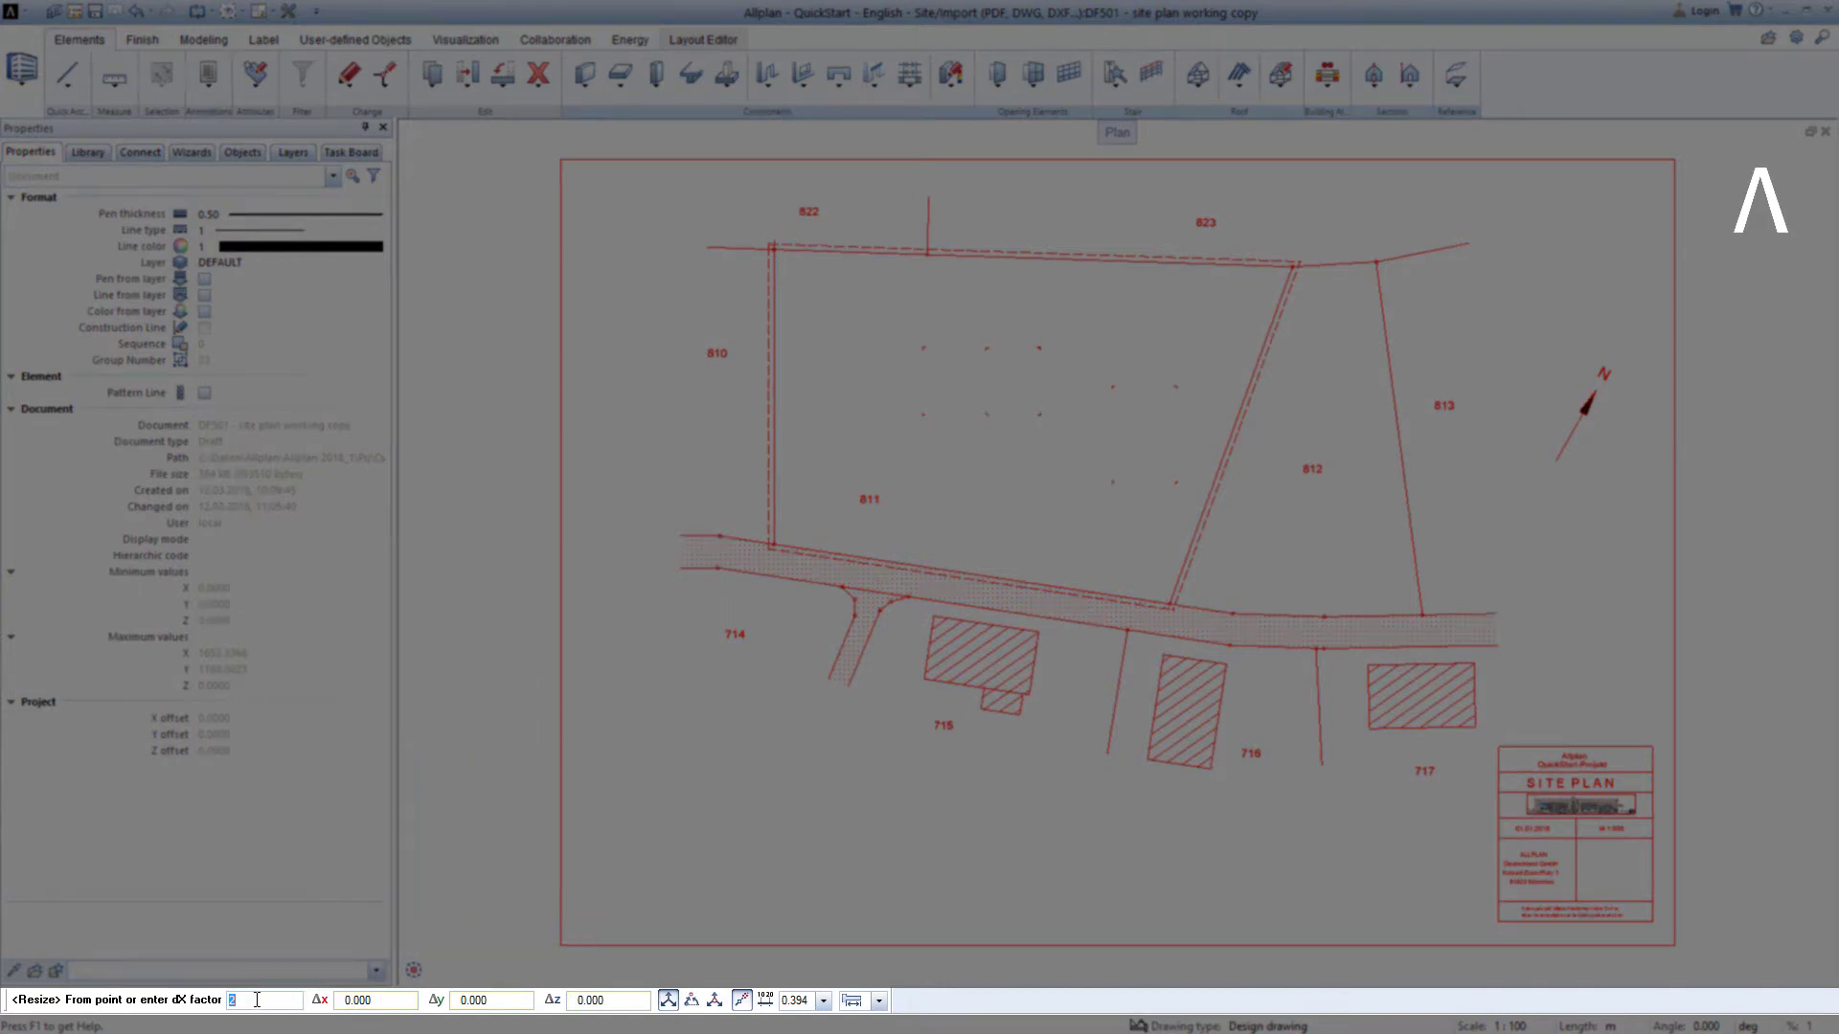
{"action": "type", "text": "5"}
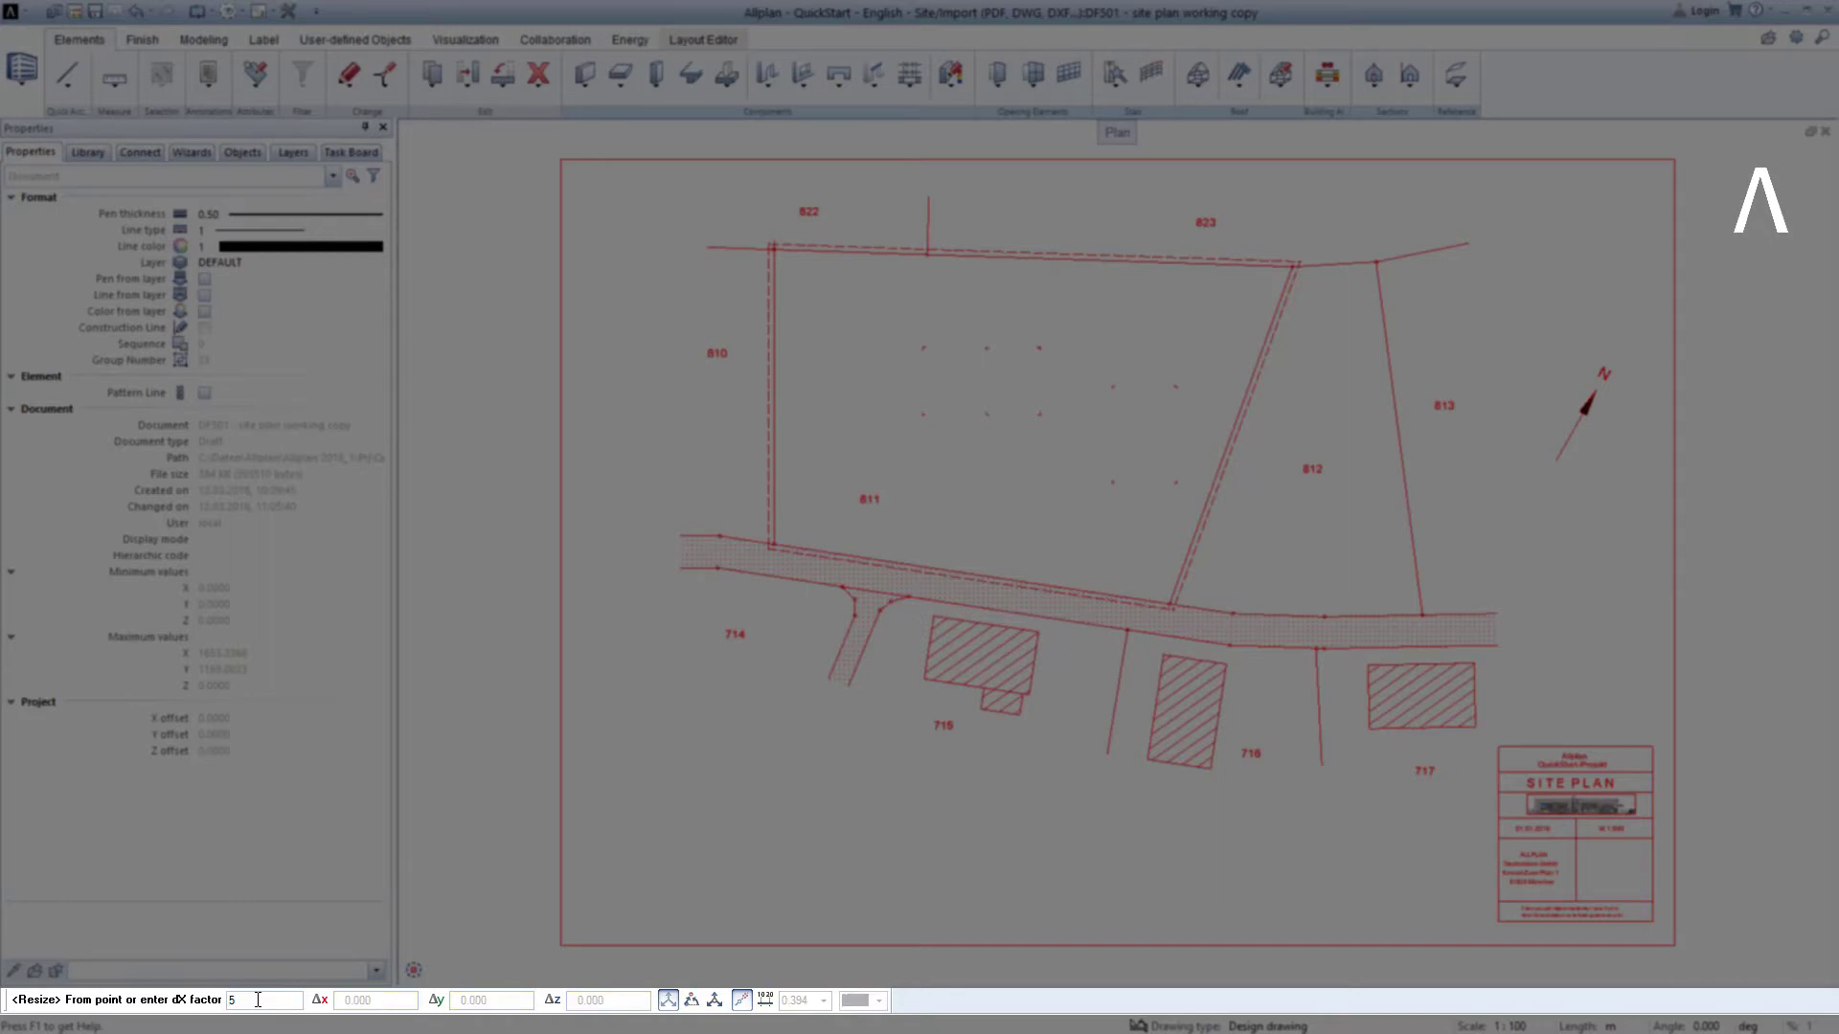
{"action": "key", "text": "Return"}
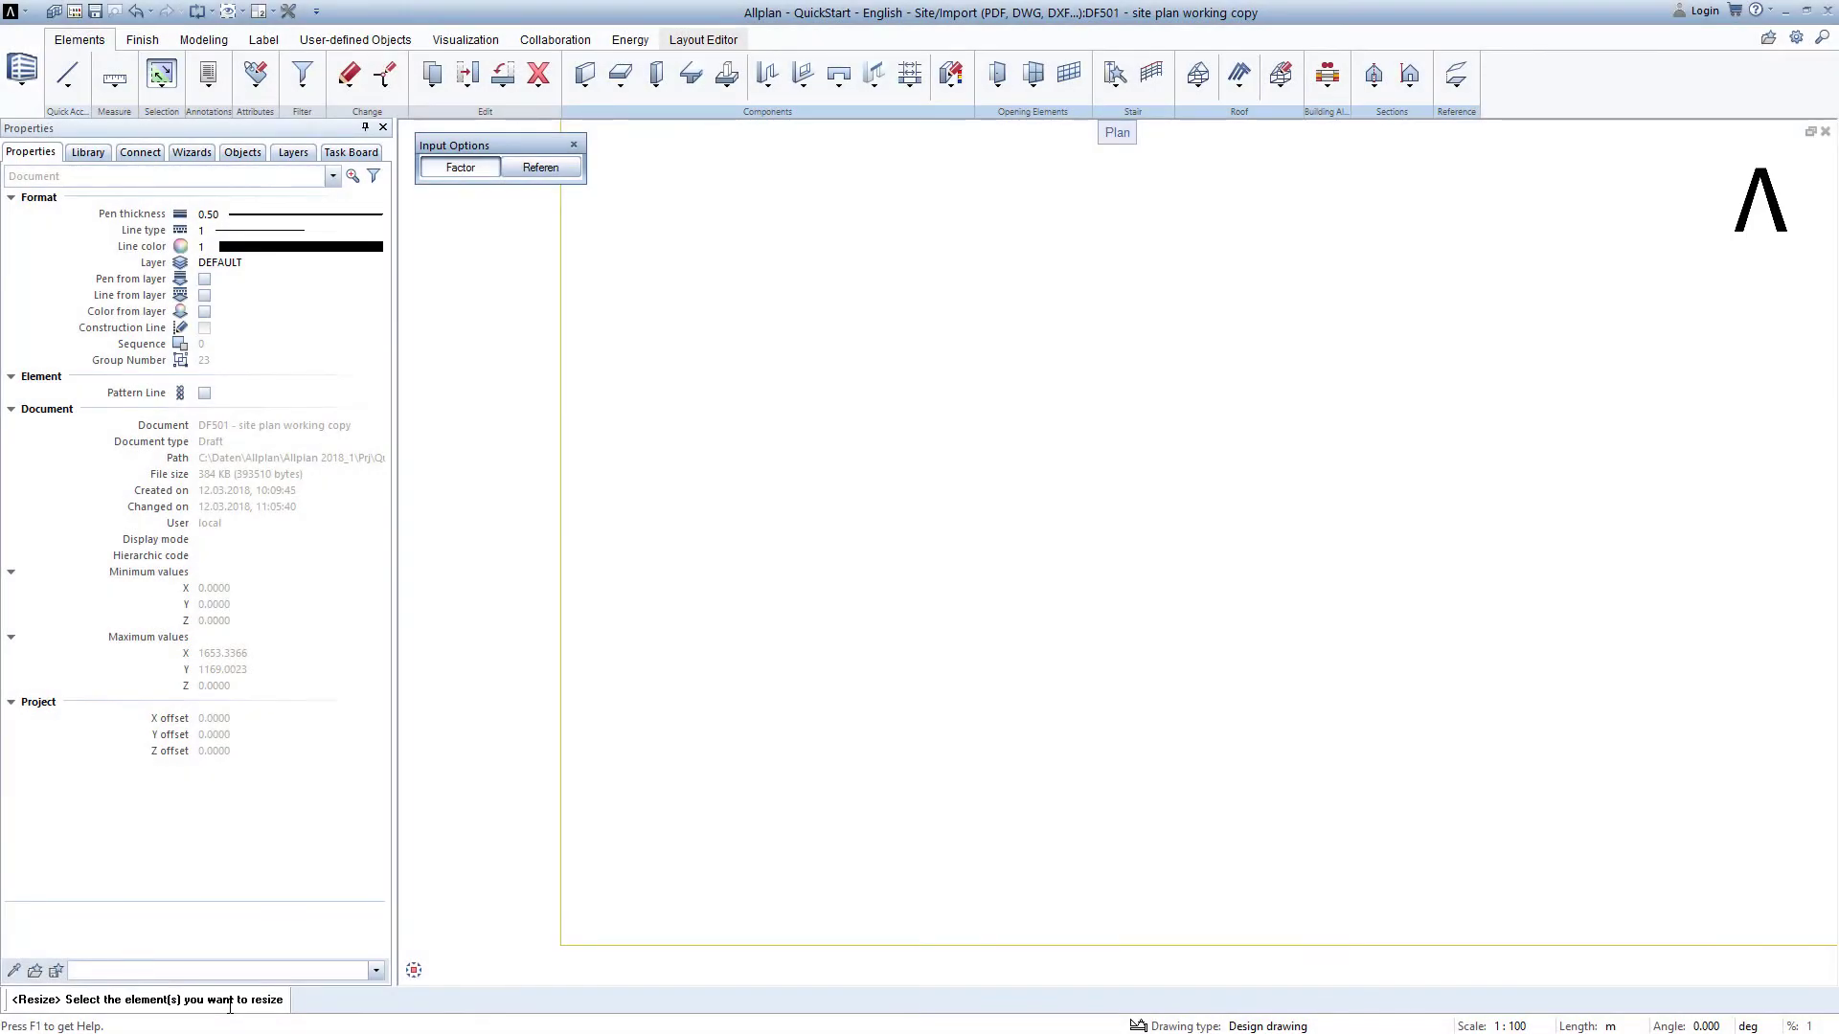
{"action": "key", "text": "Escape"}
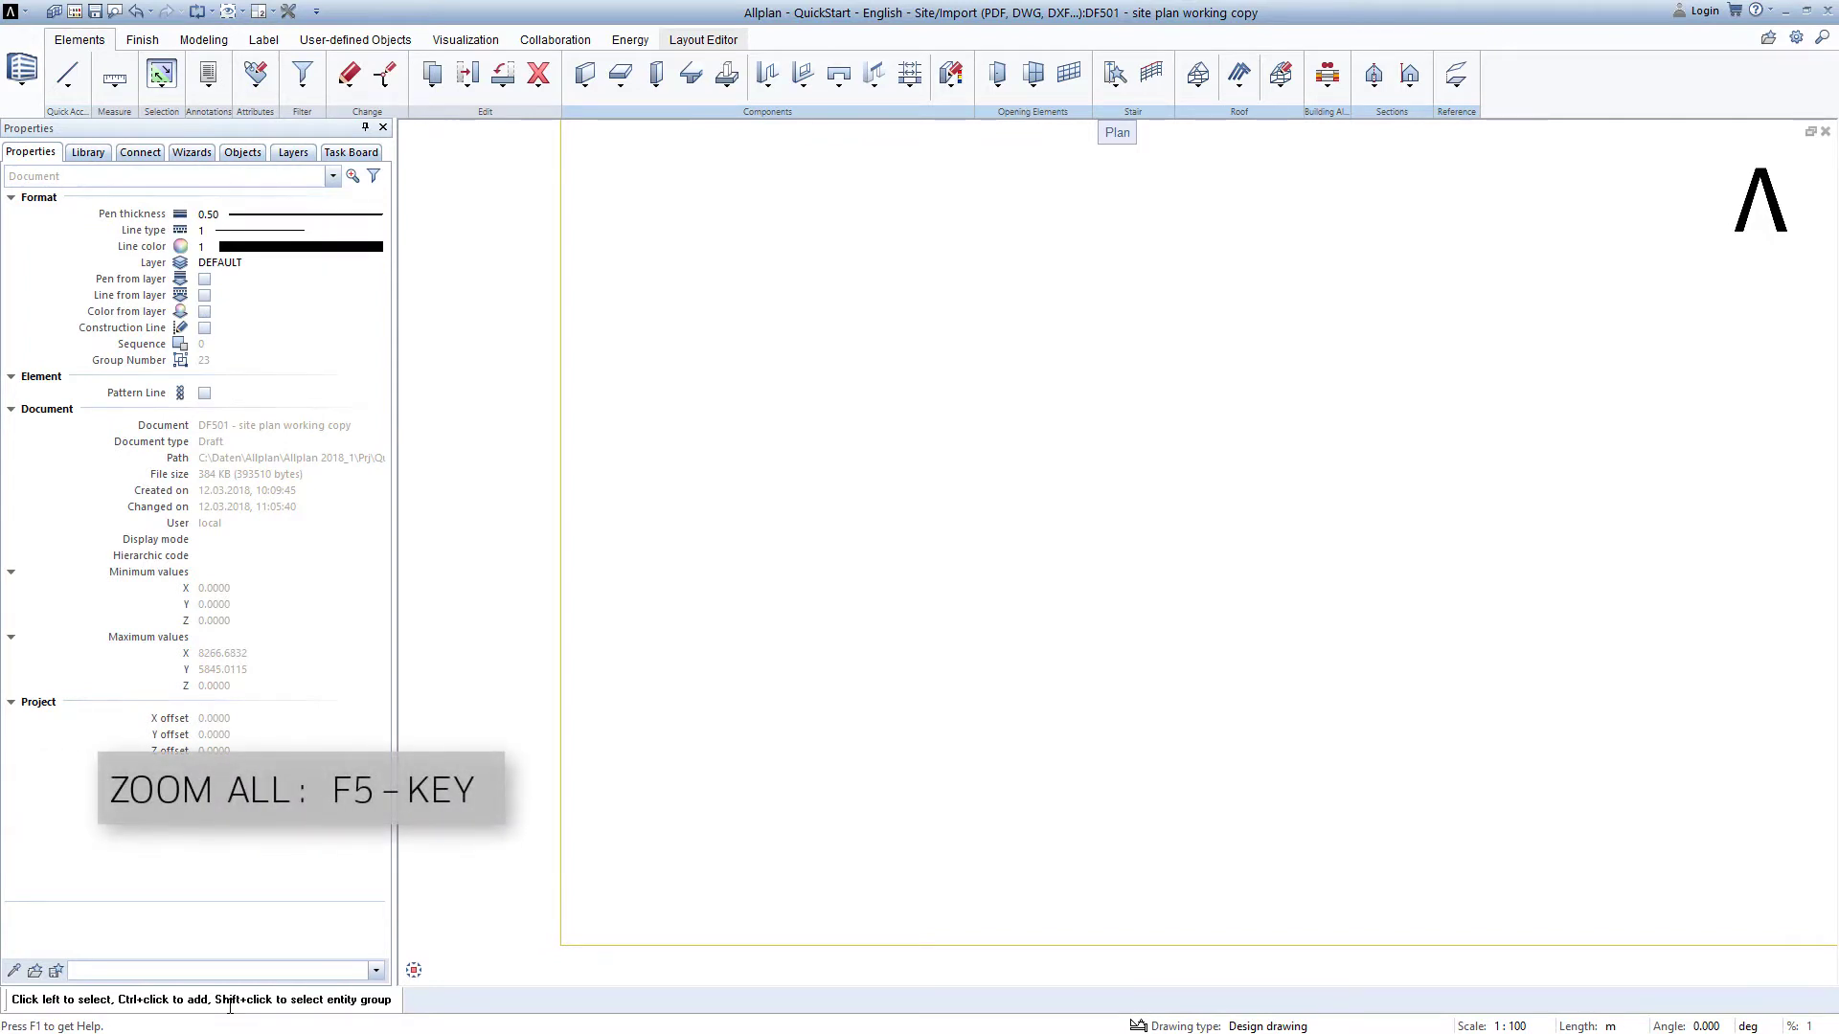
{"action": "key", "text": "F5"}
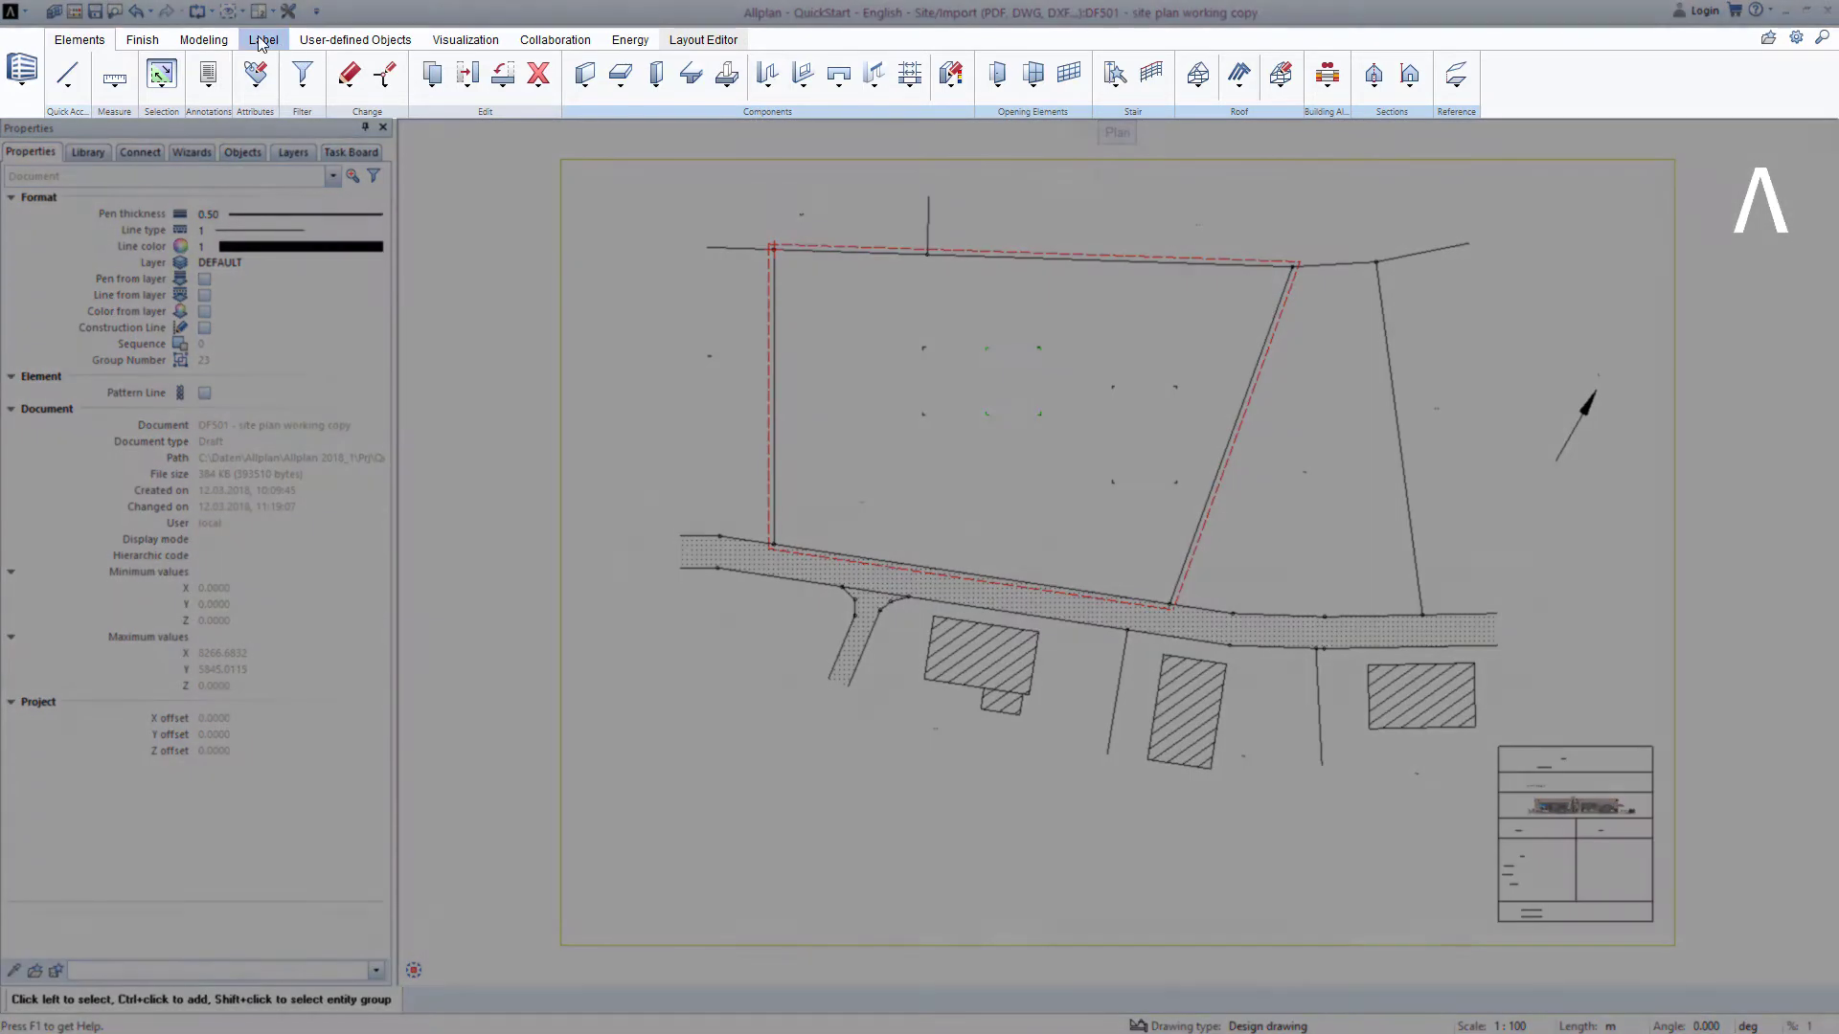
Resize all text in the drawing by a factor of 5 with Resize Text.
{"action": "left_click", "coordinate": [262, 40]}
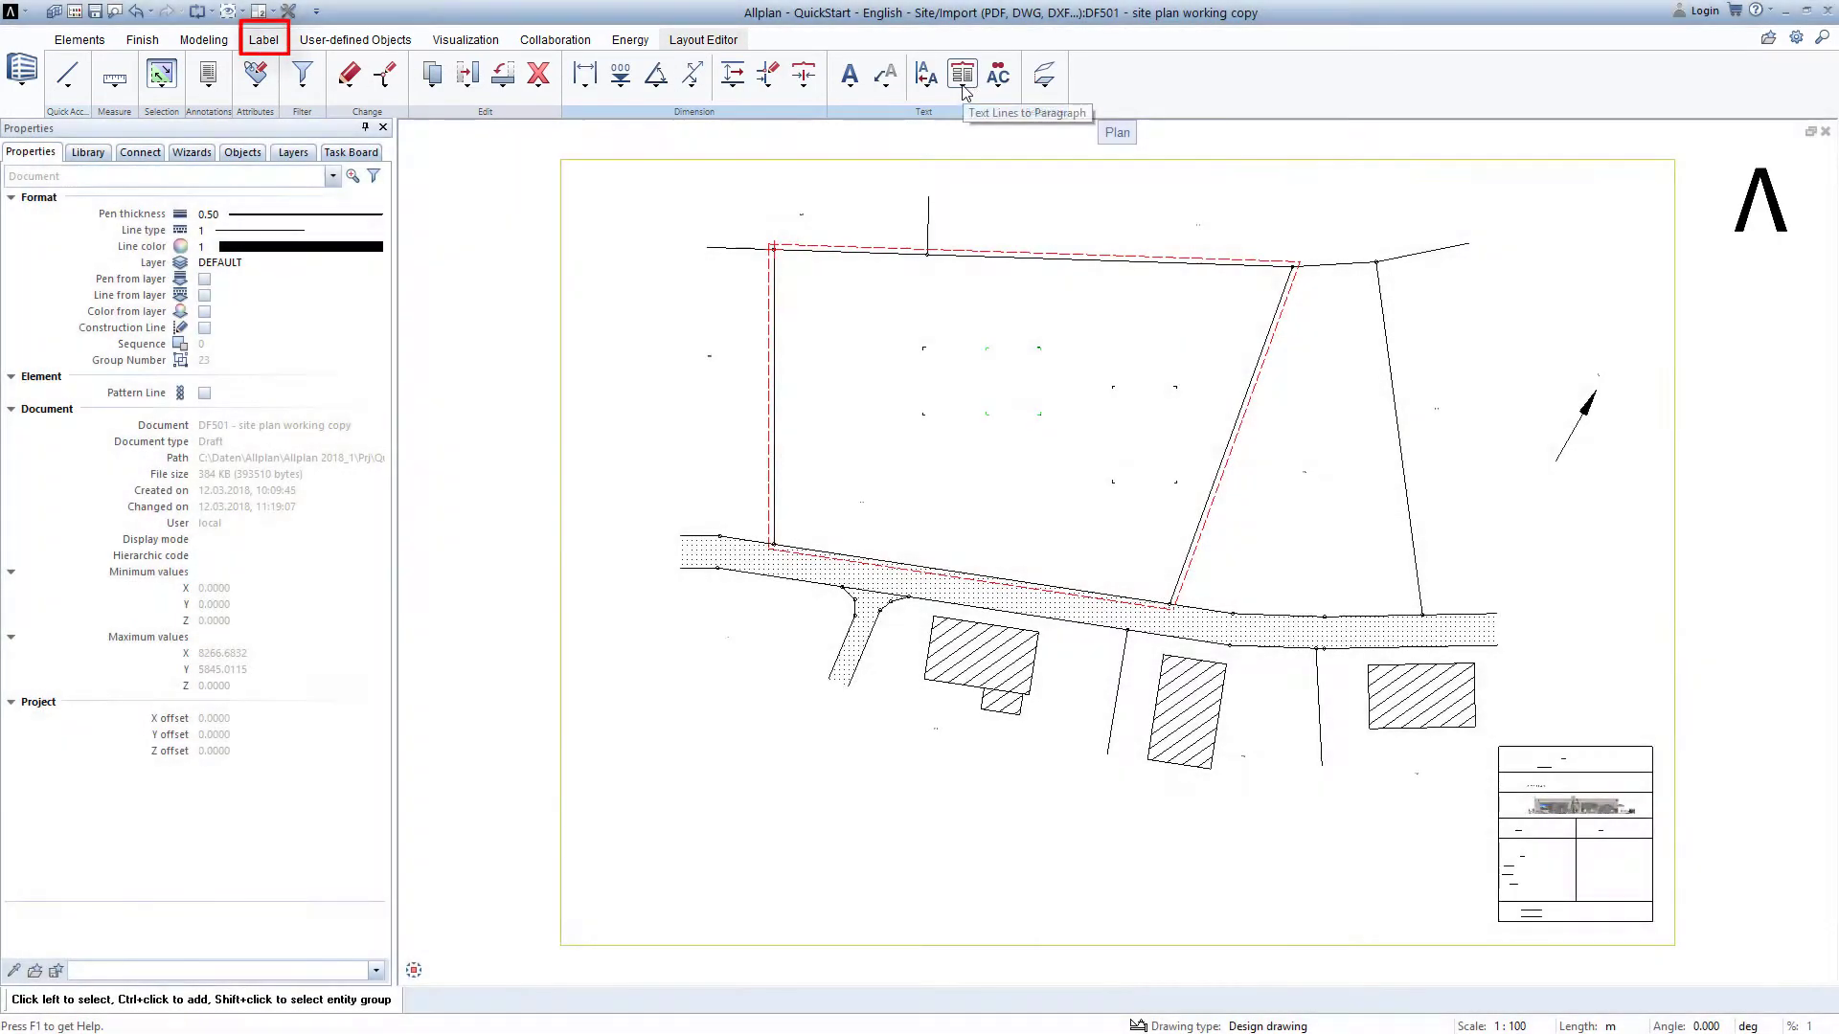
{"action": "left_click", "coordinate": [964, 88]}
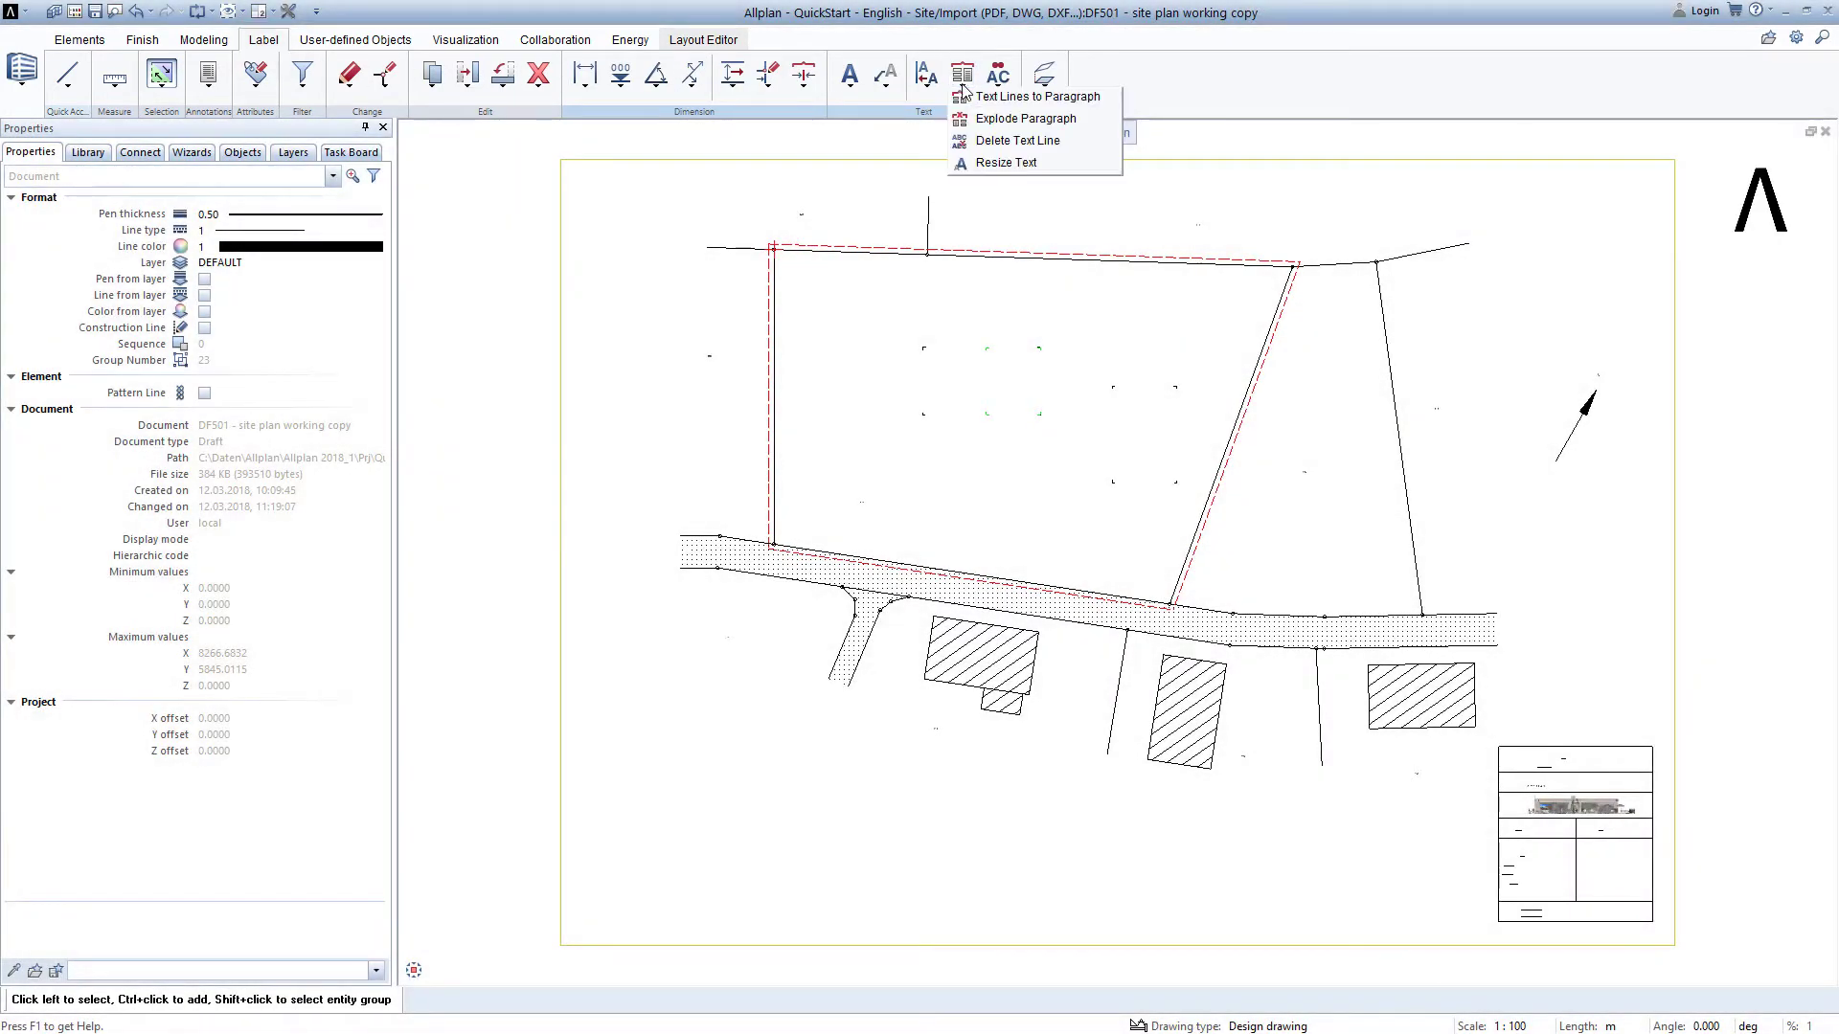
{"action": "left_click", "coordinate": [1004, 163]}
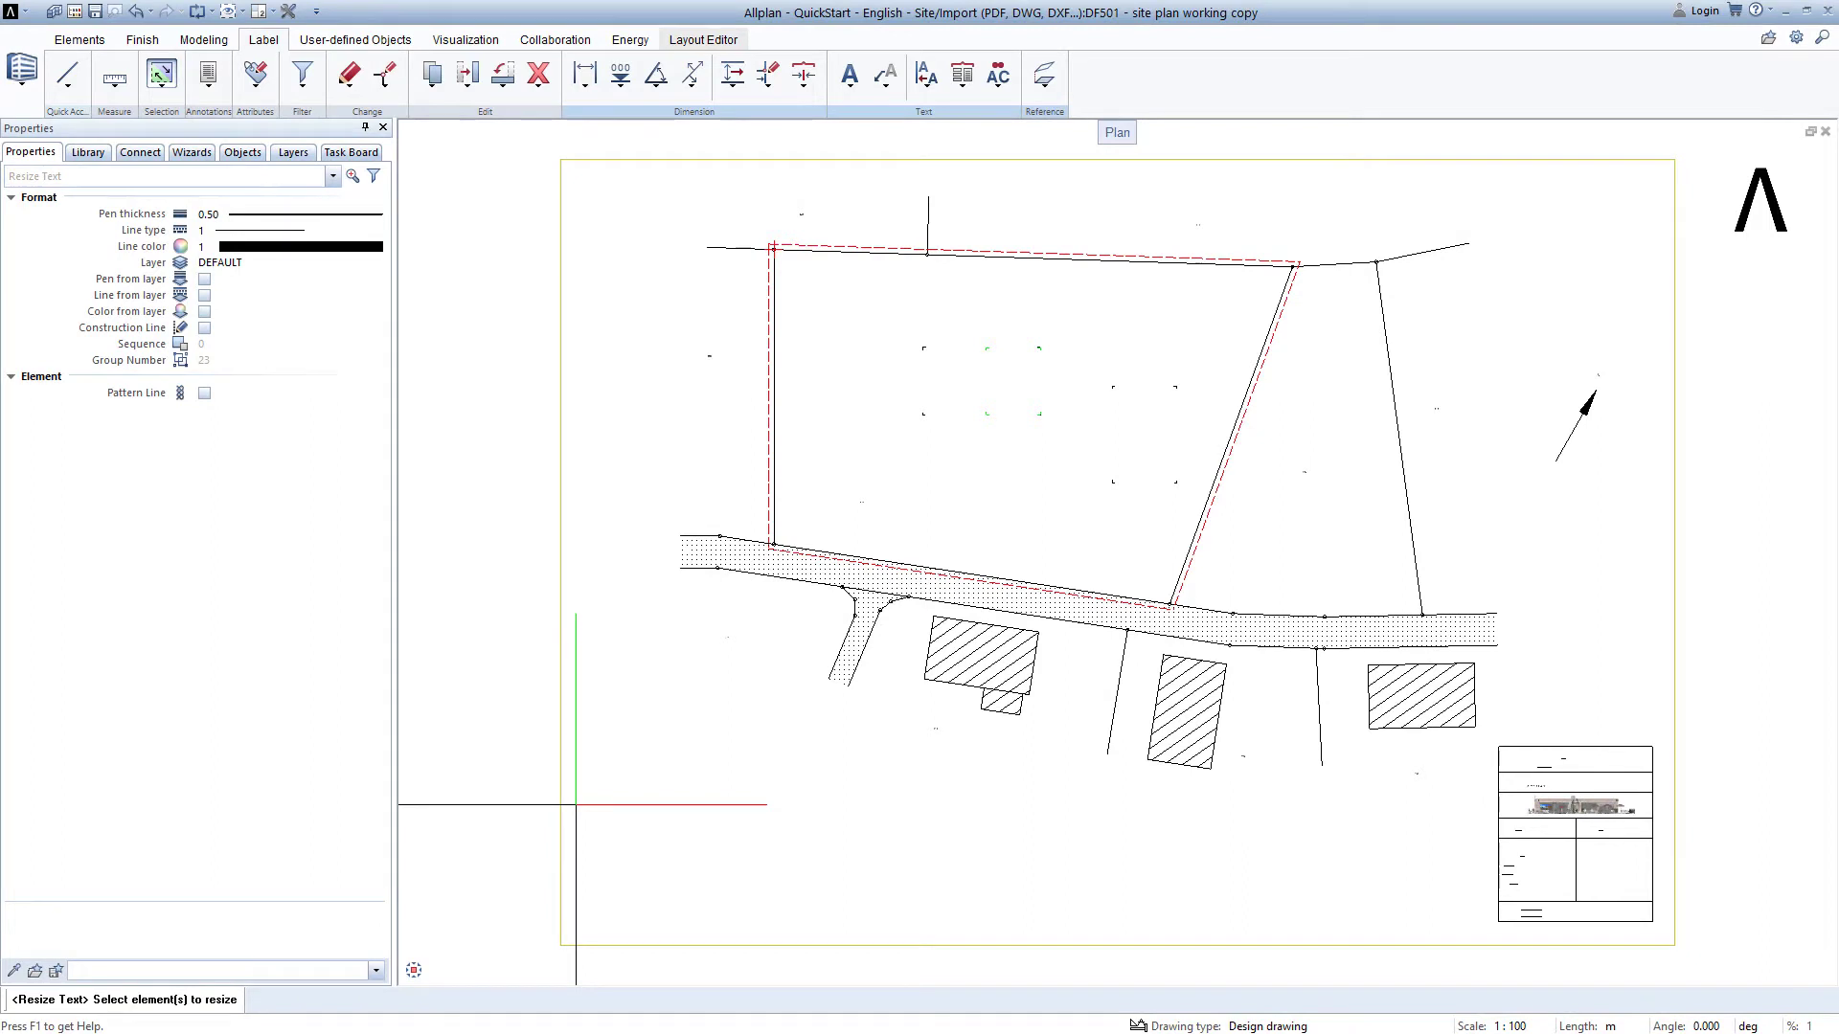
{"action": "key", "text": "ctrl+a"}
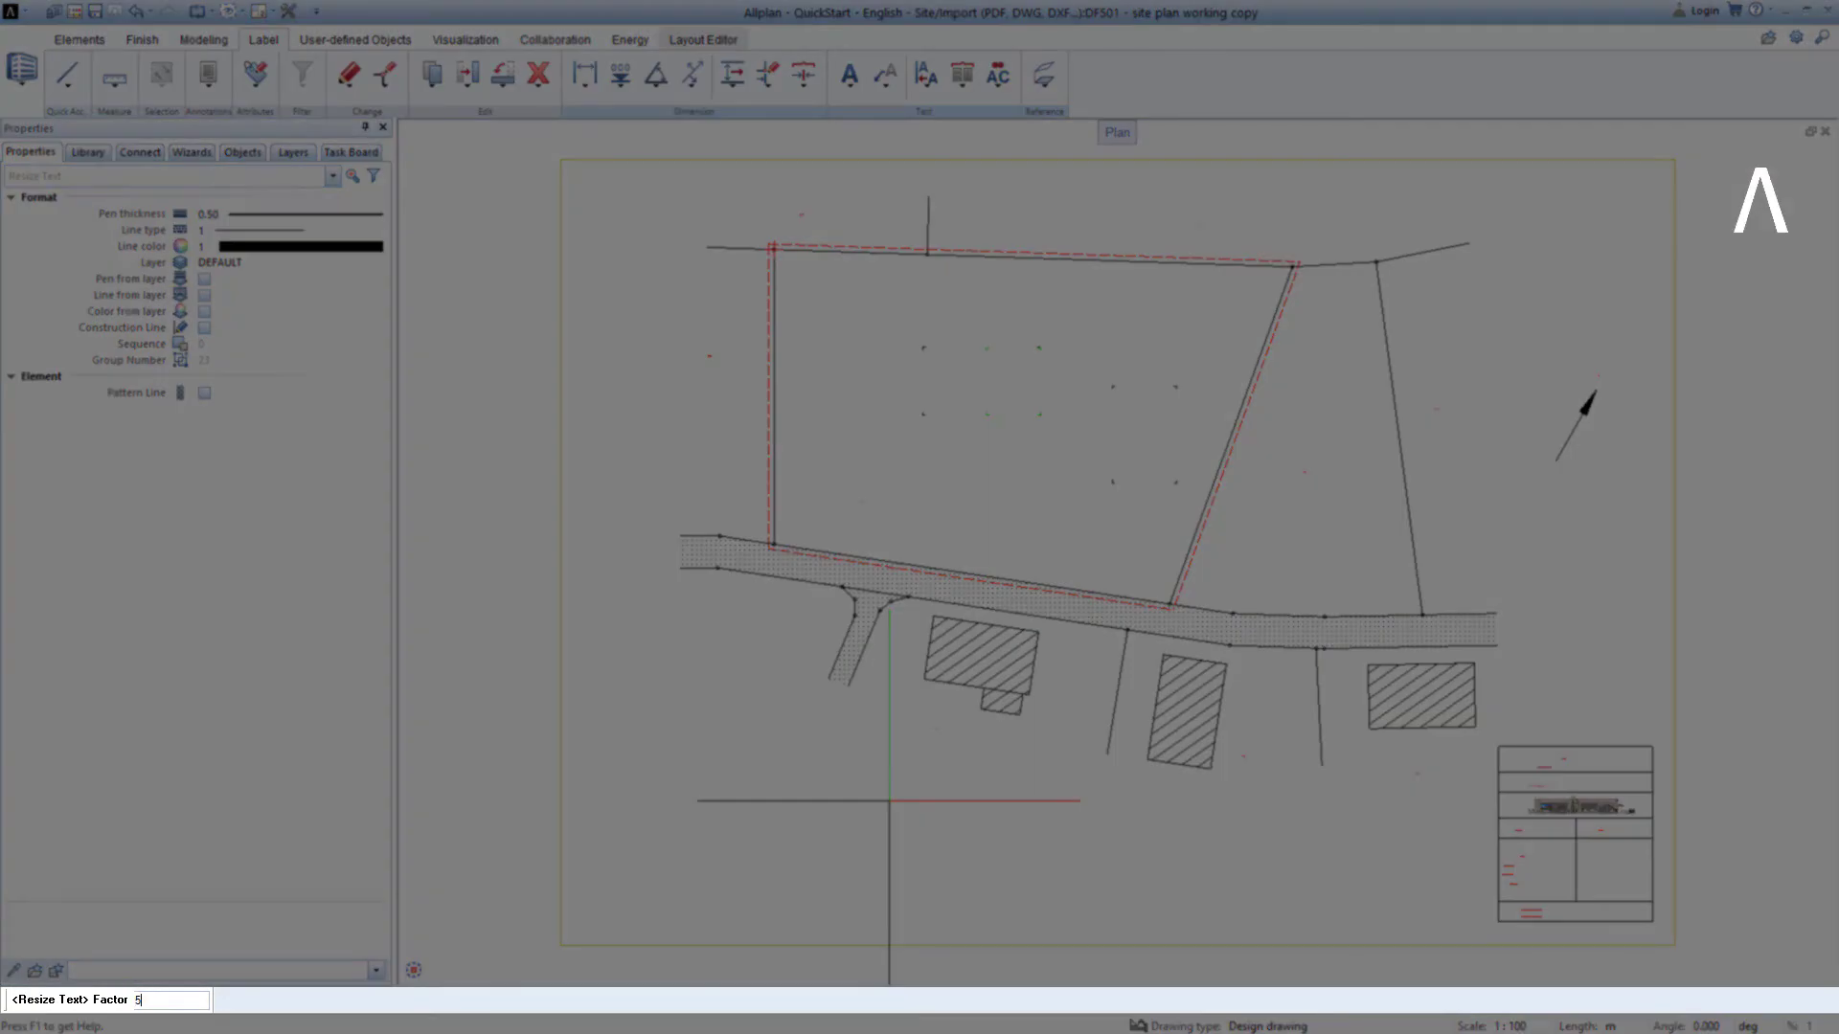
{"action": "key", "text": "Return"}
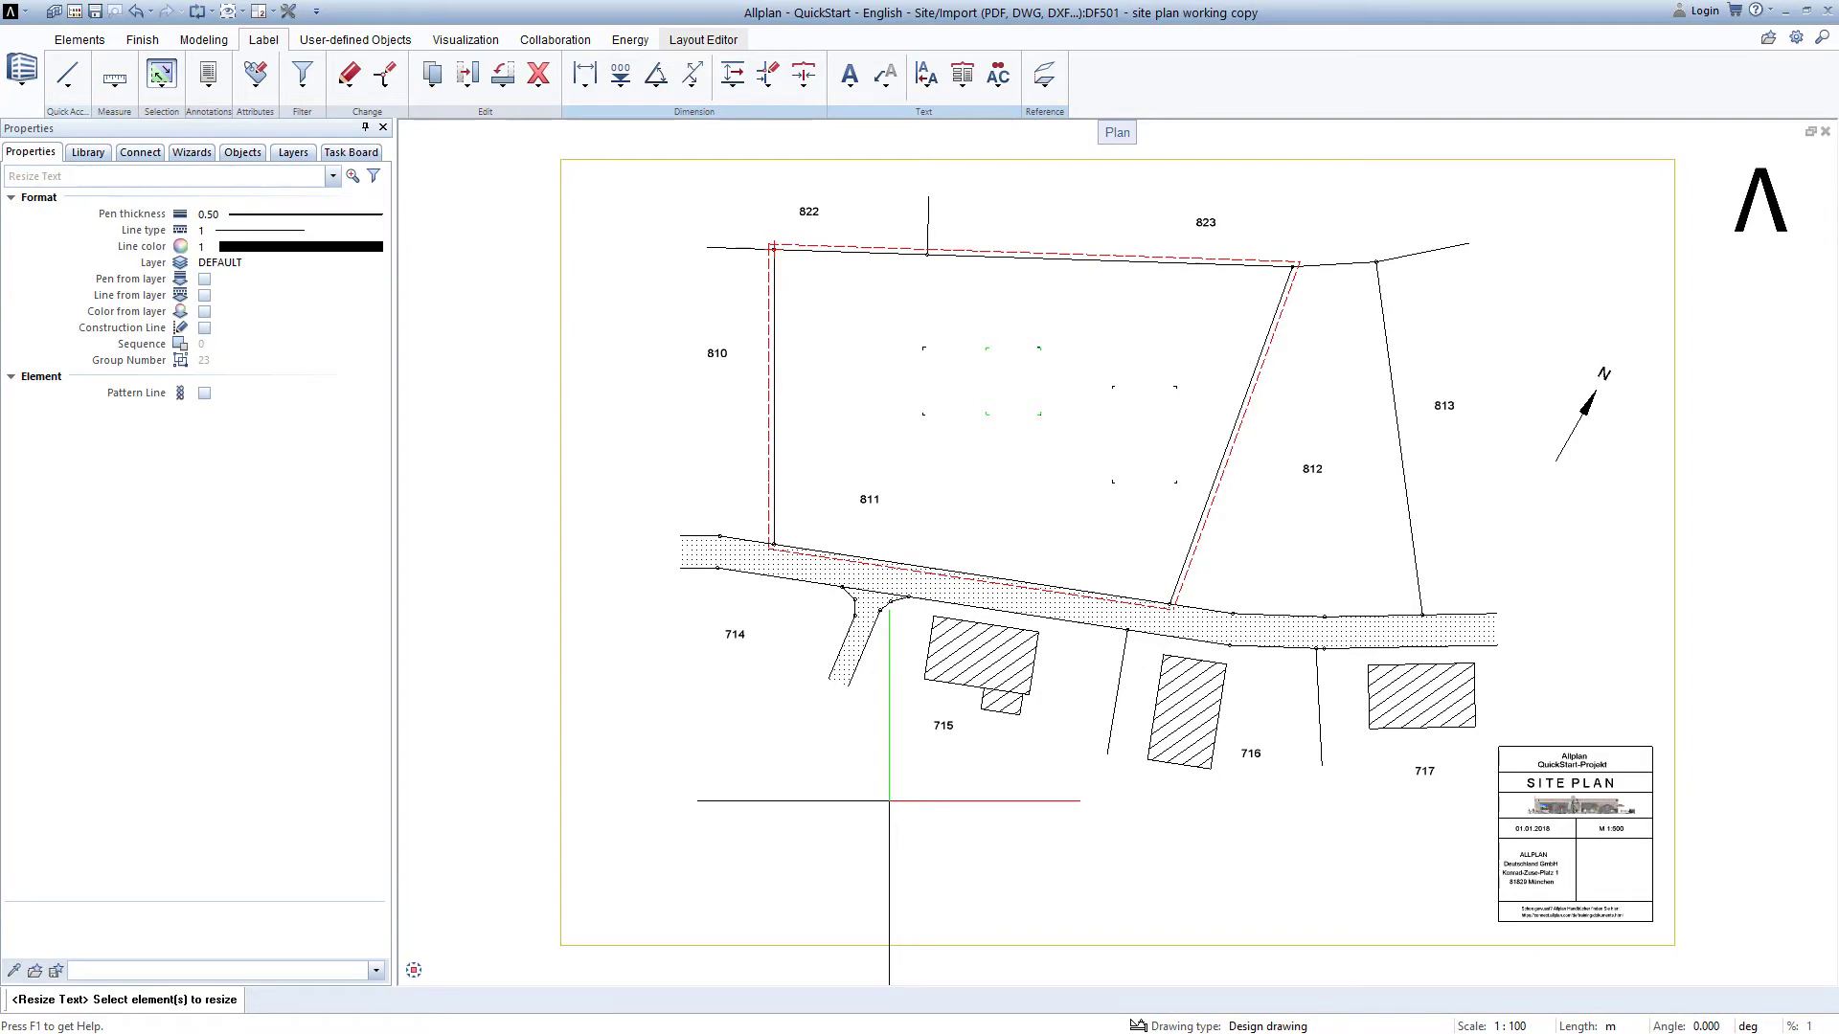
{"action": "key", "text": "Escape"}
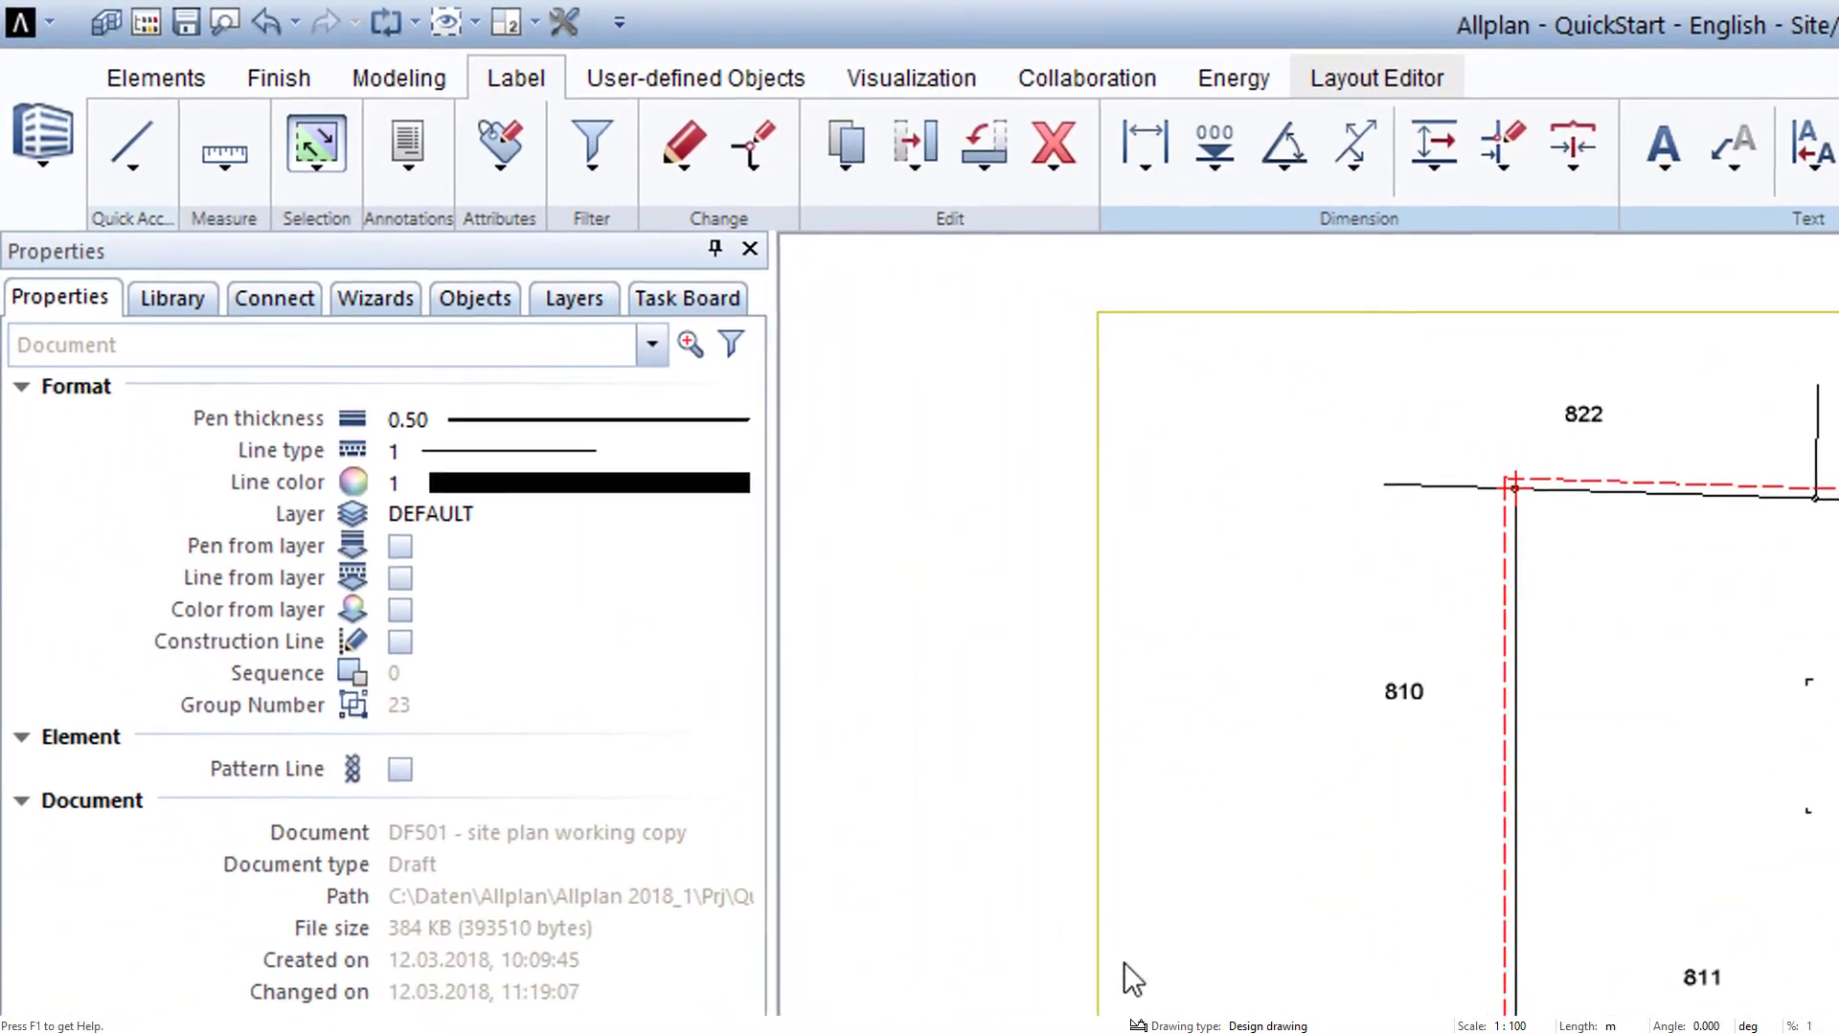
Open Basement drawing file 111 as the current drawing file and close the dialog.
{"action": "left_click", "coordinate": [147, 22]}
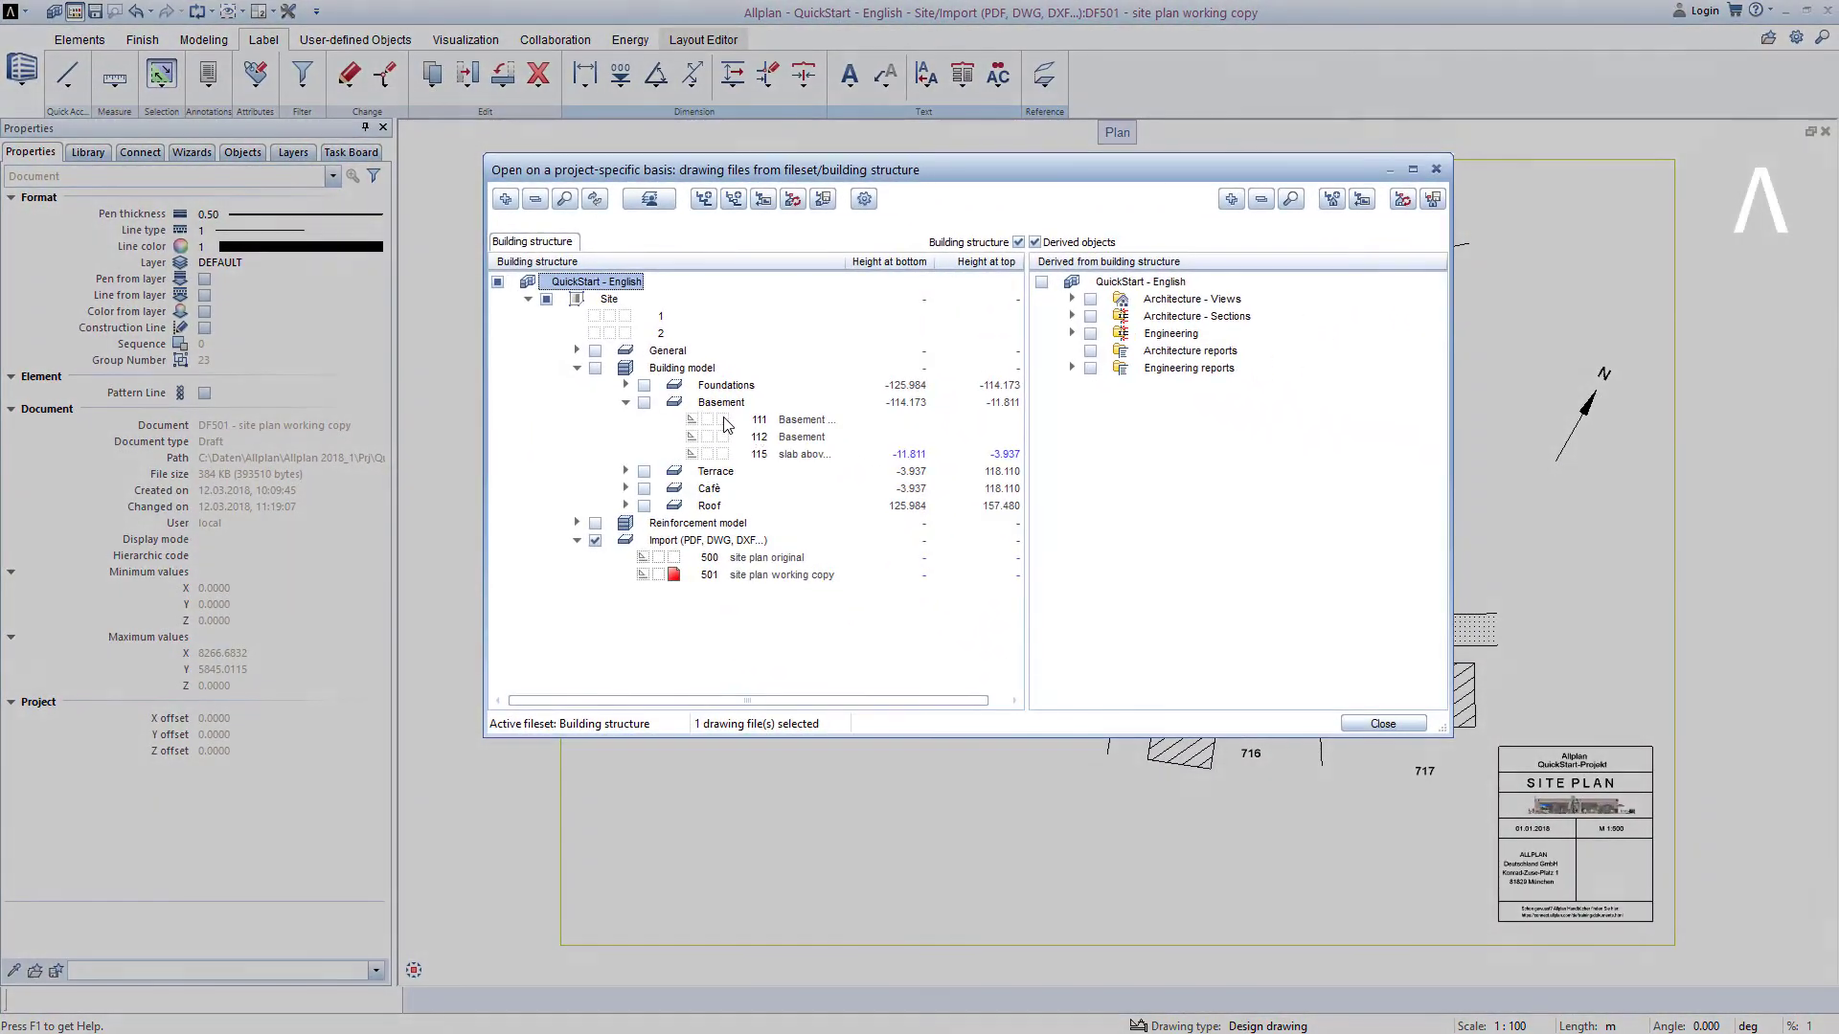
{"action": "left_click", "coordinate": [723, 420]}
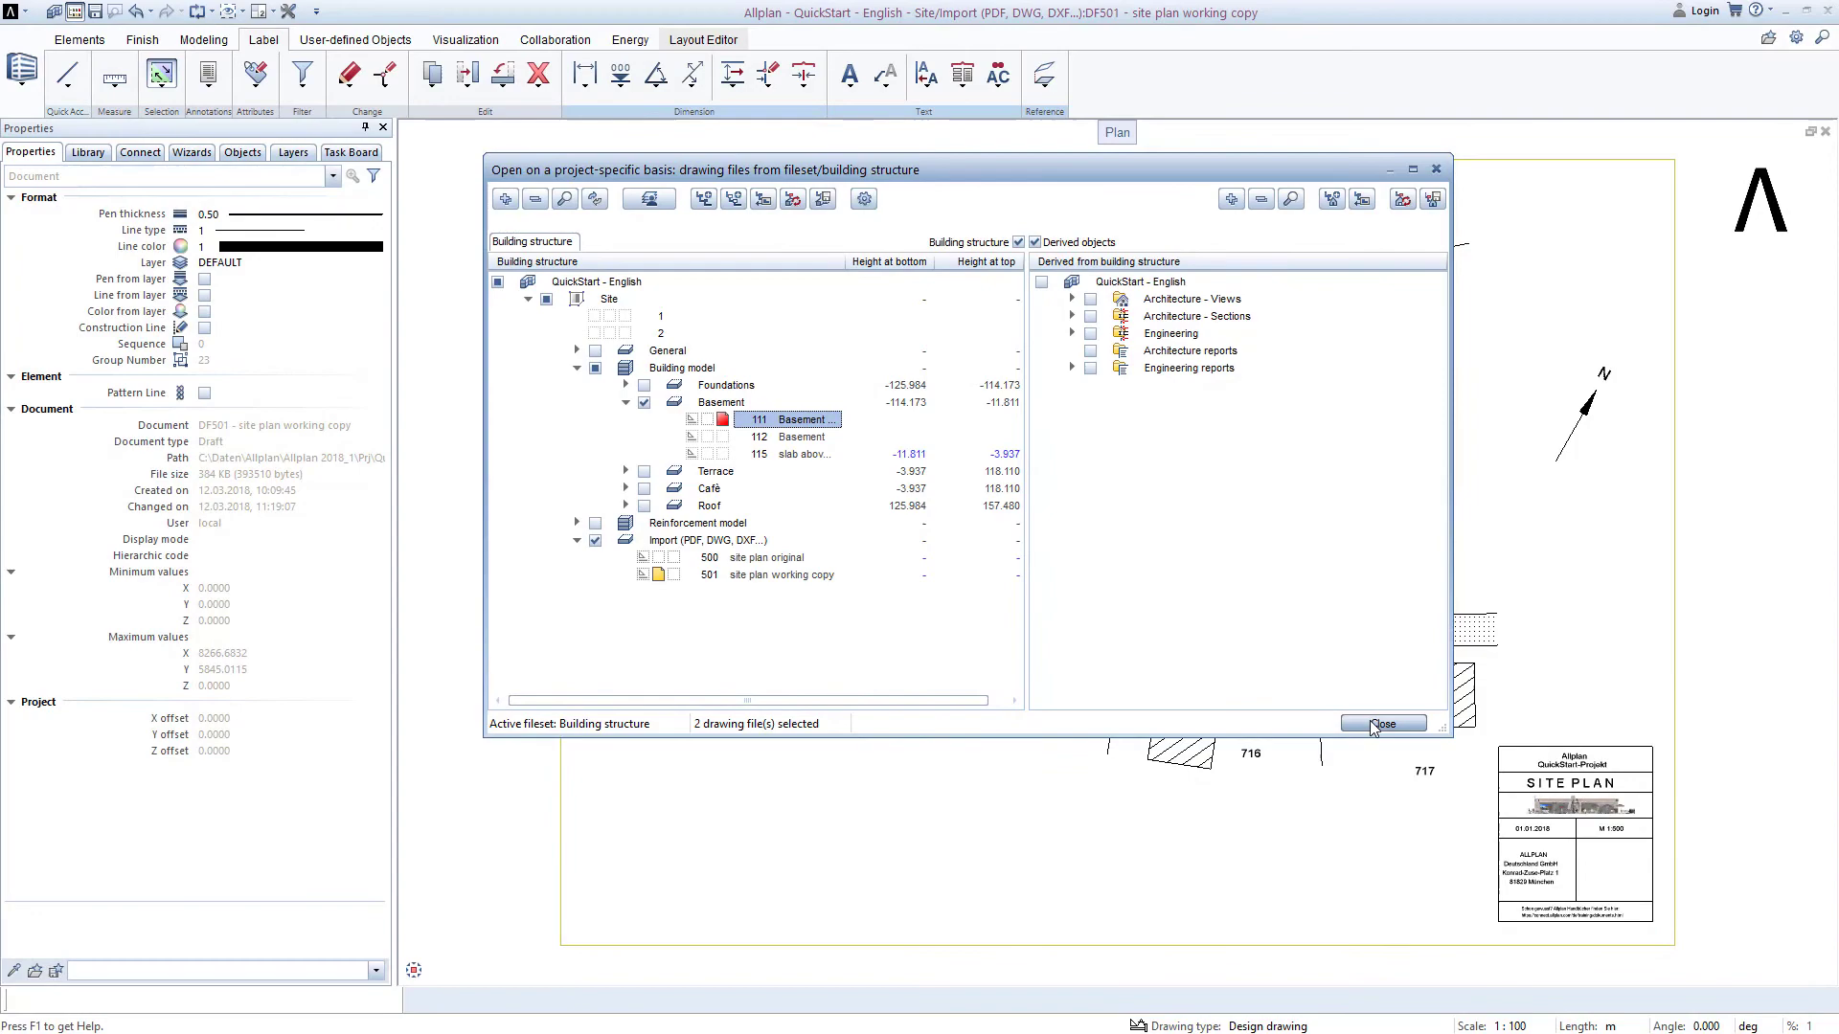
{"action": "left_click", "coordinate": [1382, 723]}
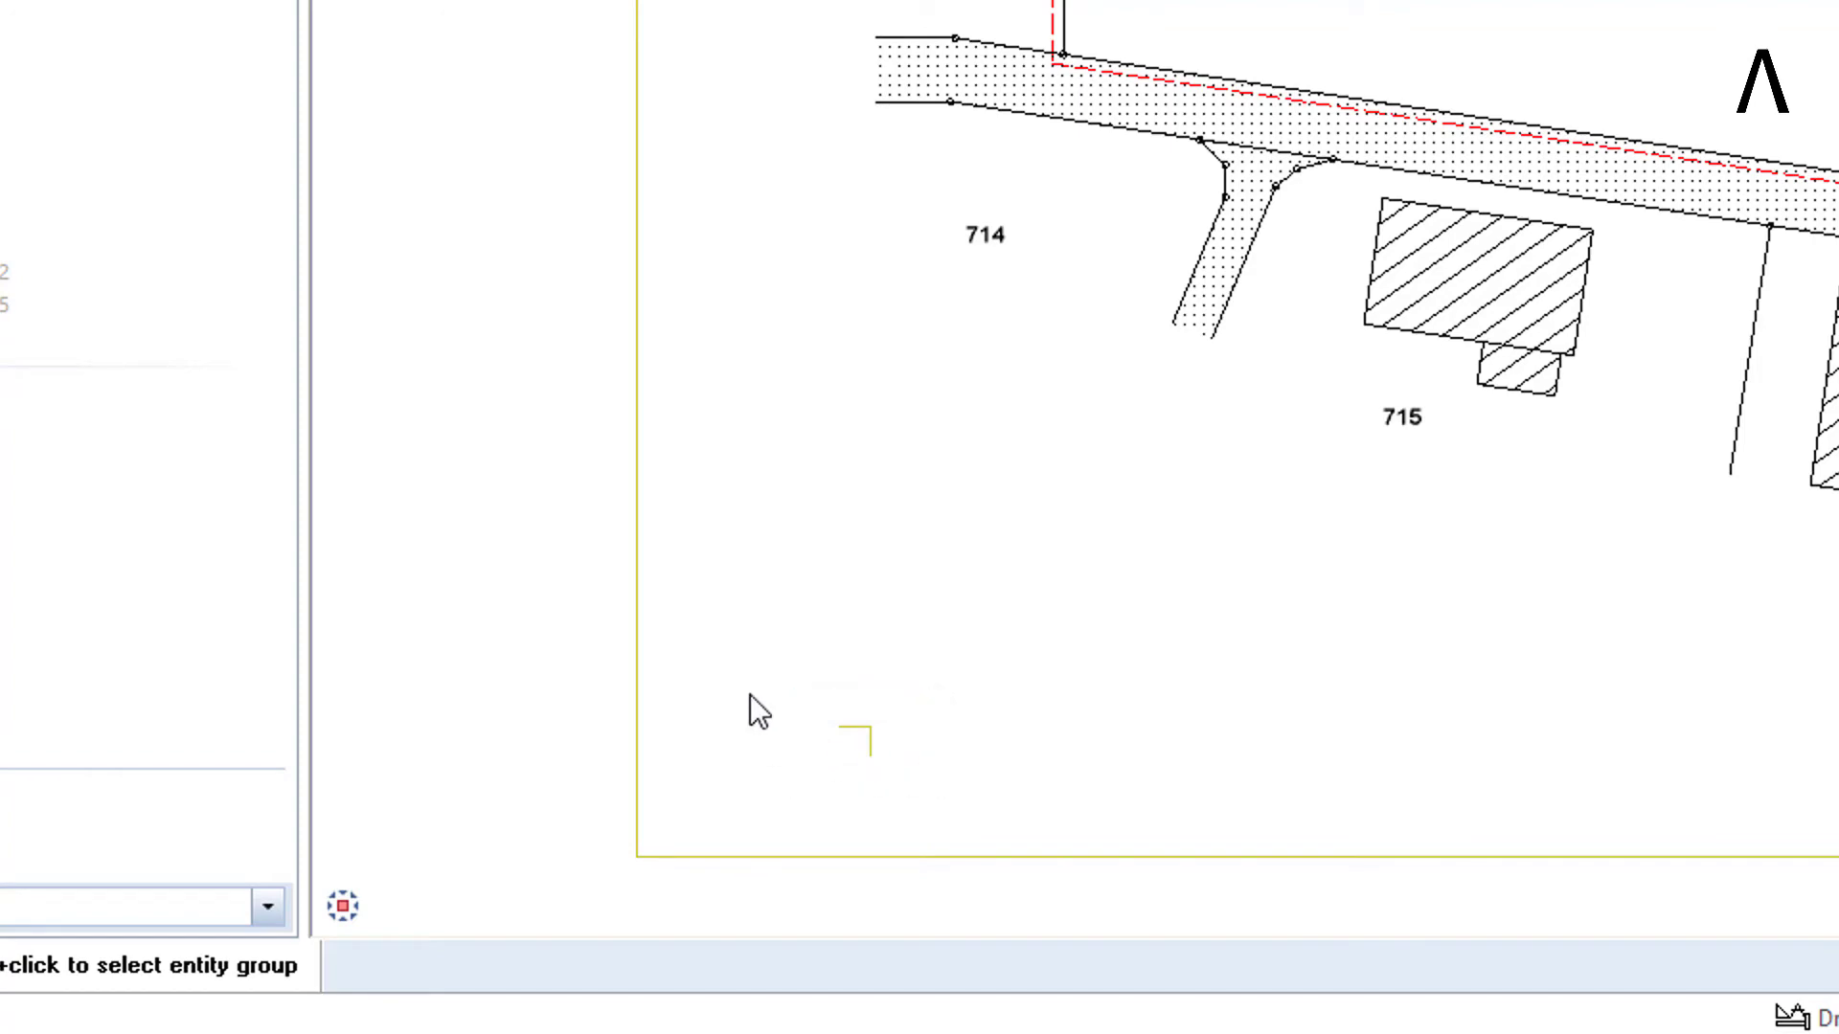
Inspect the properties of the two lines forming the lower-left corner marker, then clear the selection.
{"action": "left_click_drag", "start_coordinate": [749, 693], "coordinate": [928, 783]}
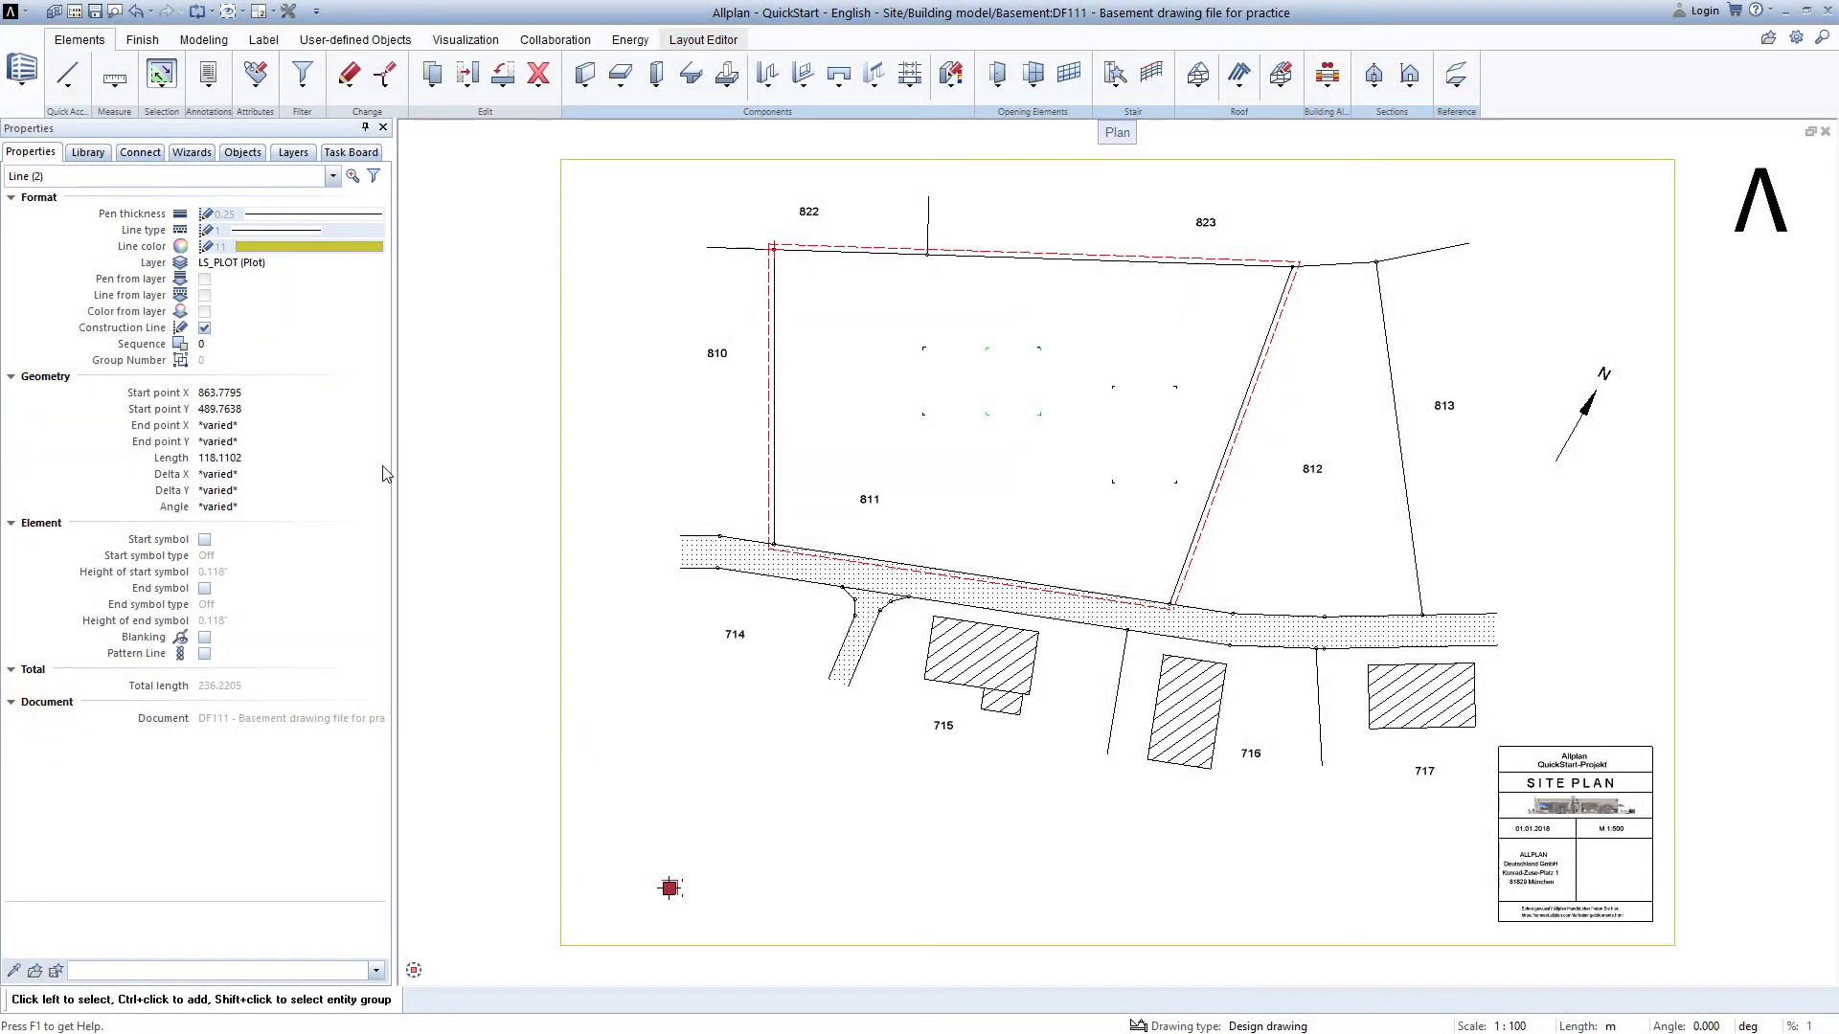
{"action": "left_click", "coordinate": [740, 807]}
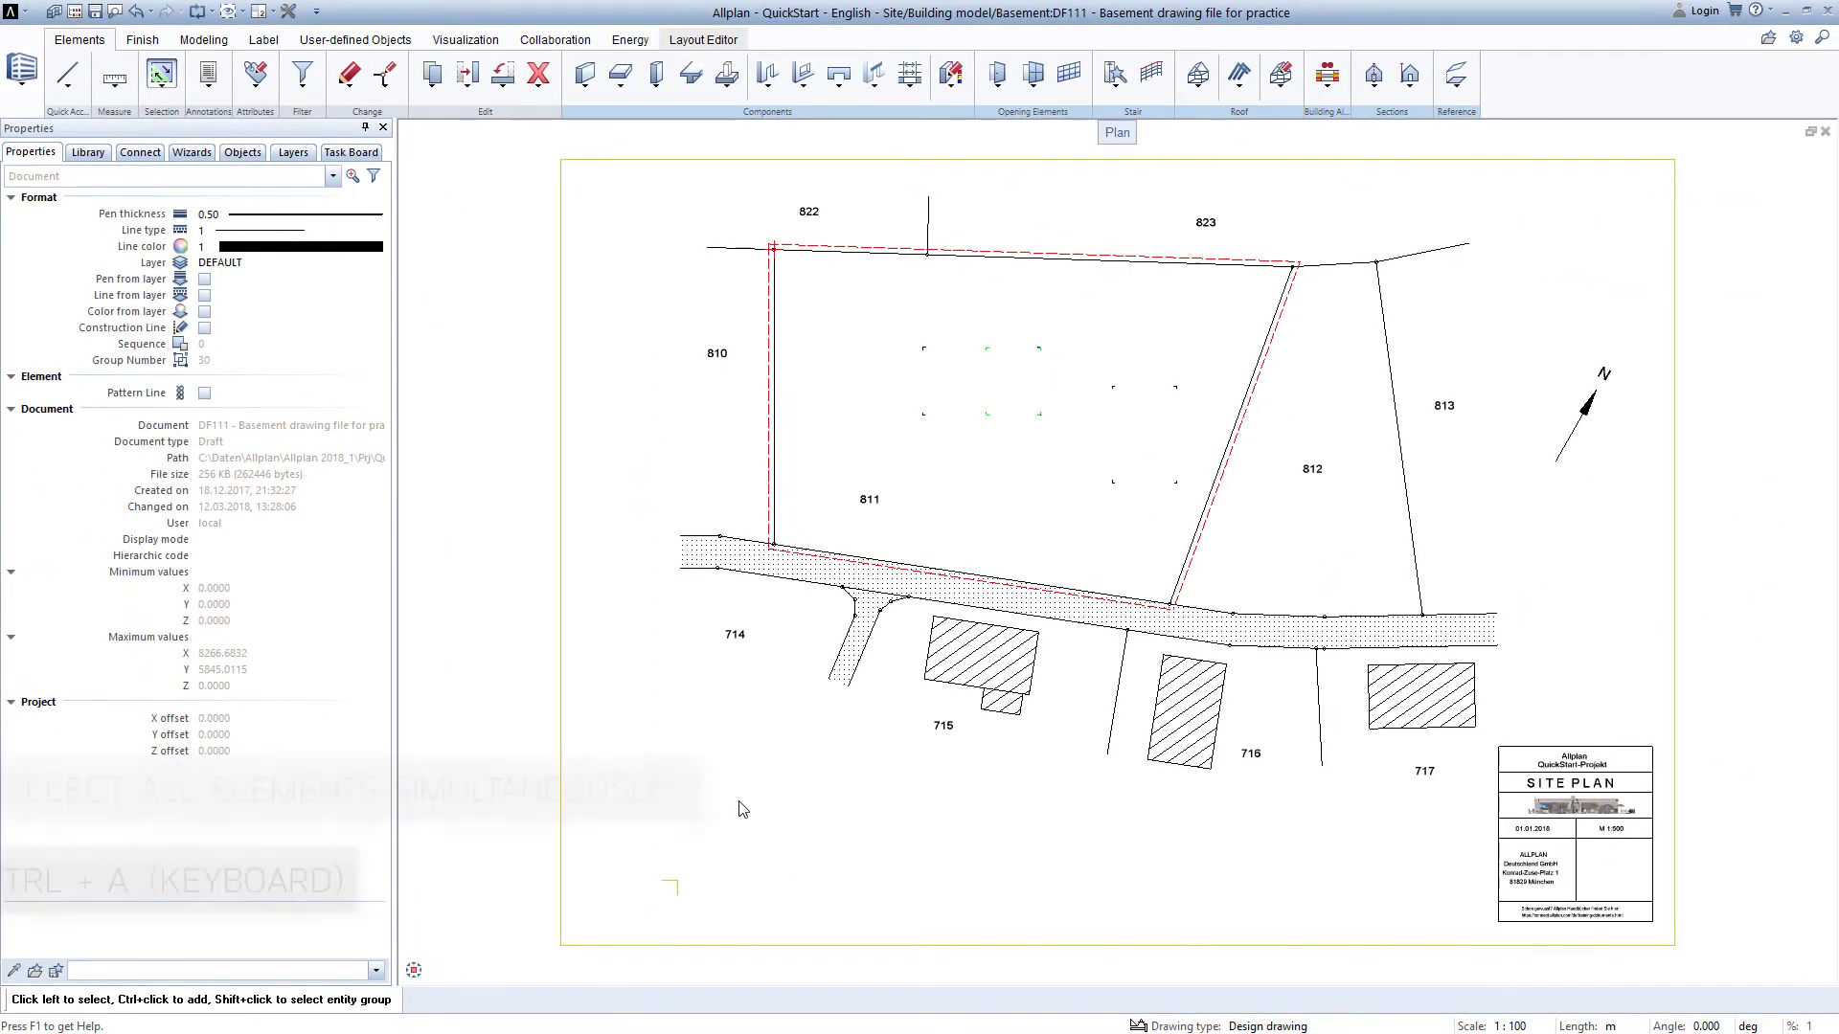
Select all elements of the site plan except the two lines of the lower-left corner marker.
{"action": "key", "text": "ctrl+a"}
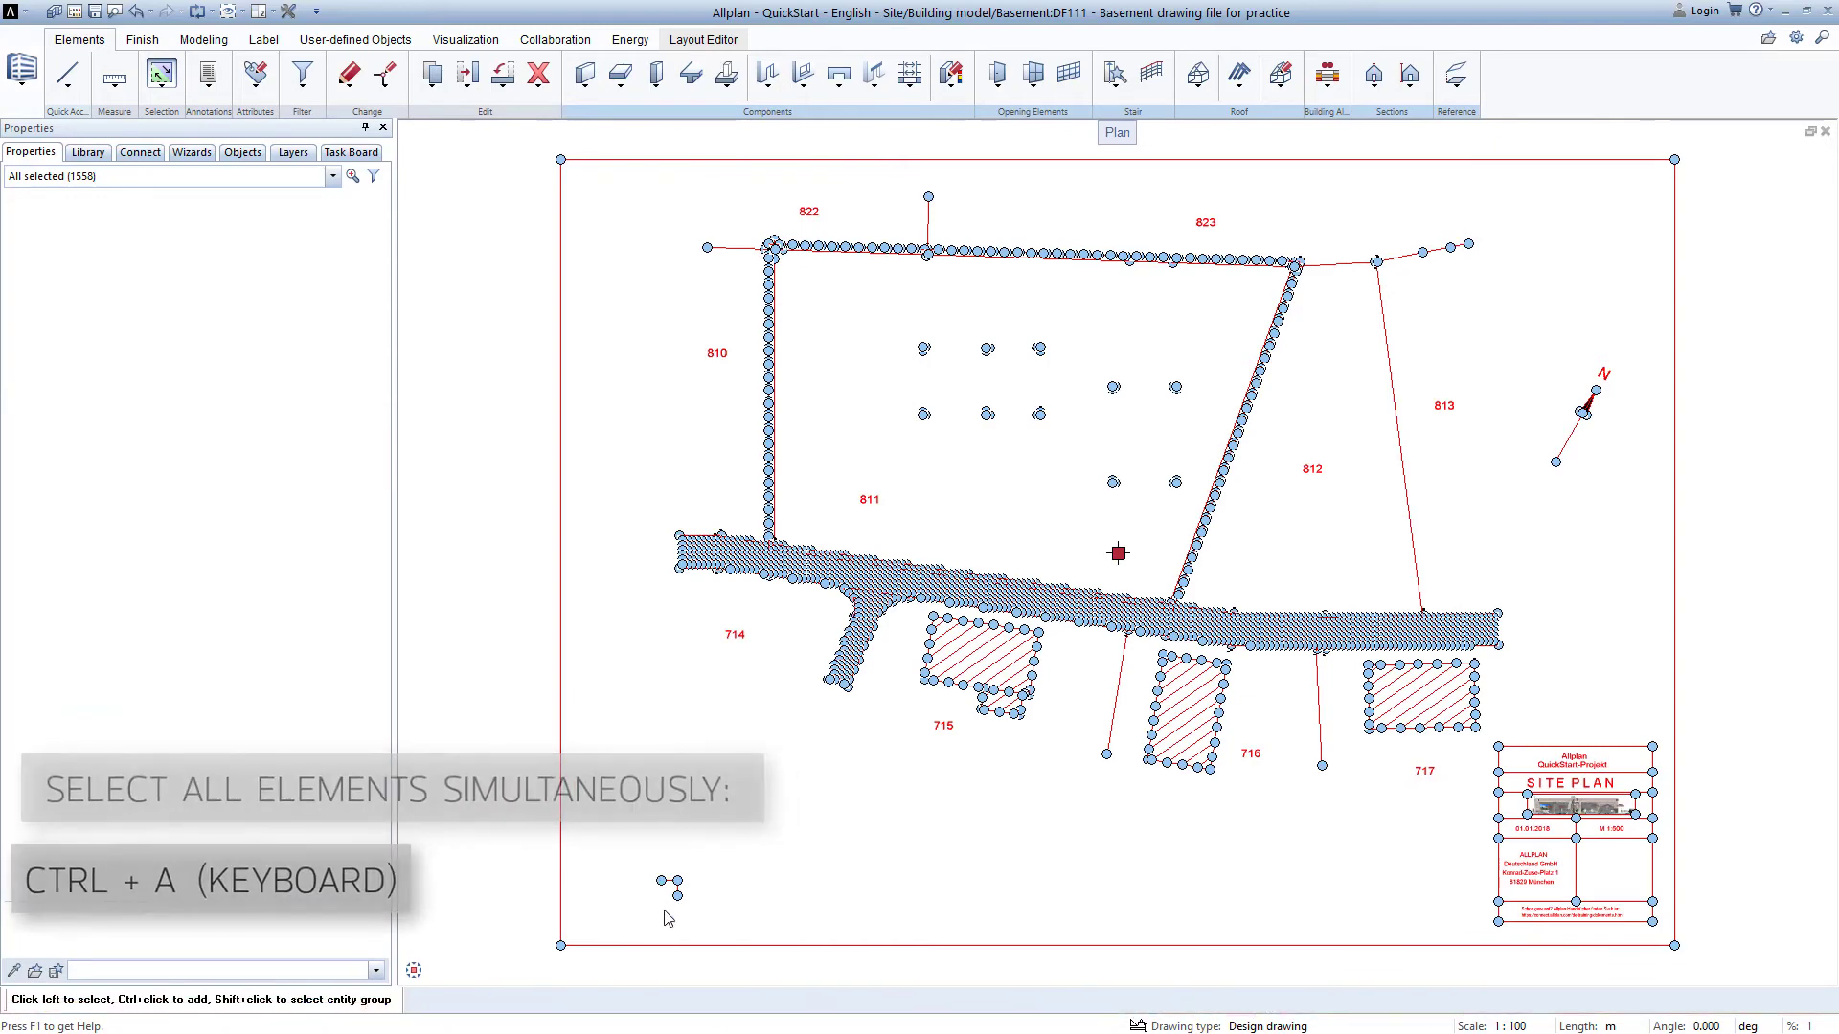
{"action": "scroll", "coordinate": [668, 918], "scroll_direction": "up", "scroll_amount": 4}
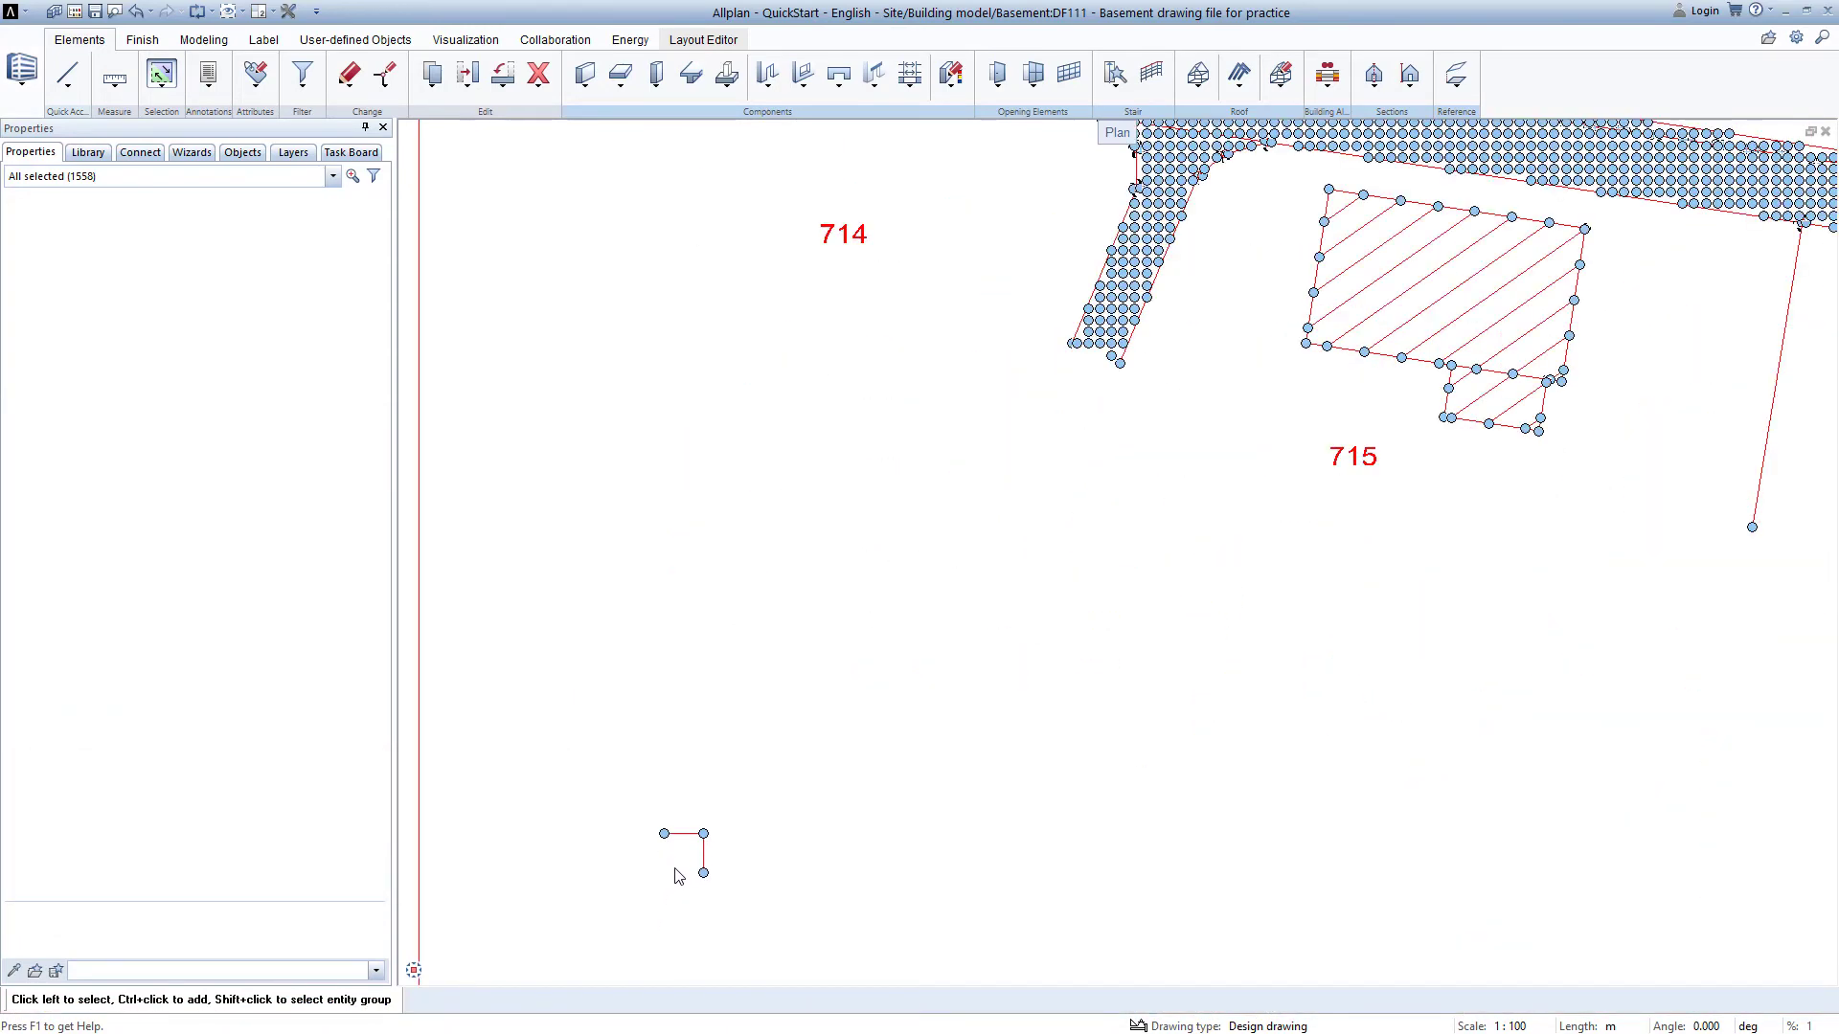
{"action": "scroll", "coordinate": [675, 876], "scroll_direction": "up", "scroll_amount": 5}
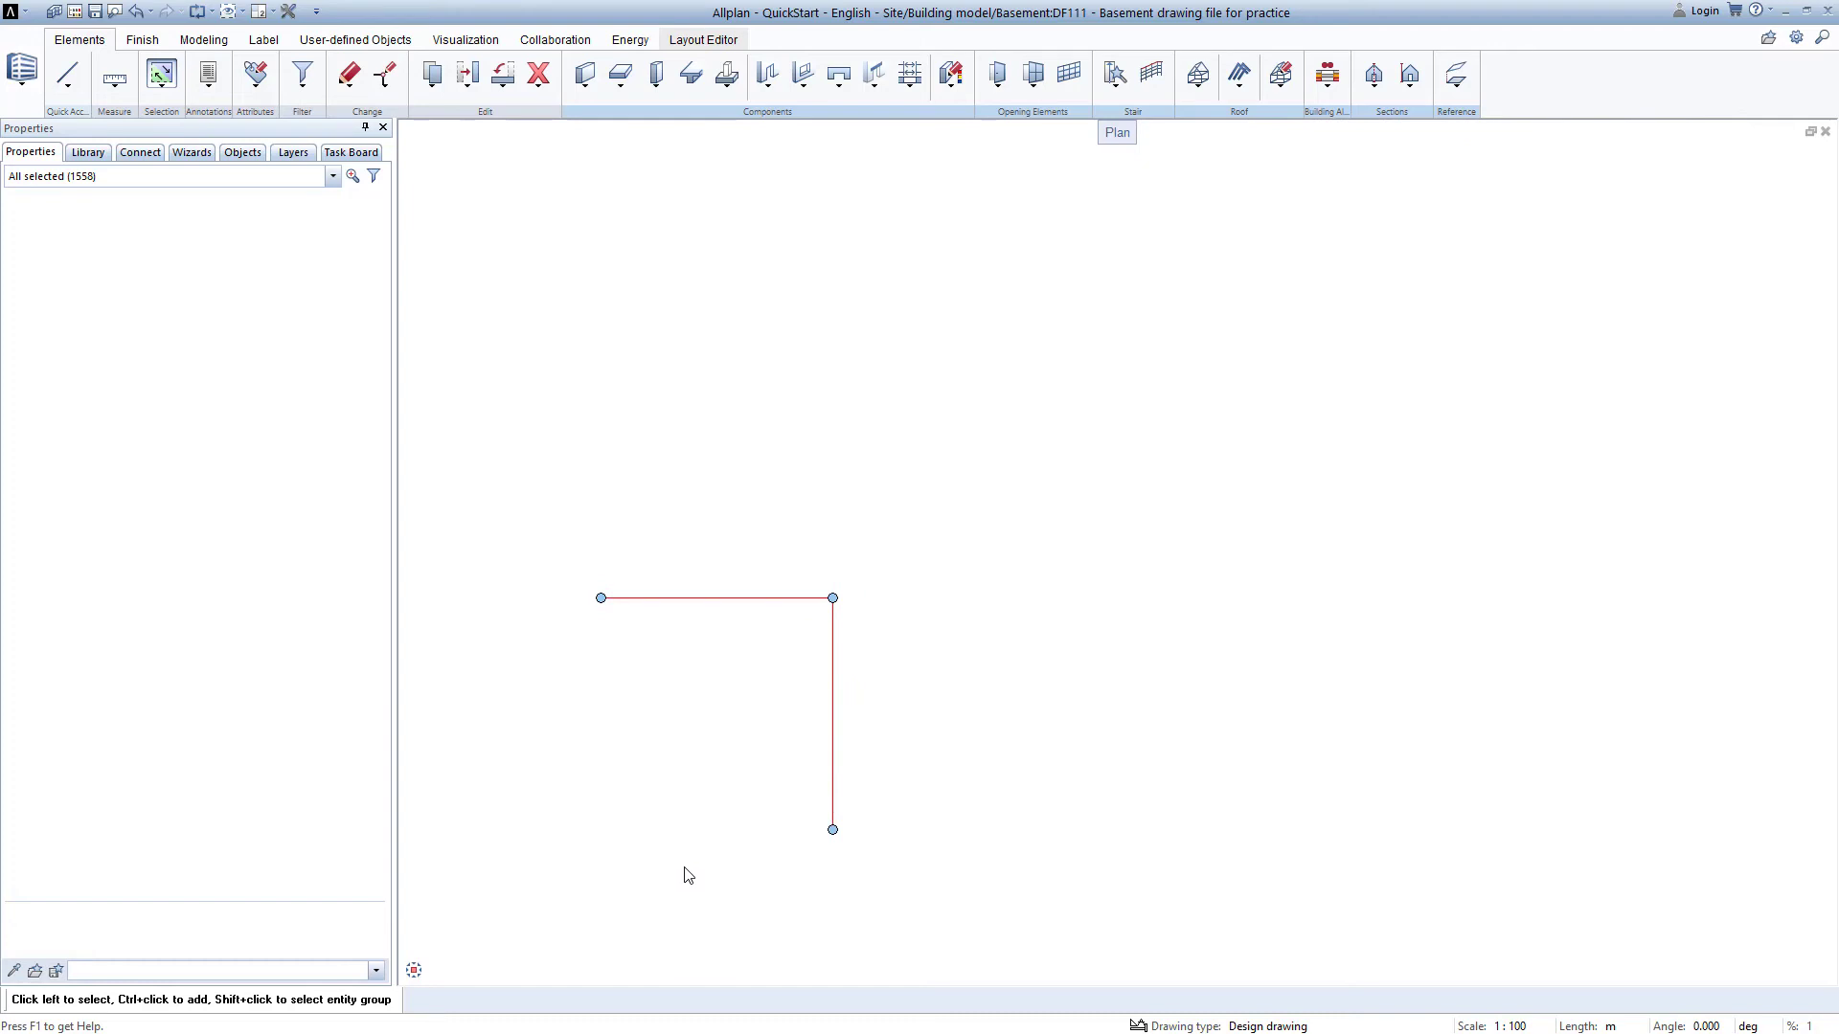
{"action": "left_click", "coordinate": [728, 598], "text": "ctrl"}
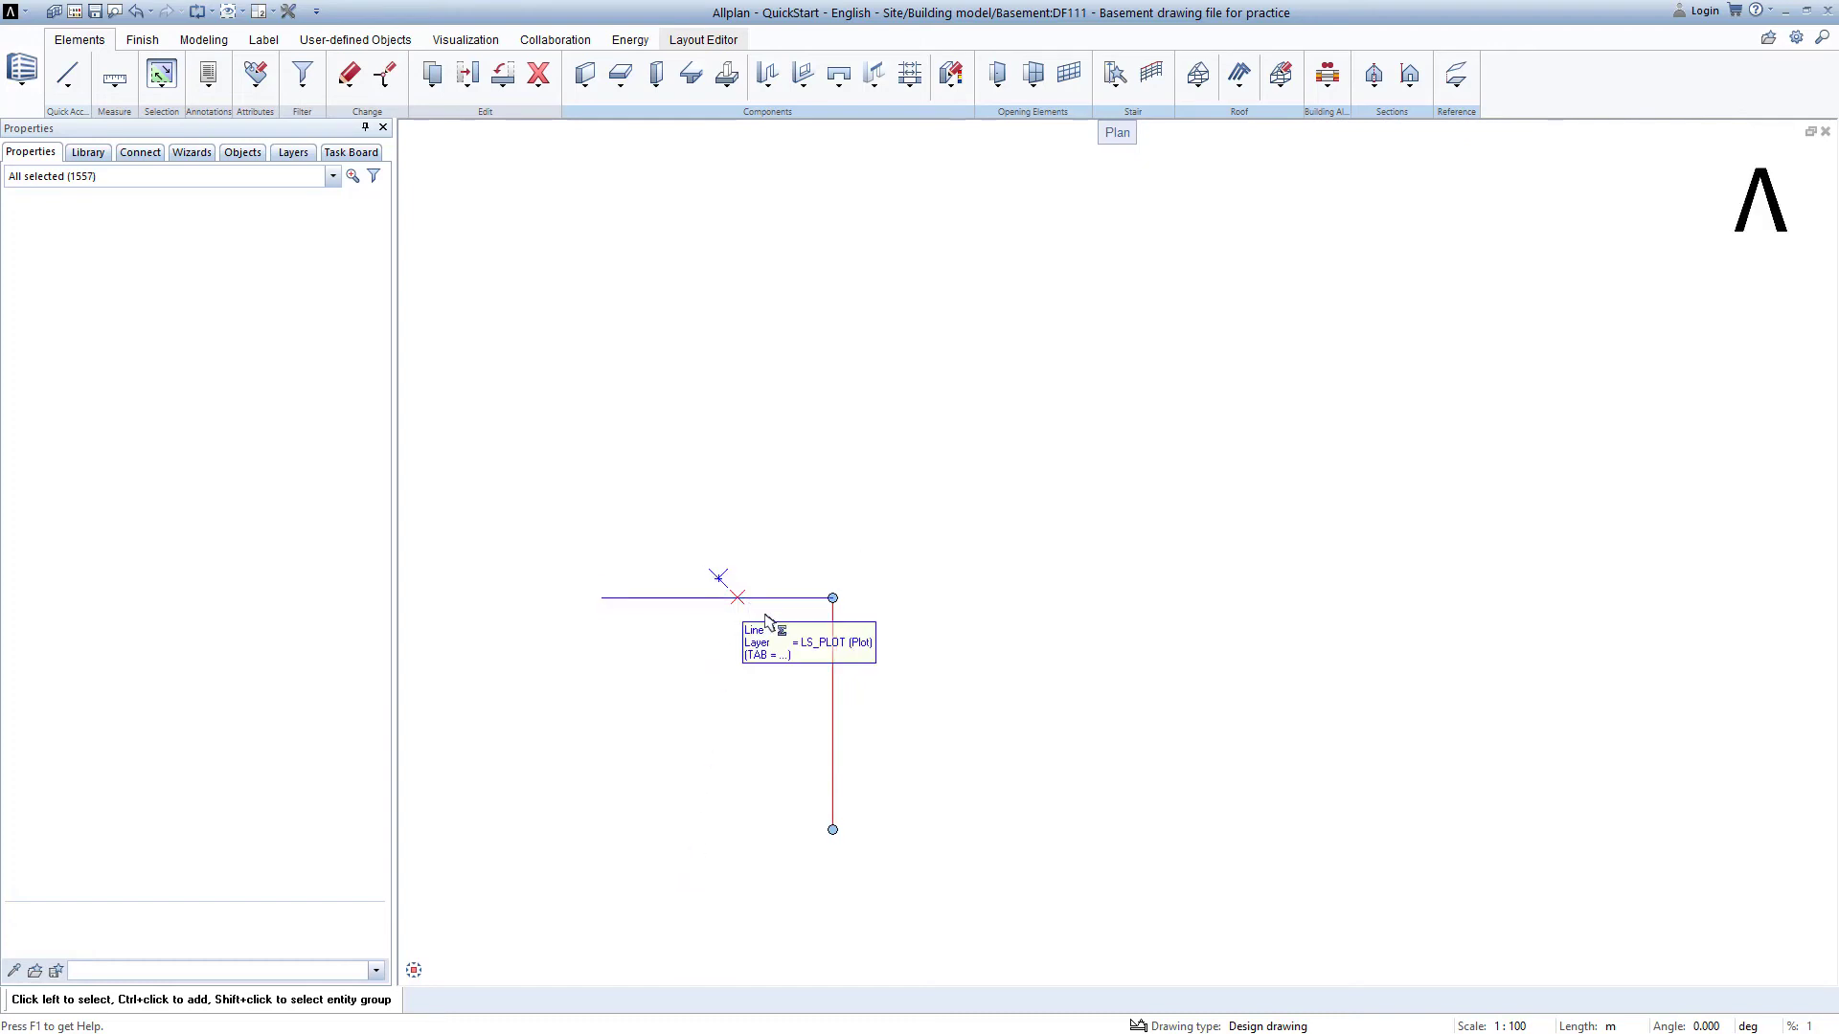
{"action": "left_click", "coordinate": [833, 699], "text": "ctrl"}
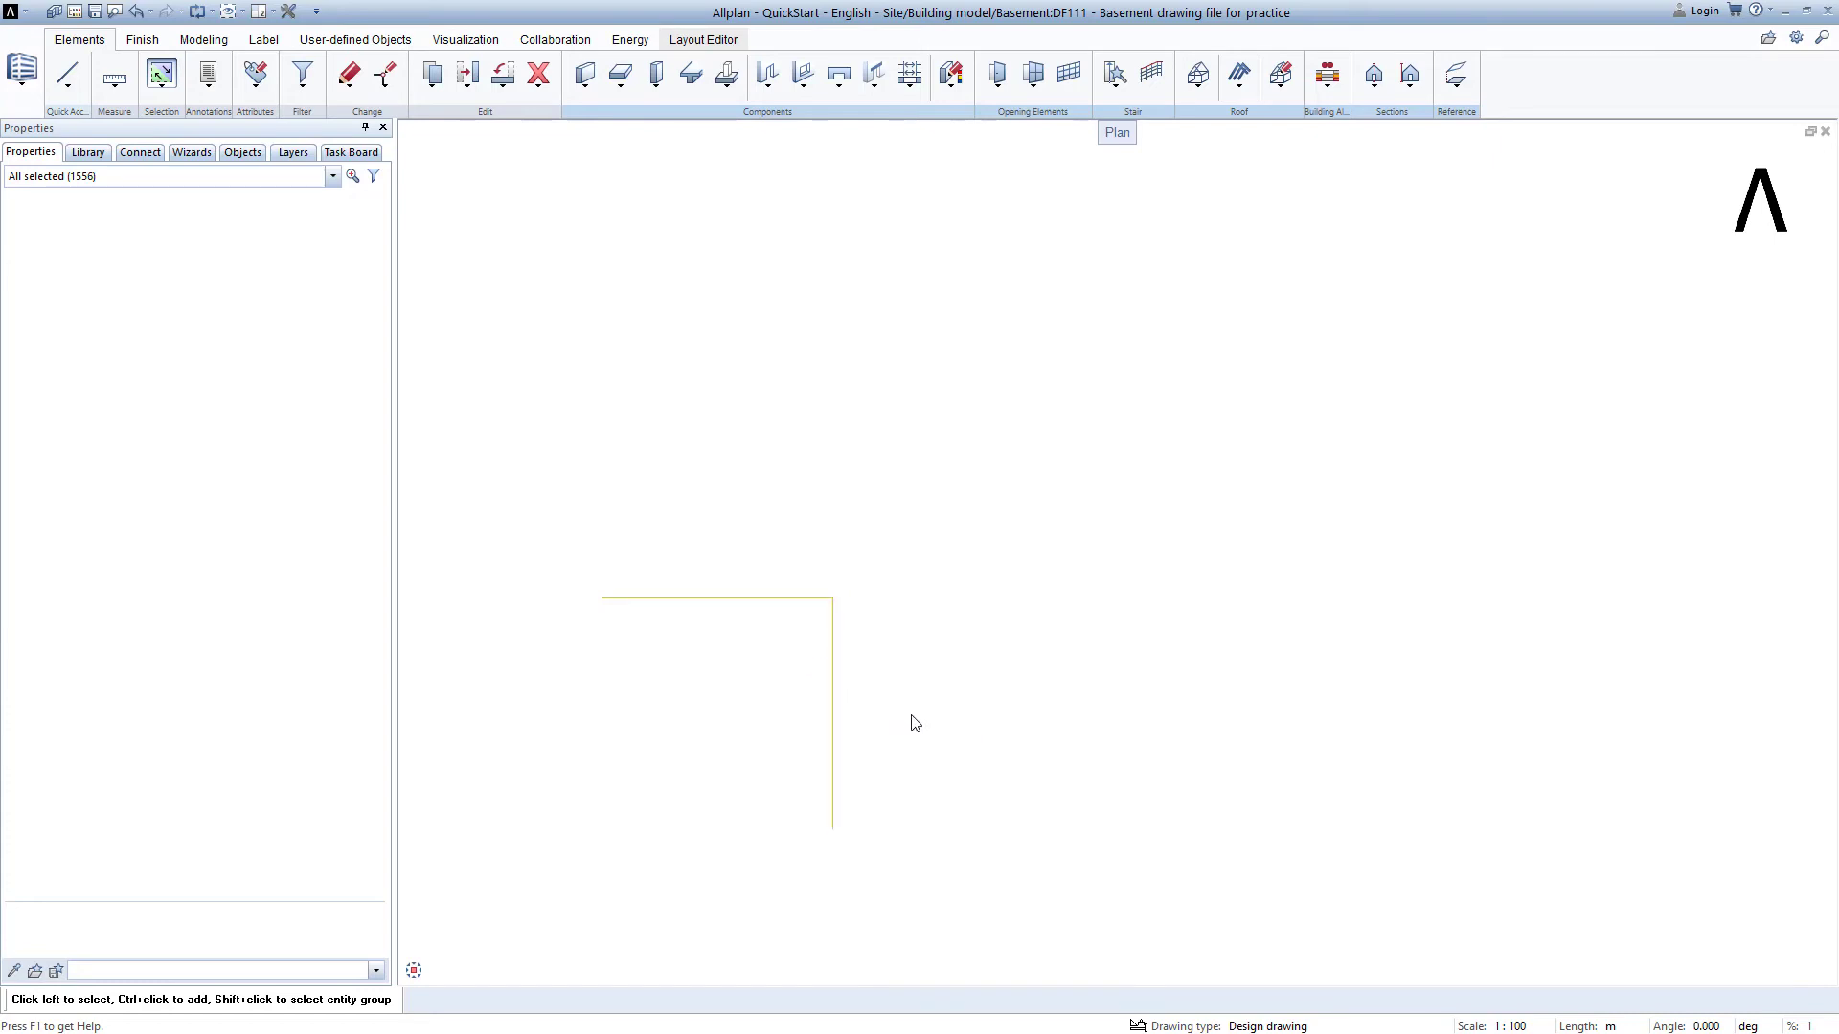
{"action": "middle_click", "coordinate": [912, 715]}
{"action": "middle_click", "coordinate": [913, 715]}
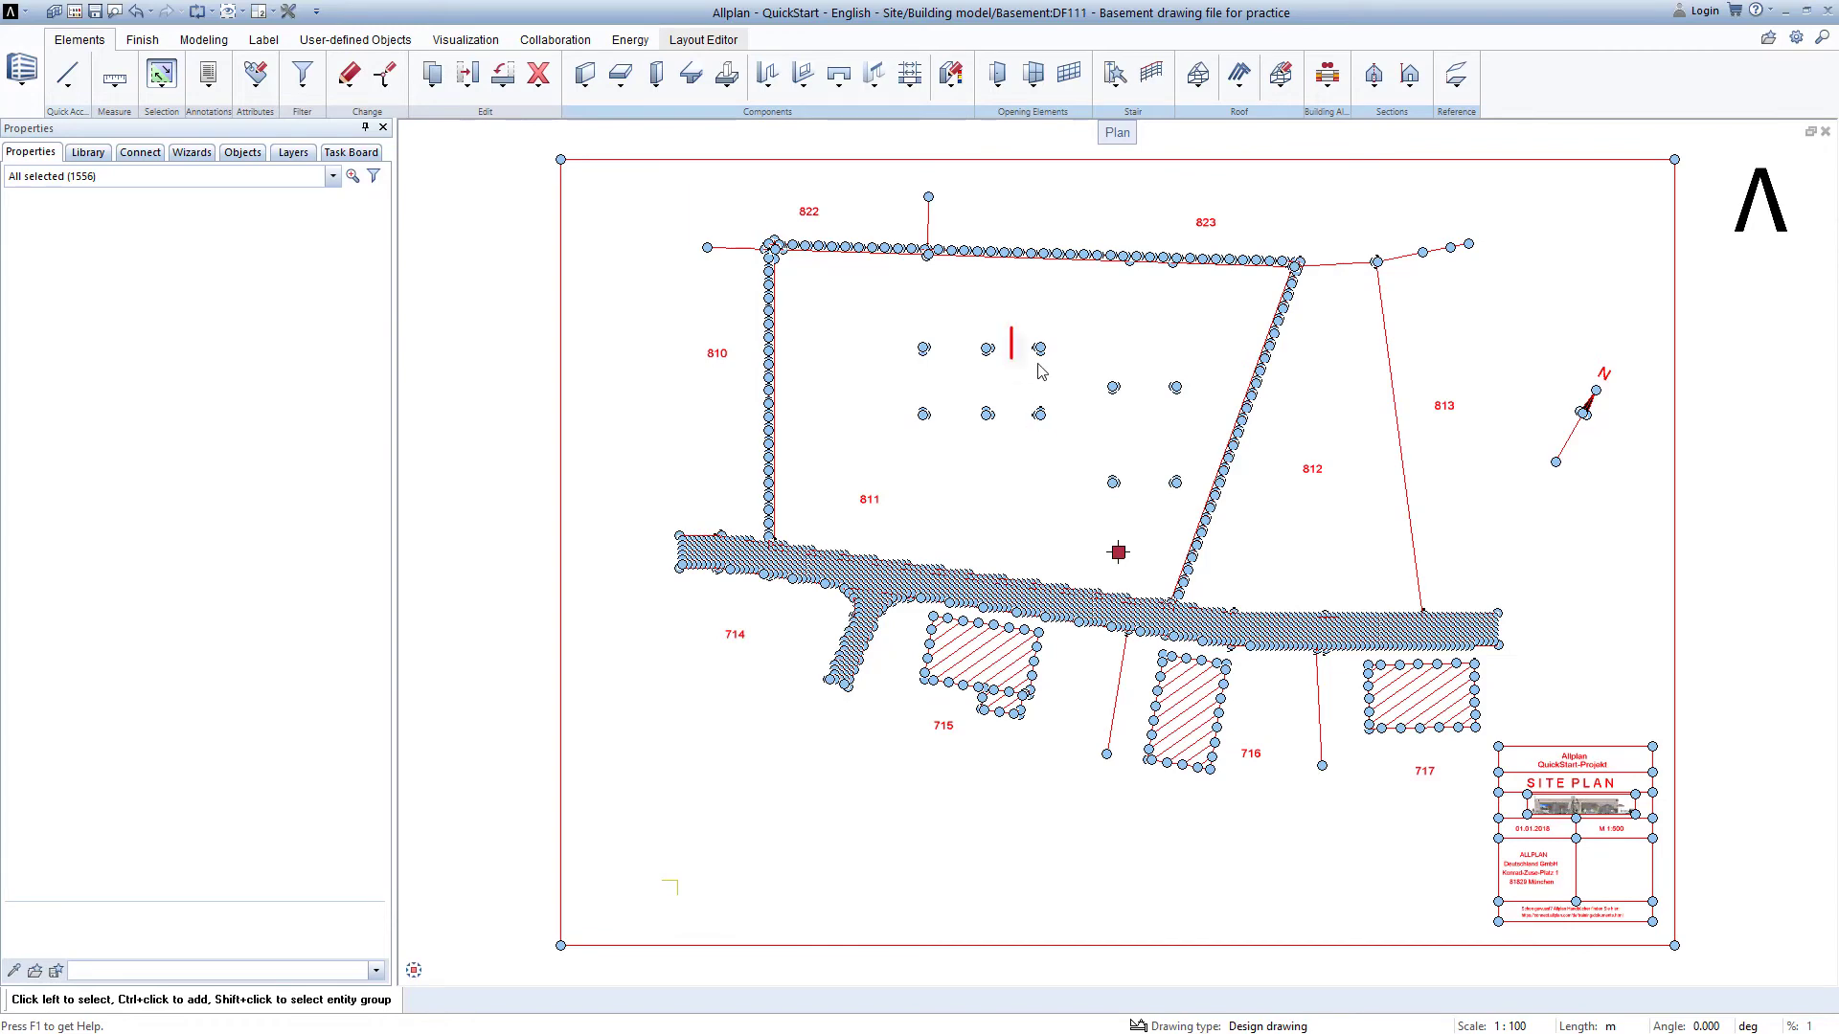
Move the selected site plan from its corner marker point near the trees onto the basement's corner marker point, then deselect everything.
{"action": "mouse_move", "coordinate": [1040, 371]}
{"action": "scroll", "coordinate": [1029, 354], "scroll_direction": "up", "scroll_amount": 5}
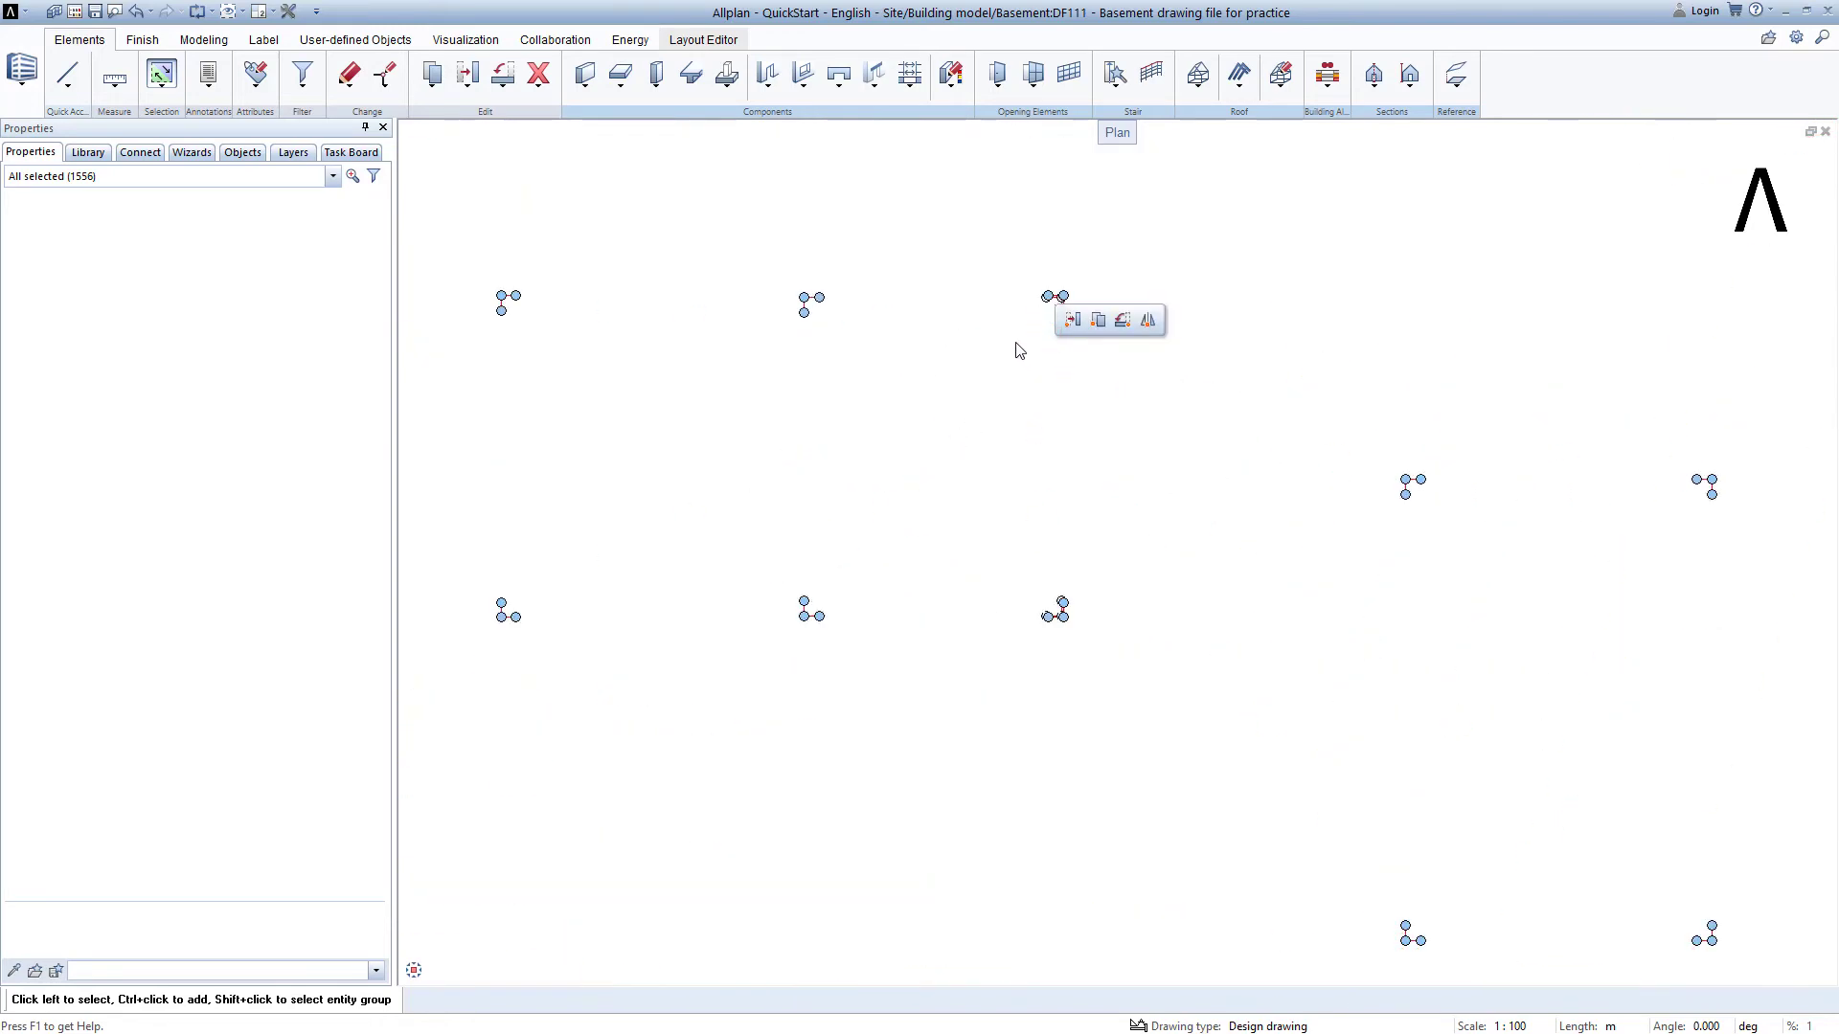
{"action": "scroll", "coordinate": [1044, 331], "scroll_direction": "up", "scroll_amount": 5}
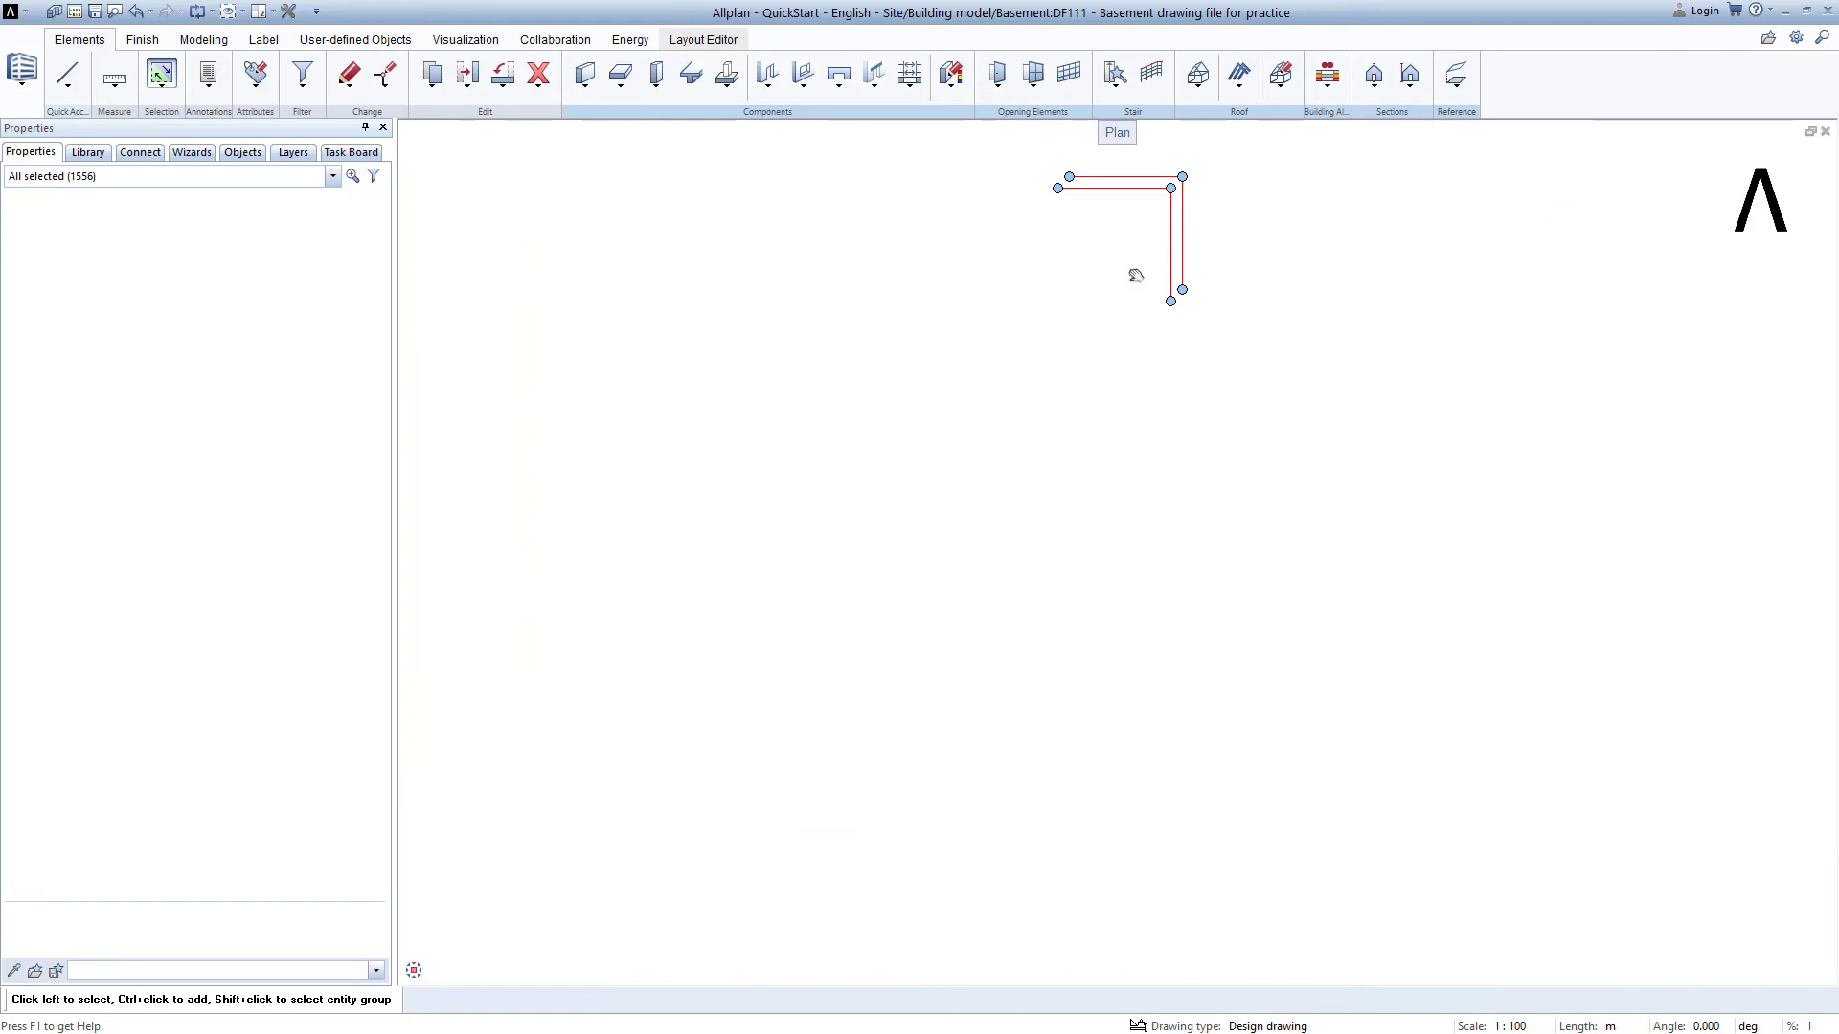
{"action": "middle_click_drag", "start_coordinate": [1136, 276], "coordinate": [992, 517]}
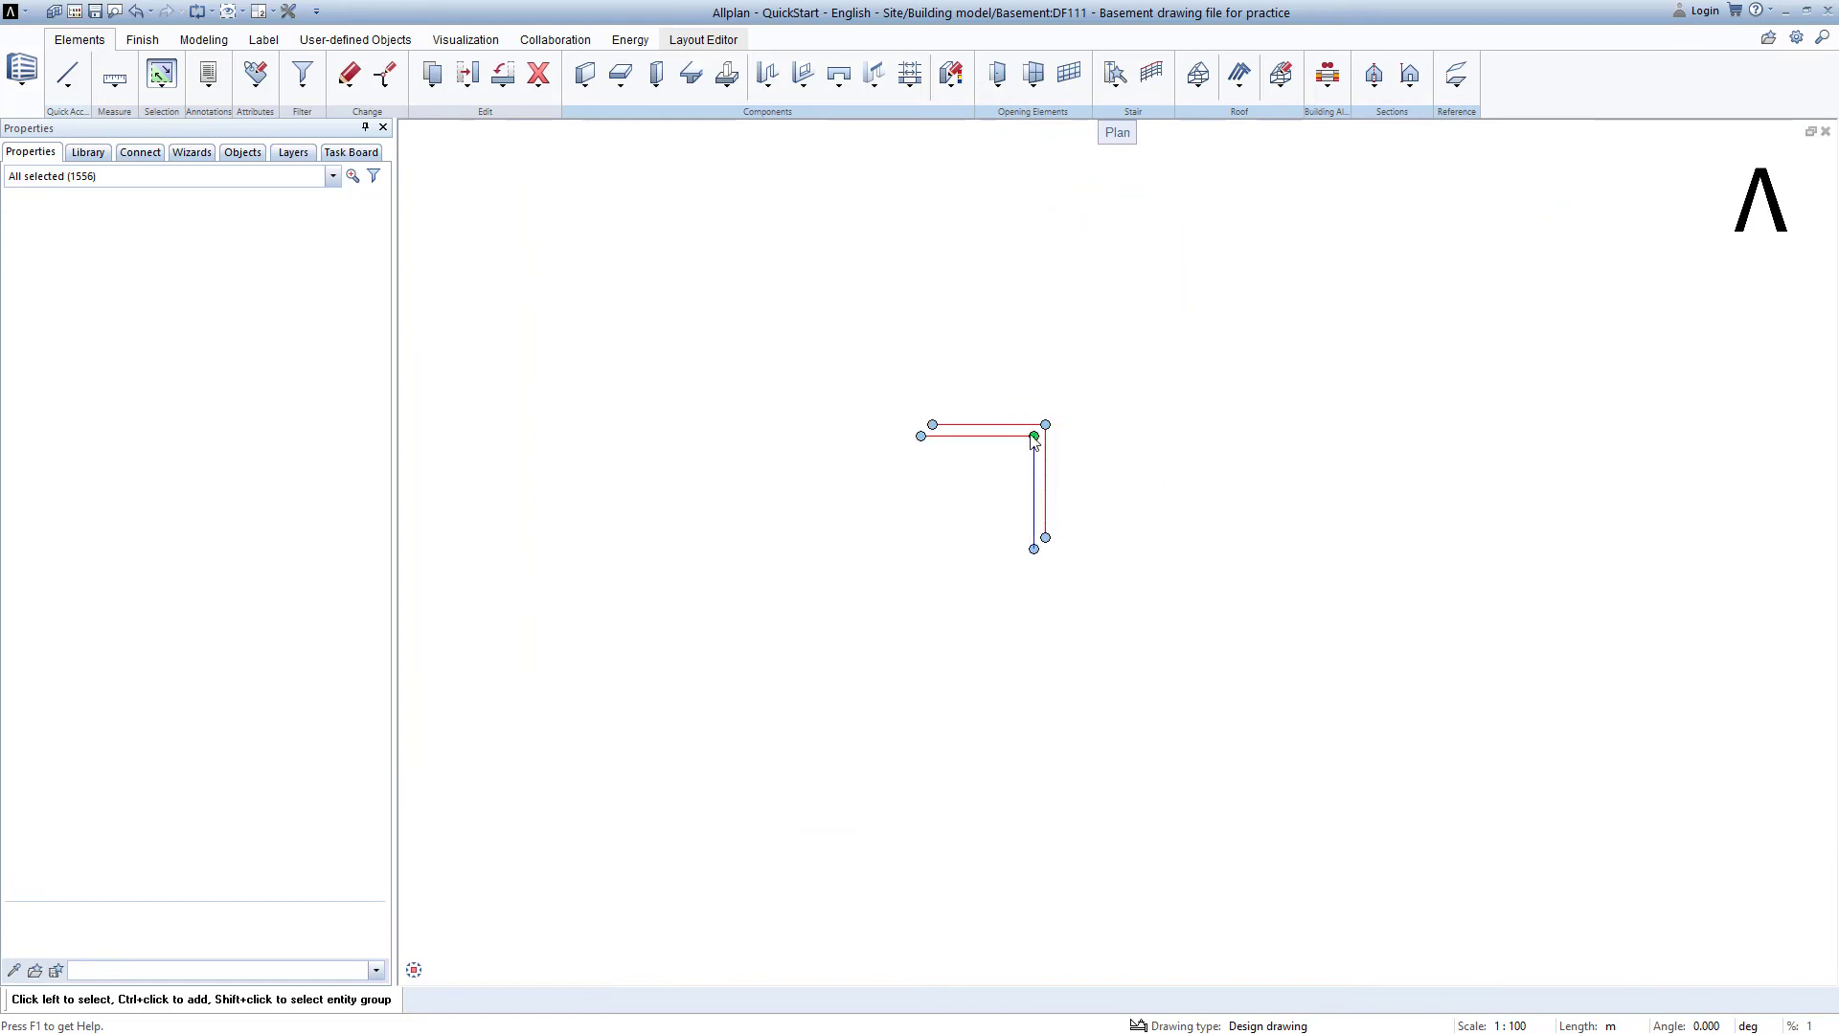
{"action": "mouse_move", "coordinate": [1034, 440]}
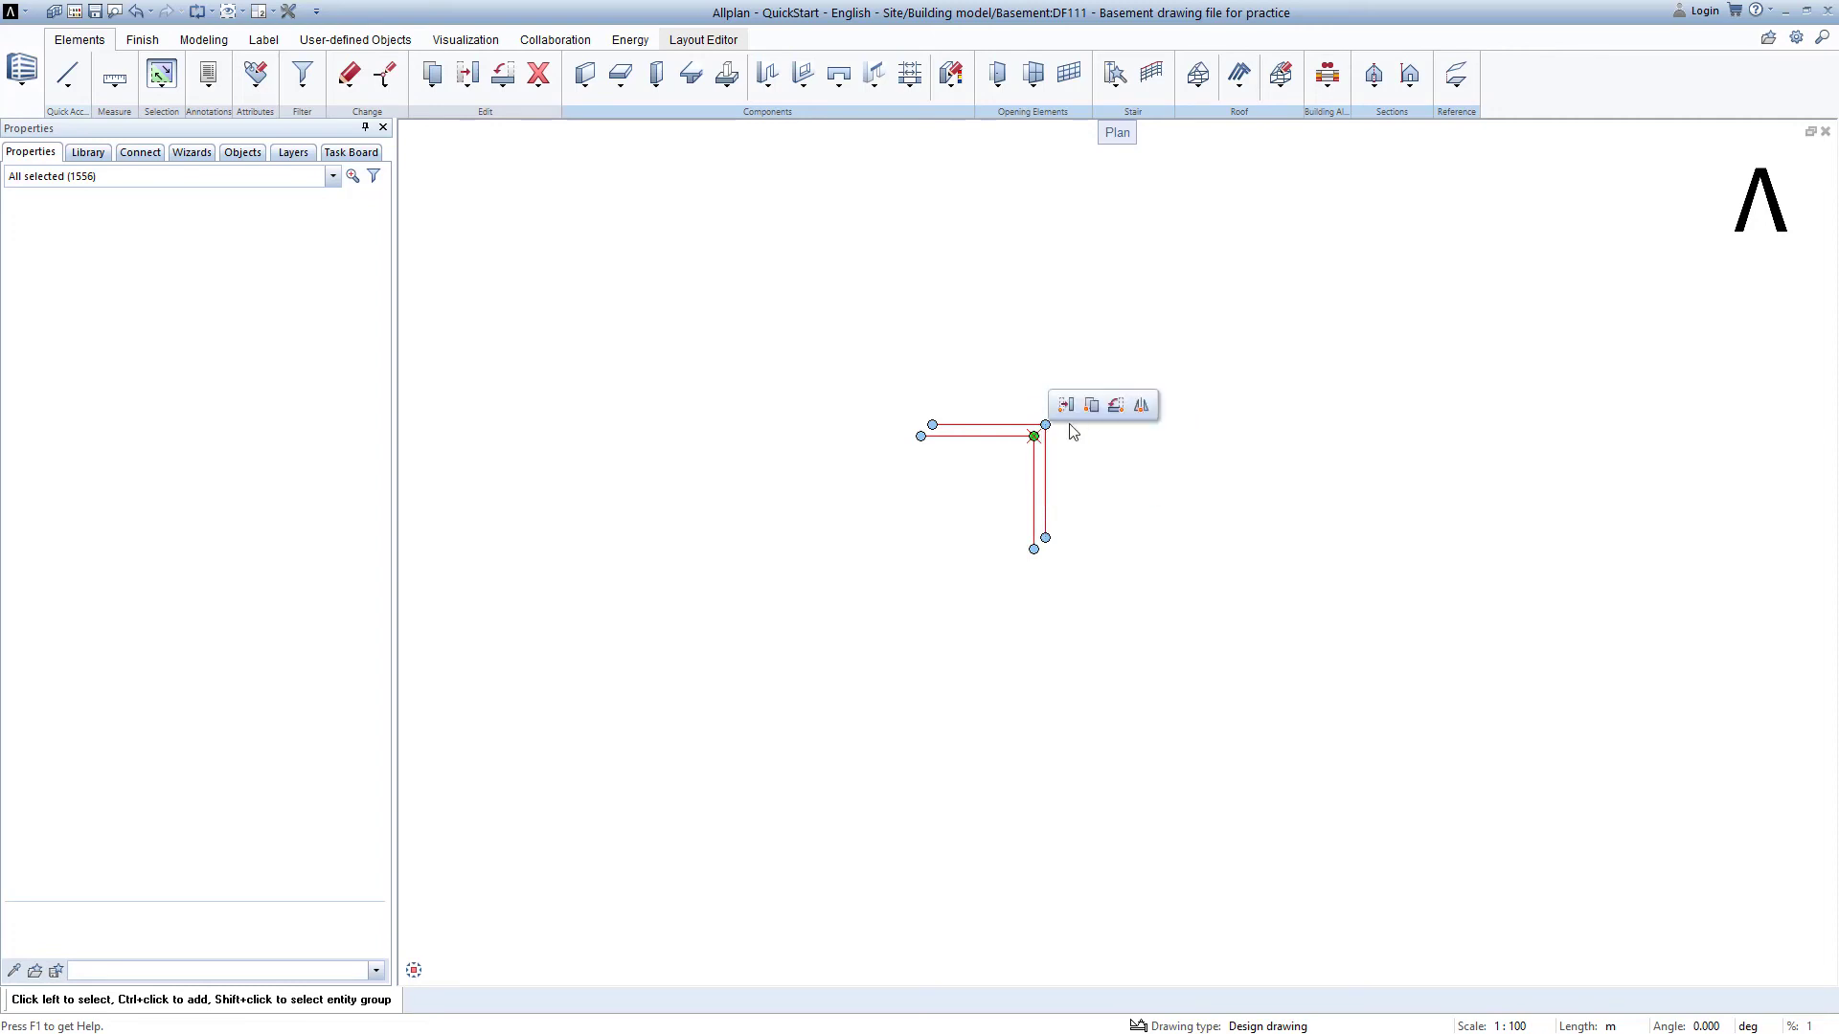
{"action": "key", "text": "Escape"}
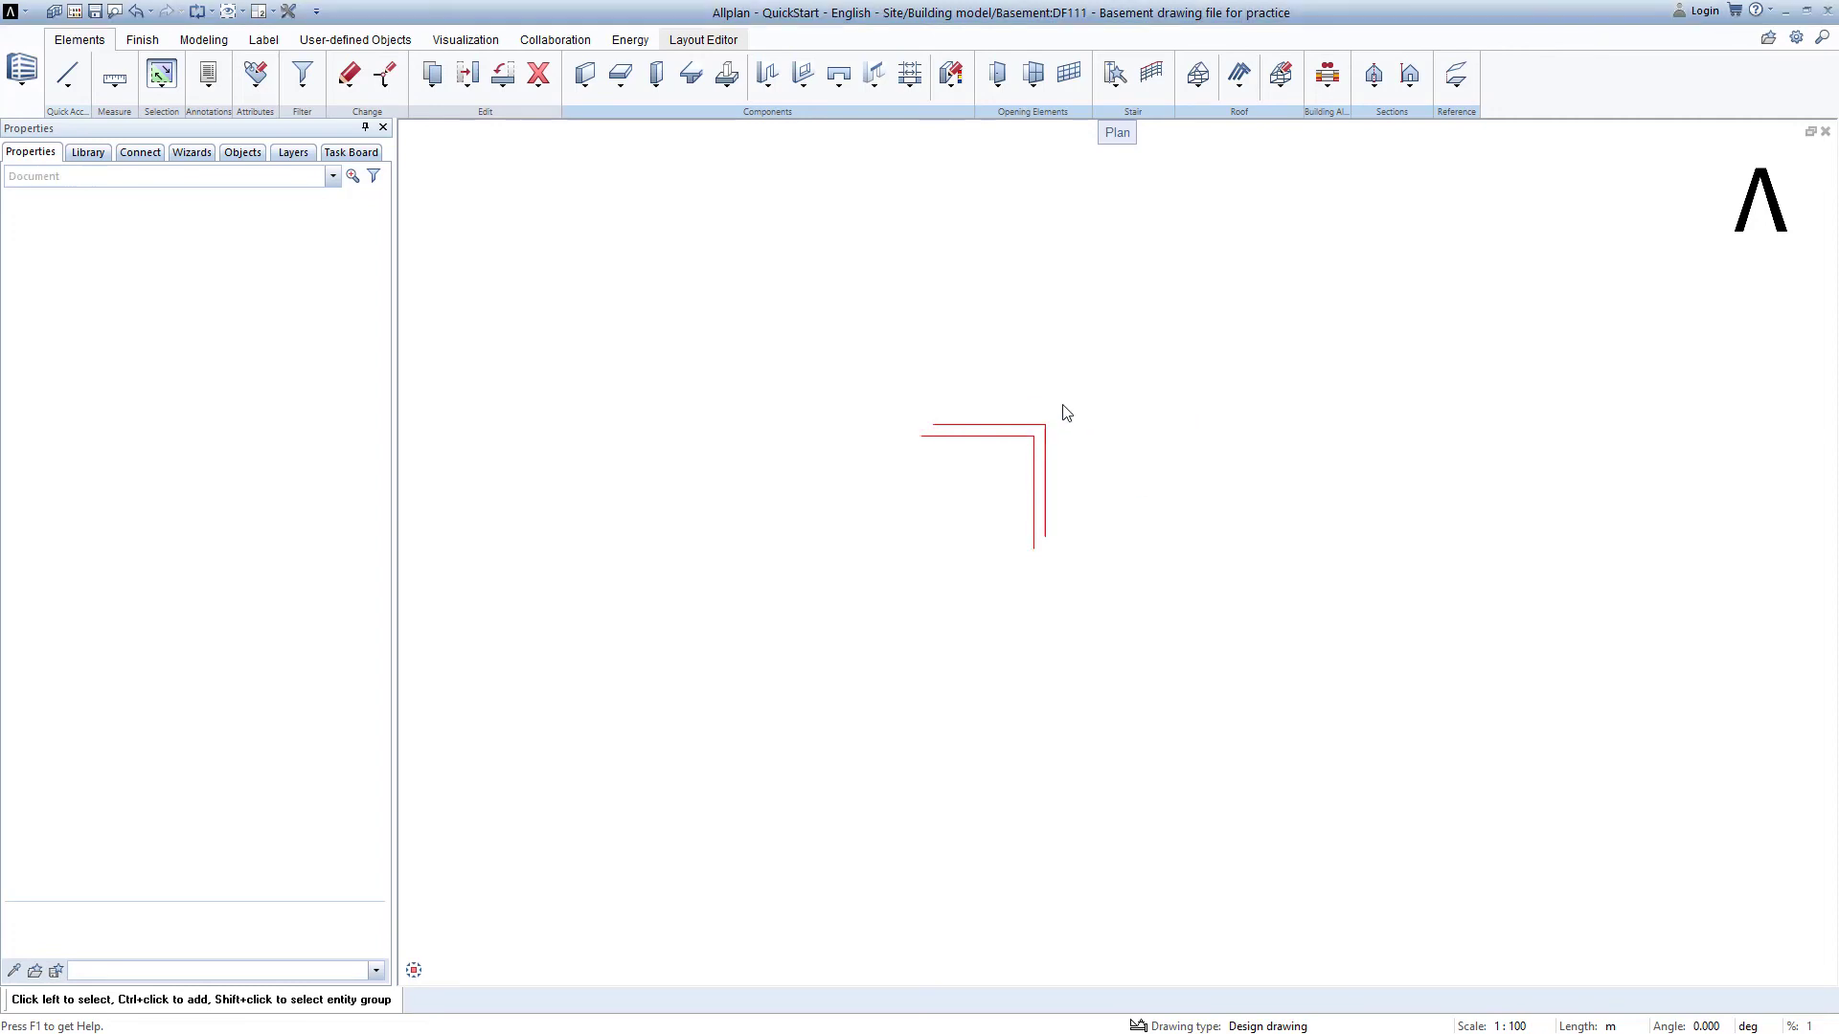
{"action": "left_click", "coordinate": [1033, 436]}
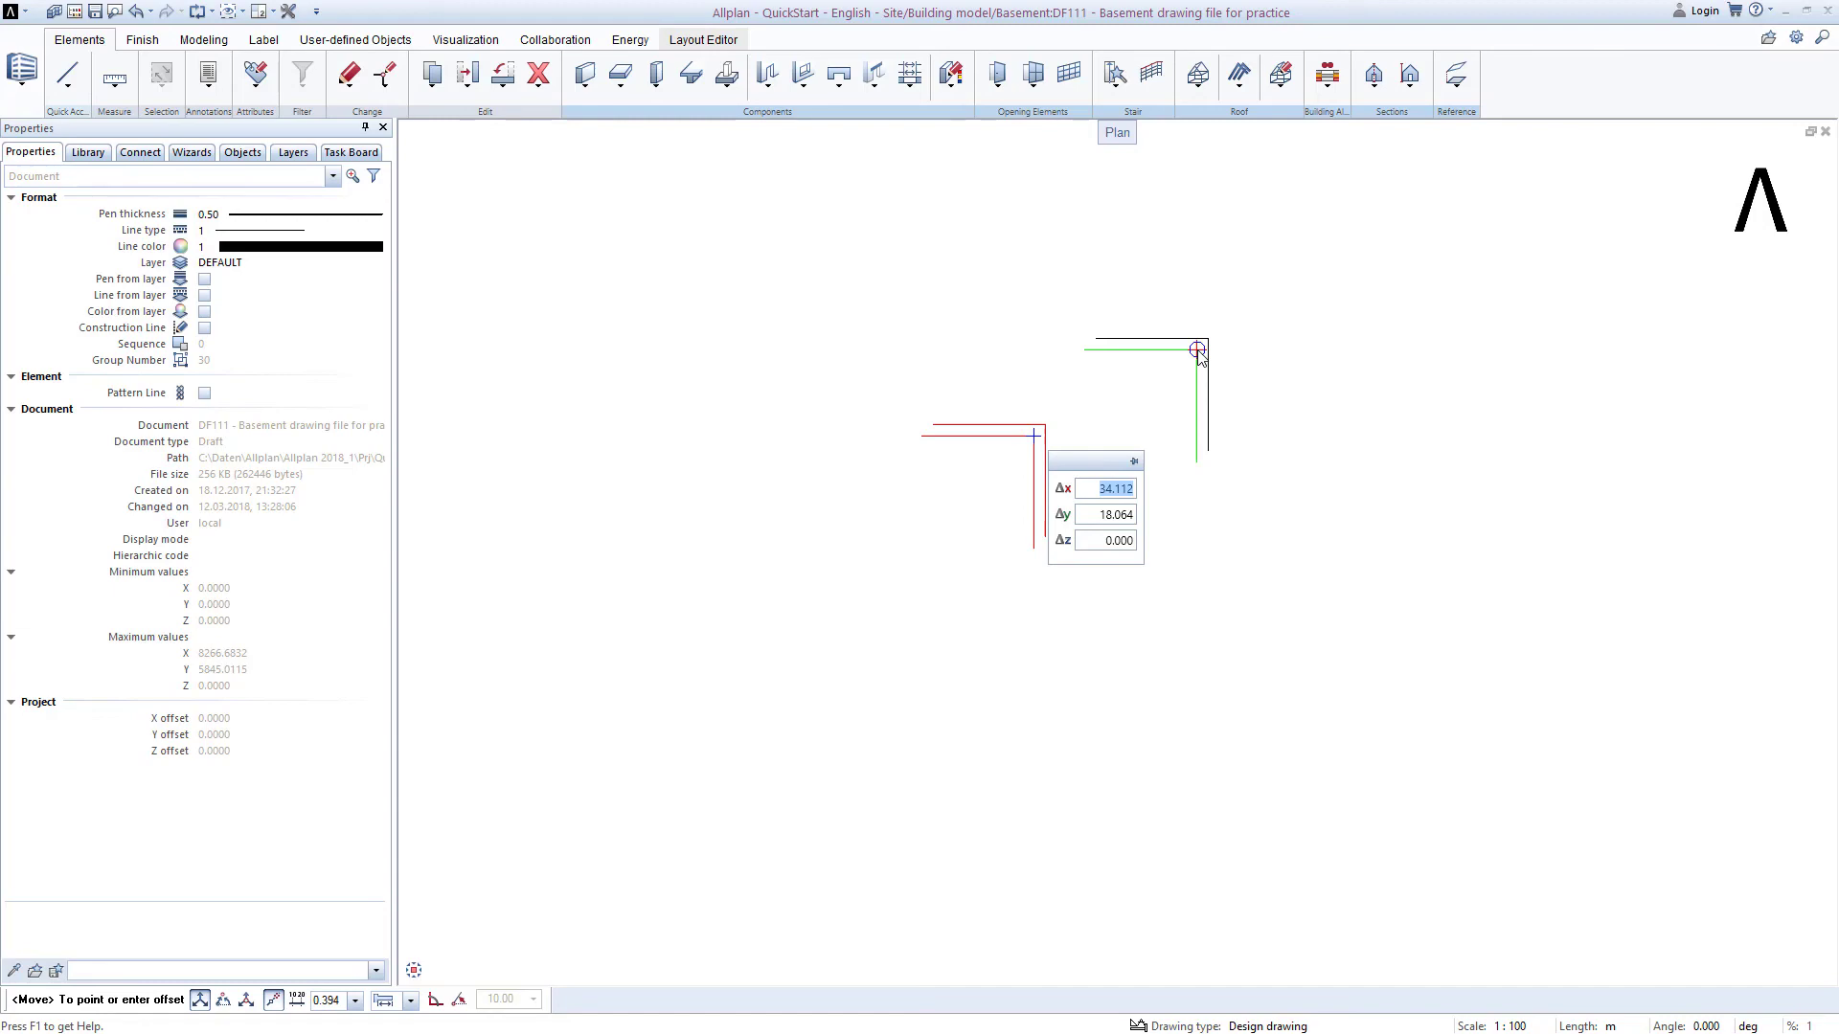
{"action": "scroll", "coordinate": [963, 623], "scroll_direction": "down", "scroll_amount": 5}
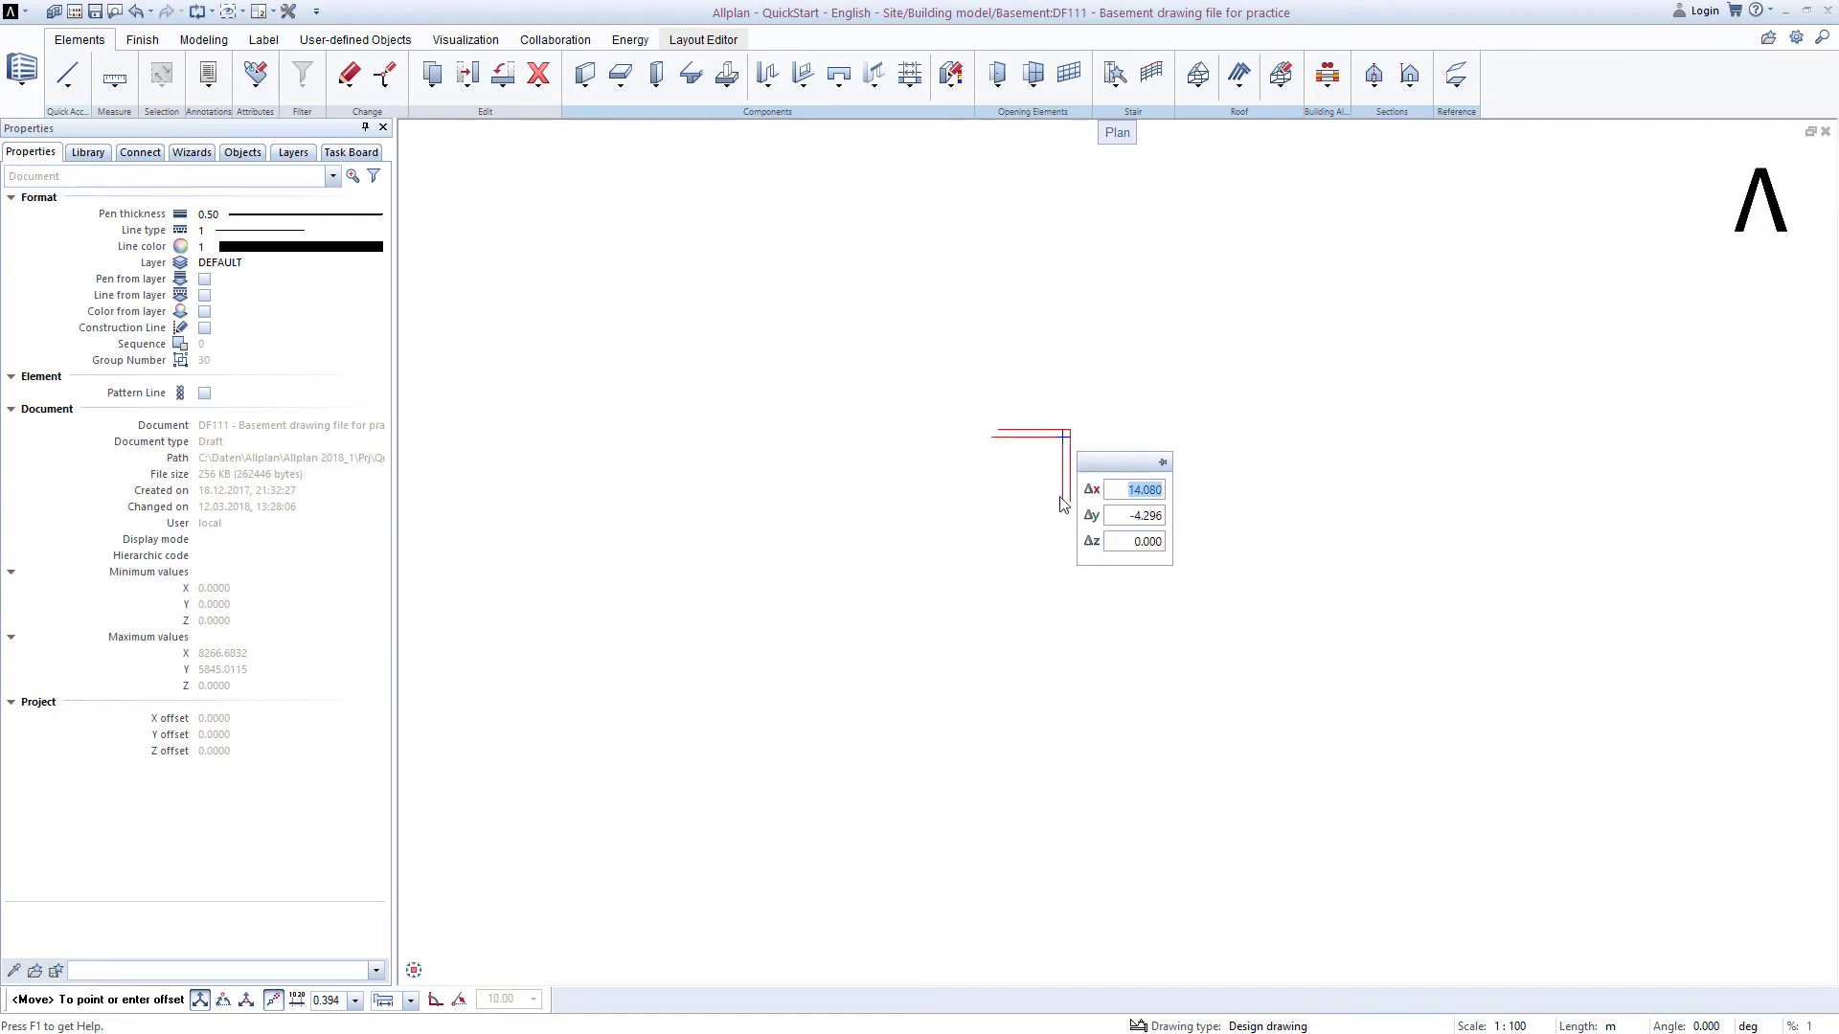
{"action": "scroll", "coordinate": [896, 659], "scroll_direction": "down", "scroll_amount": 6}
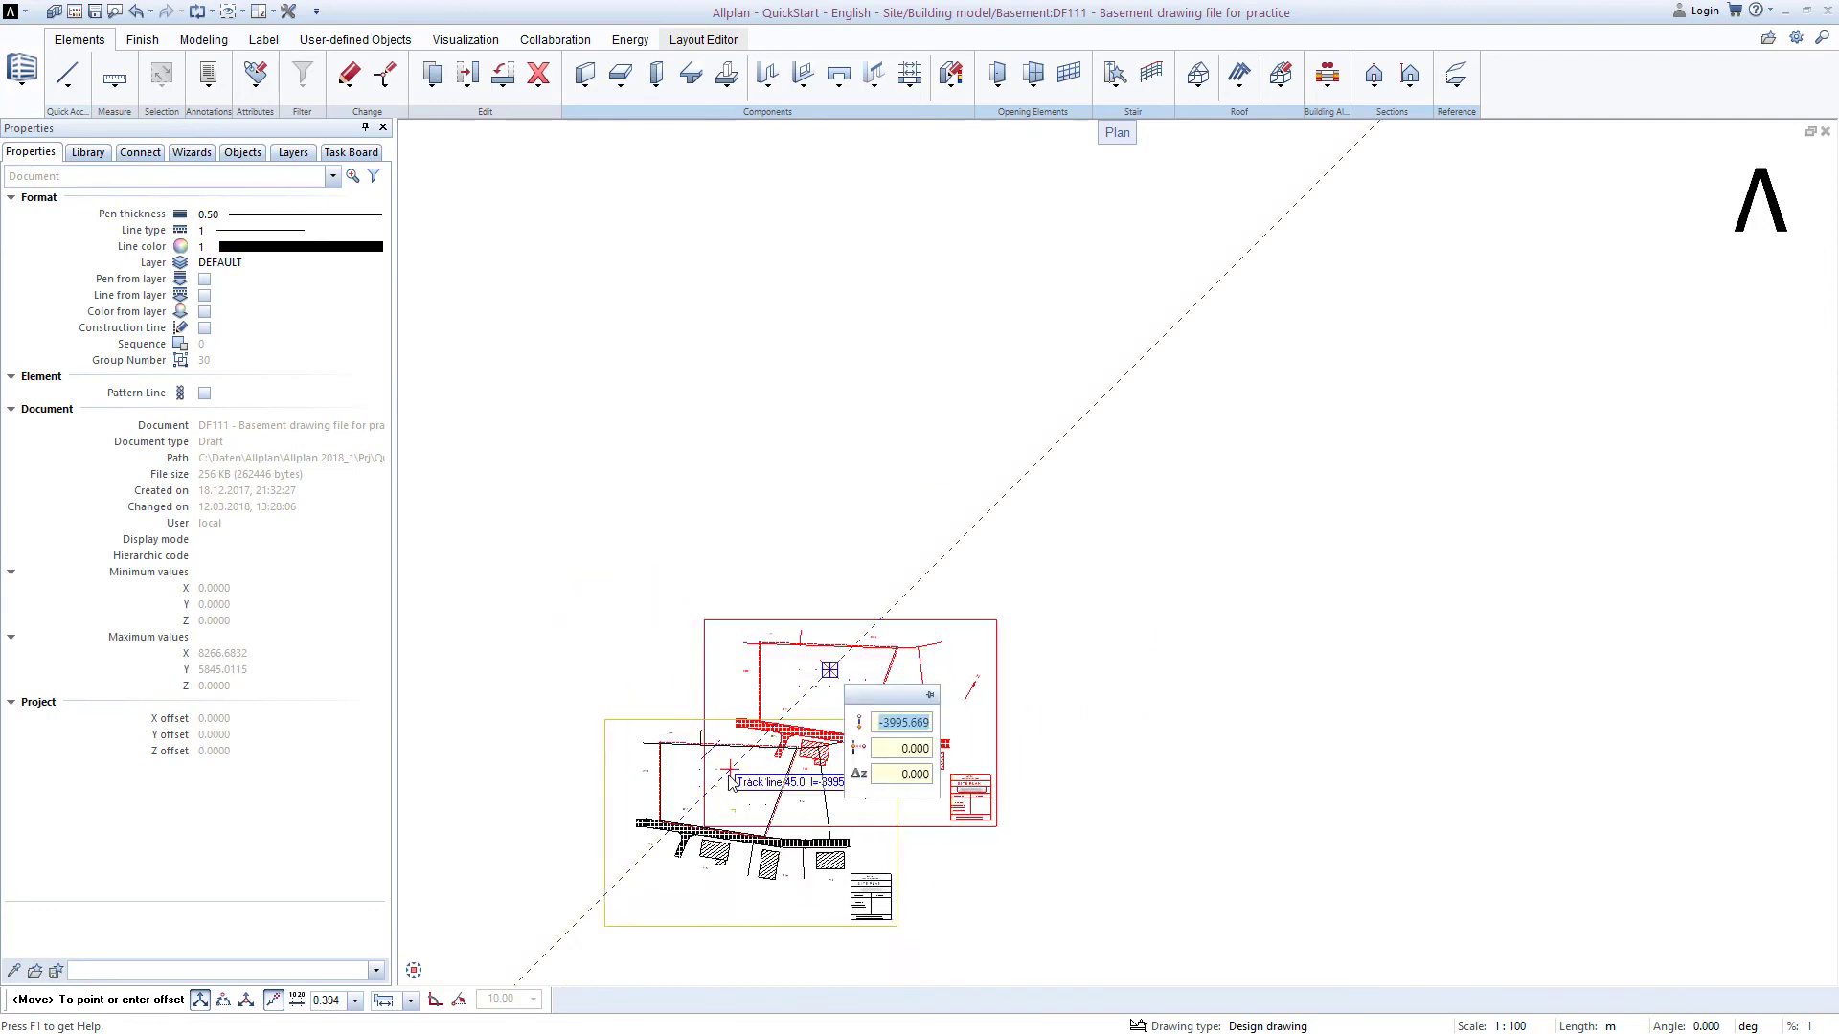
{"action": "scroll", "coordinate": [741, 818], "scroll_direction": "up", "scroll_amount": 2}
{"action": "scroll", "coordinate": [740, 818], "scroll_direction": "up", "scroll_amount": 7}
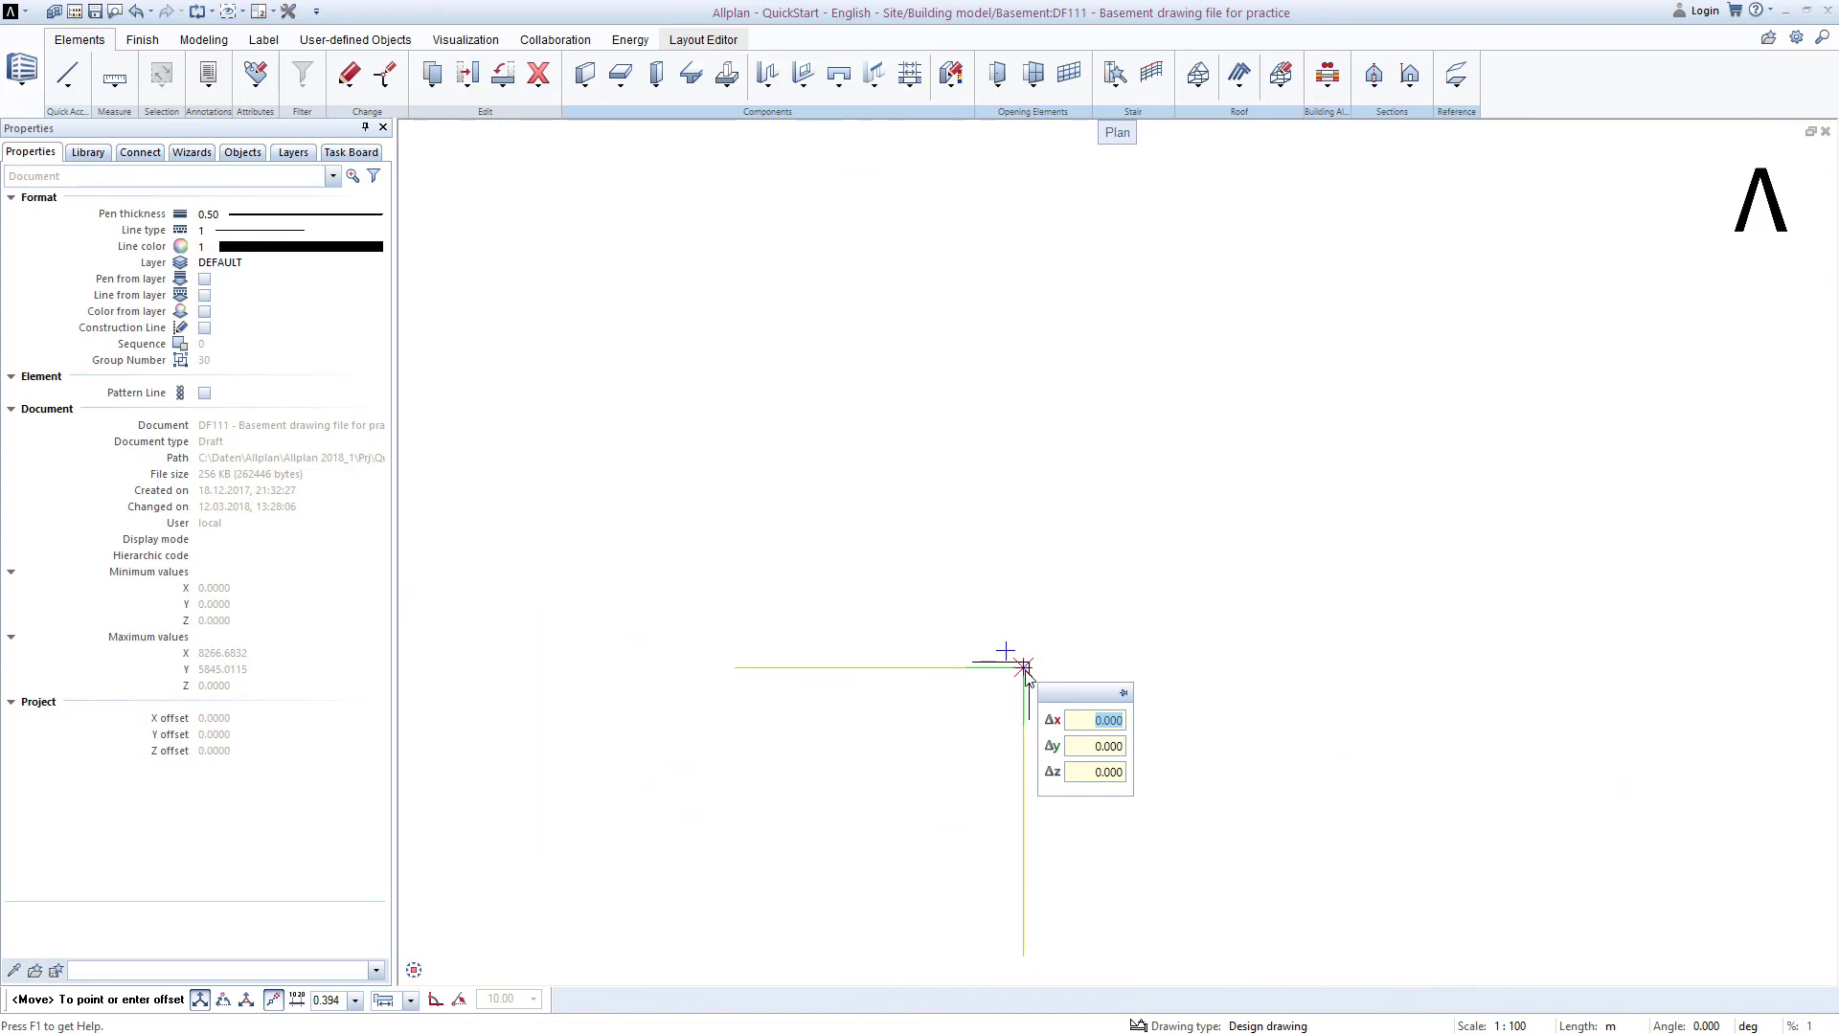
{"action": "left_click", "coordinate": [1024, 670]}
{"action": "key", "text": "Escape"}
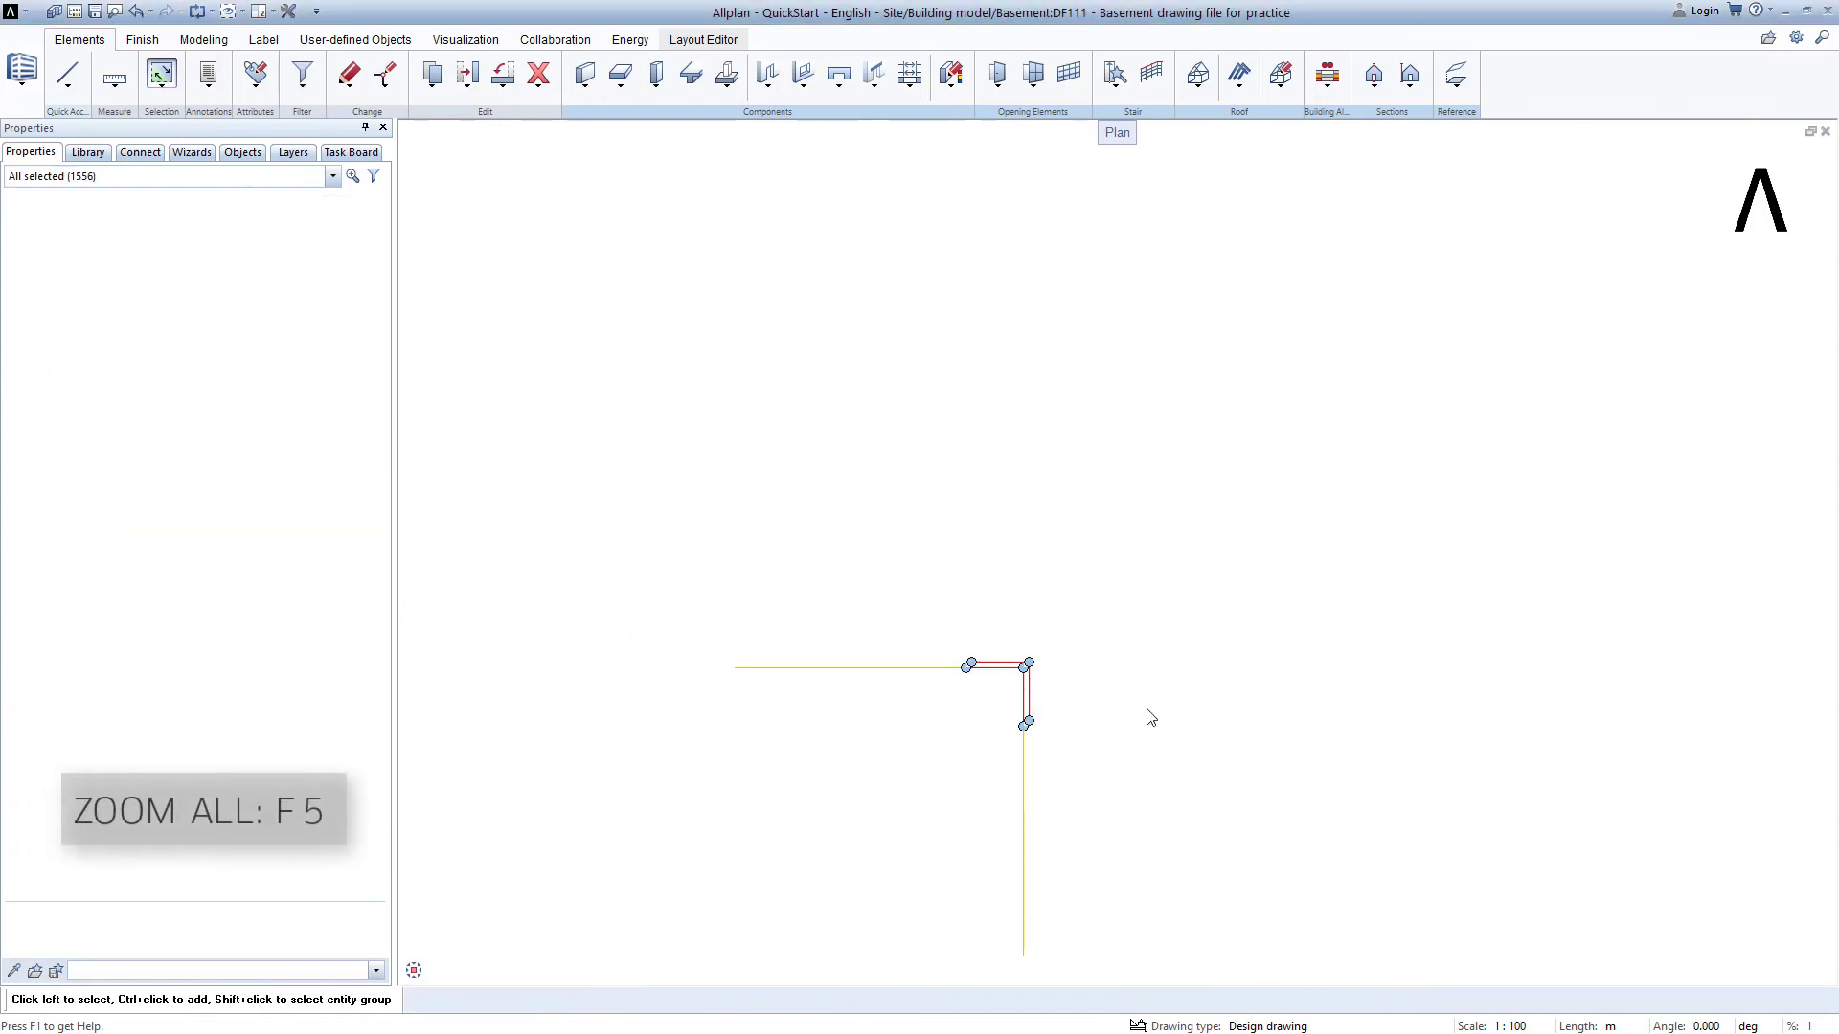
{"action": "key", "text": "F5"}
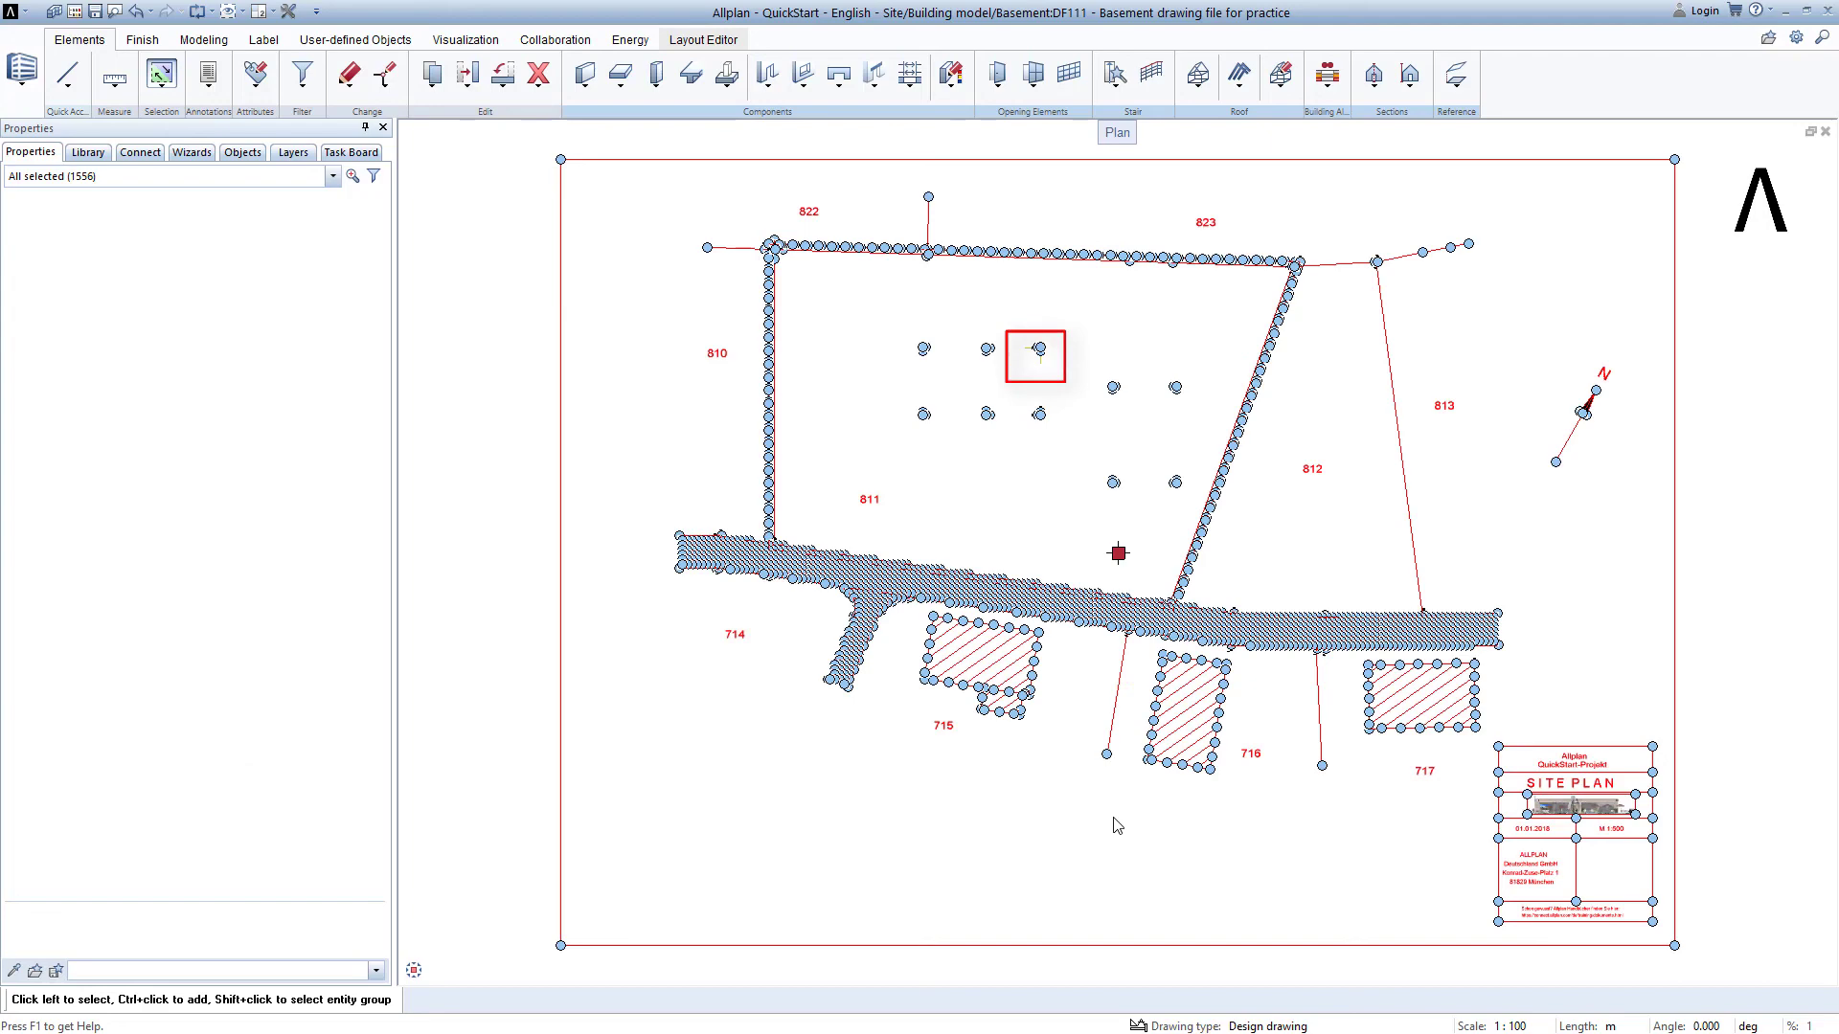
{"action": "key", "text": "Escape"}
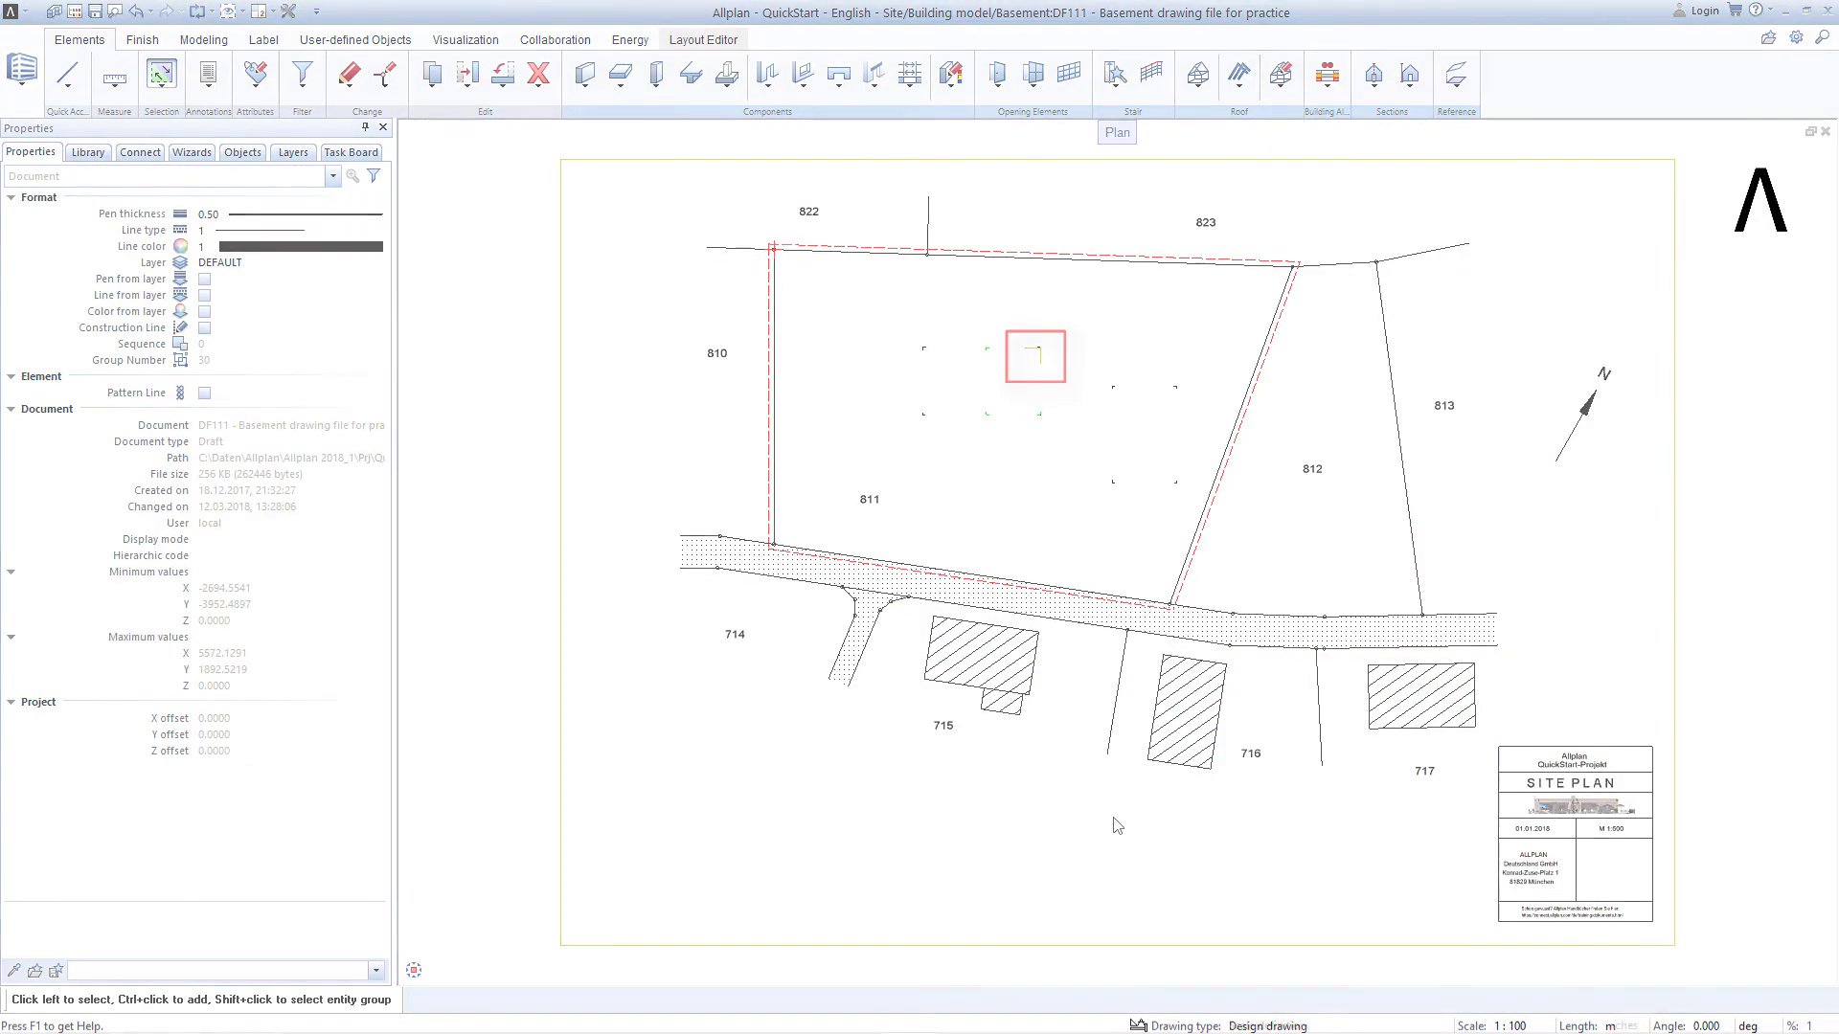